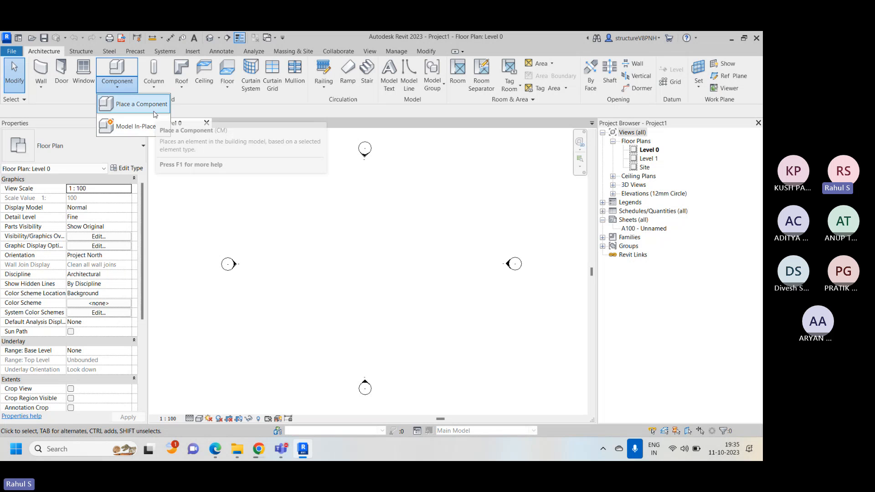
# Browse the component types available for placement, from desks to plantings and terminations, and leave the Place a Component command.
pyautogui.click(200, 173)
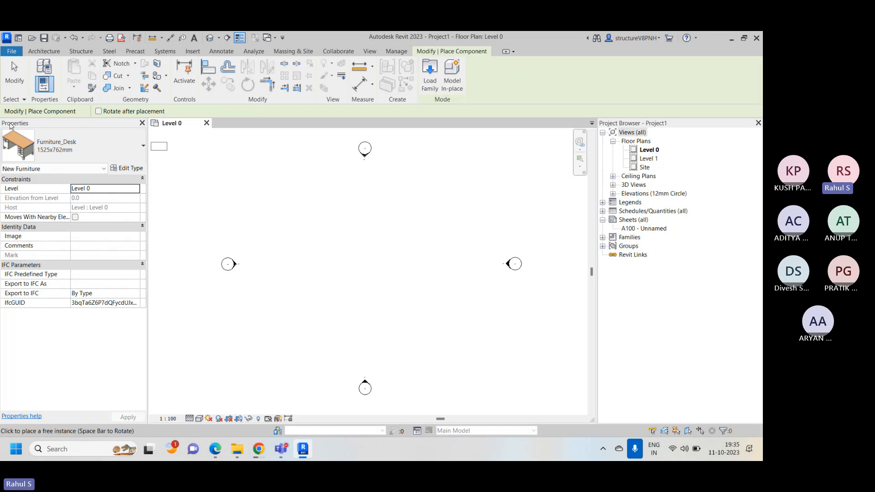
pyautogui.click(127, 152)
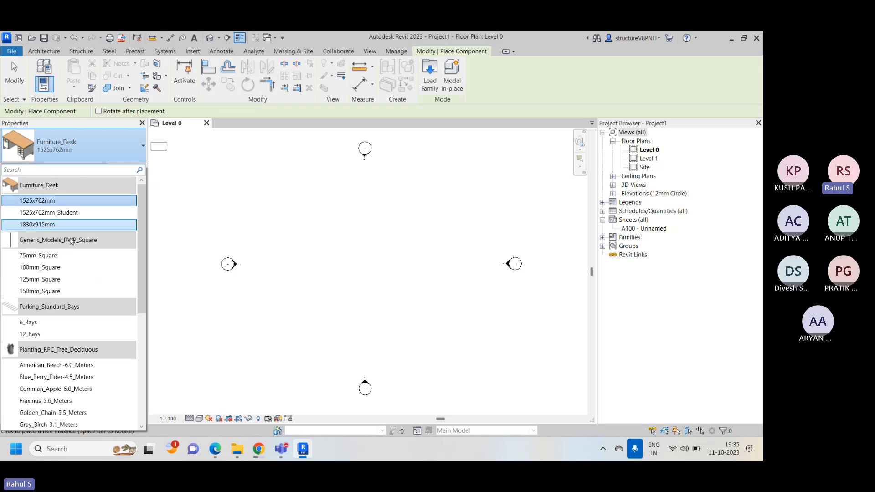
pyautogui.scroll(-5, 72, 237)
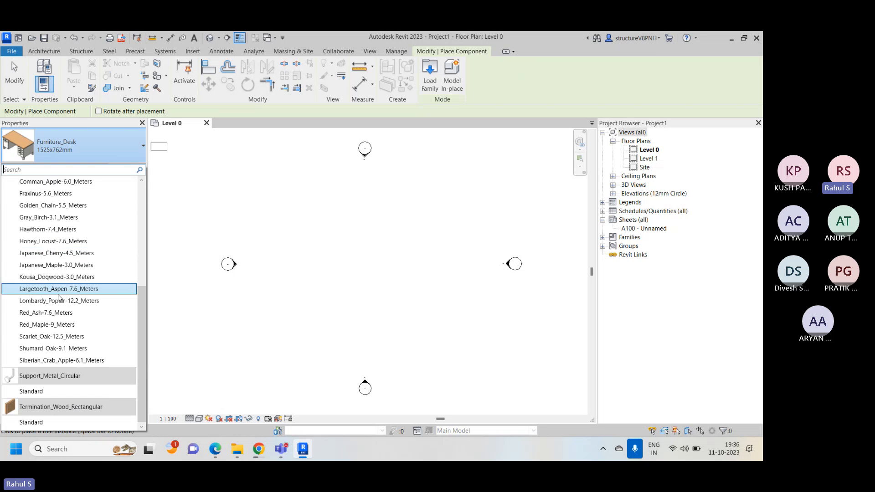
pyautogui.scroll(-1, 67, 269)
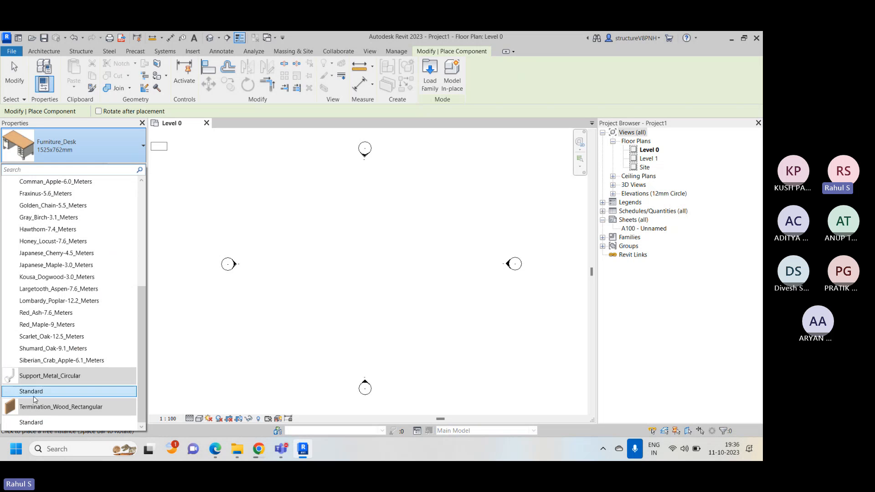
pyautogui.scroll(3, 34, 399)
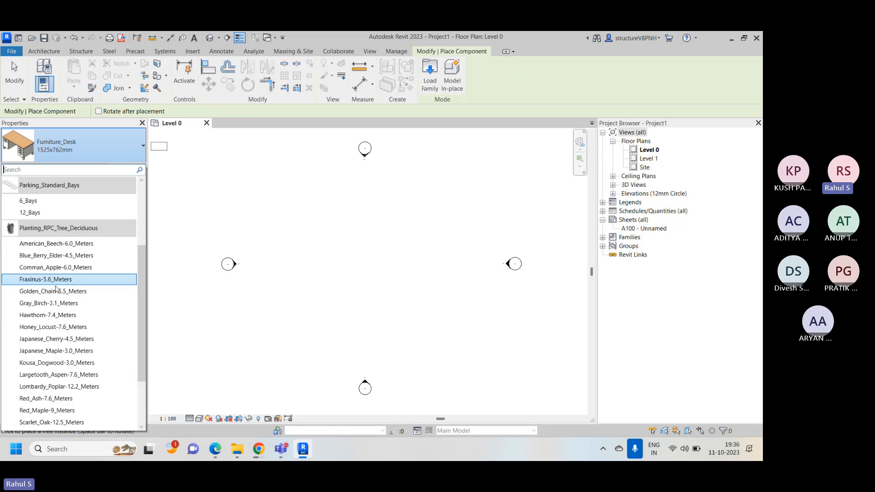
pyautogui.scroll(3, 60, 306)
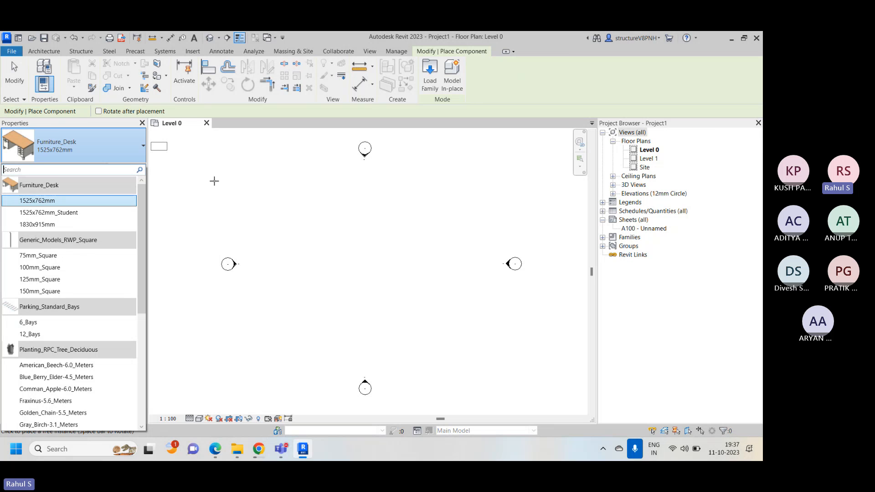
pyautogui.rightClick(295, 192)
pyautogui.click(324, 199)
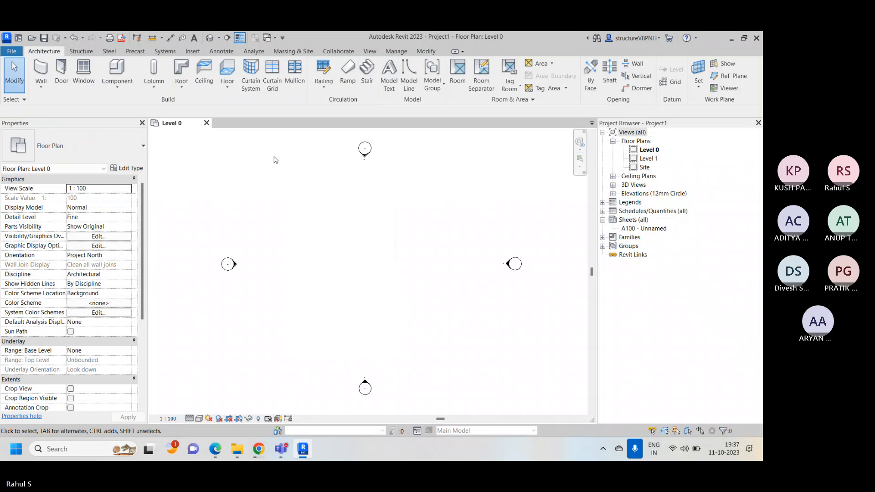
# Place two 1525x762mm Furniture_Desk components on Level 0, the second aligned directly below the first.
pyautogui.click(120, 84)
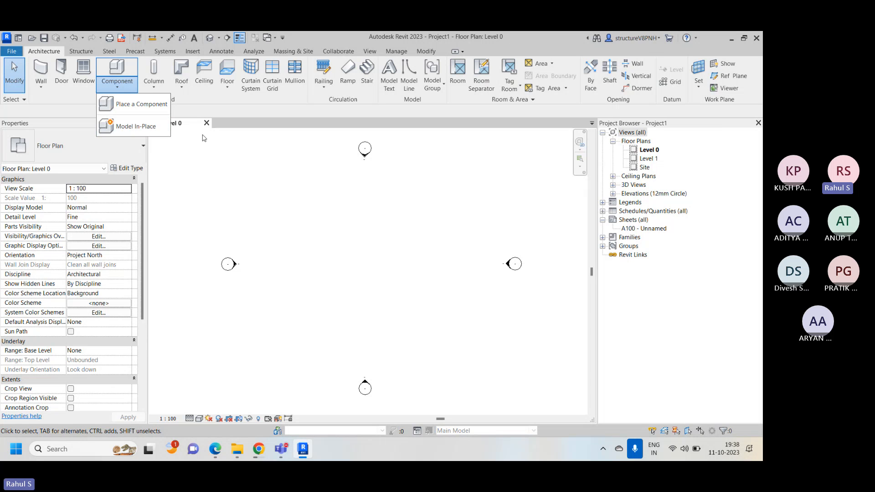
pyautogui.click(149, 104)
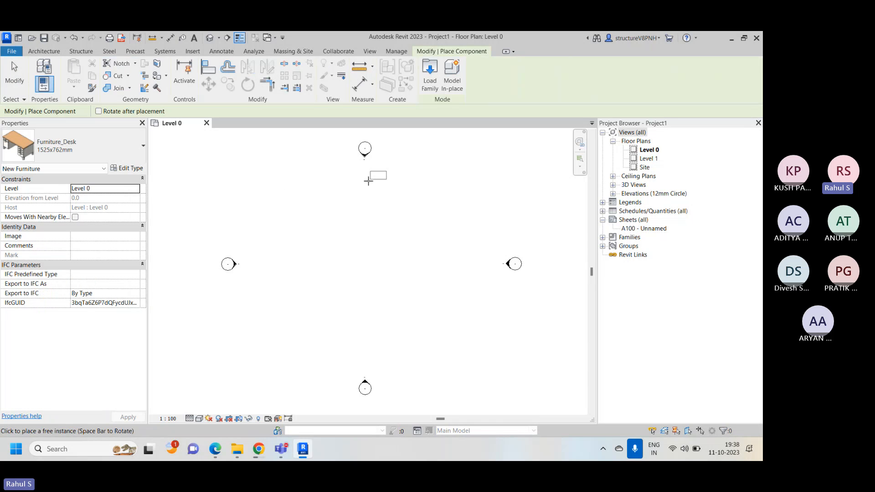
pyautogui.click(350, 208)
pyautogui.scroll(3, 356, 199)
pyautogui.scroll(2, 356, 199)
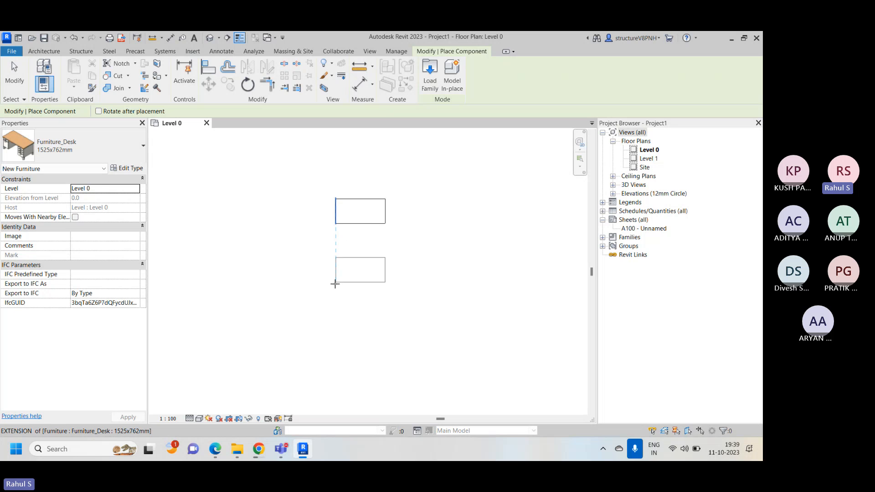
pyautogui.click(335, 307)
pyautogui.rightClick(407, 224)
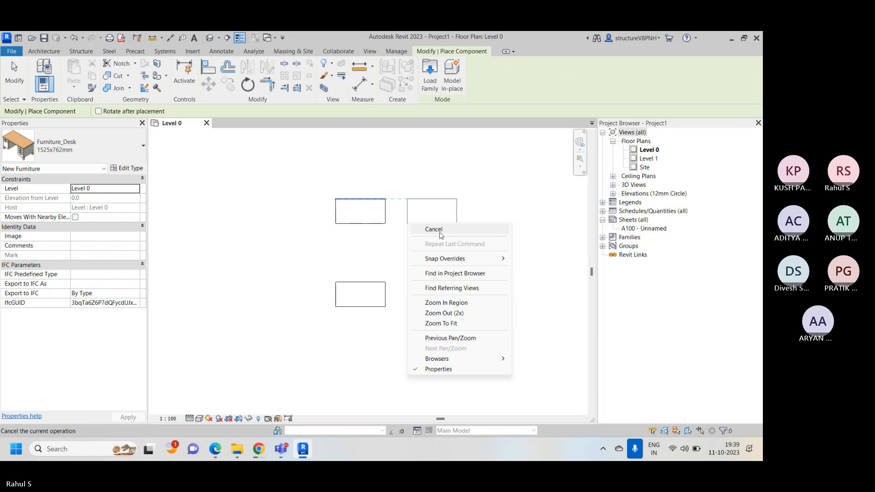
pyautogui.click(439, 230)
pyautogui.rightClick(439, 230)
pyautogui.click(457, 238)
pyautogui.scroll(-2, 404, 238)
pyautogui.scroll(1, 407, 224)
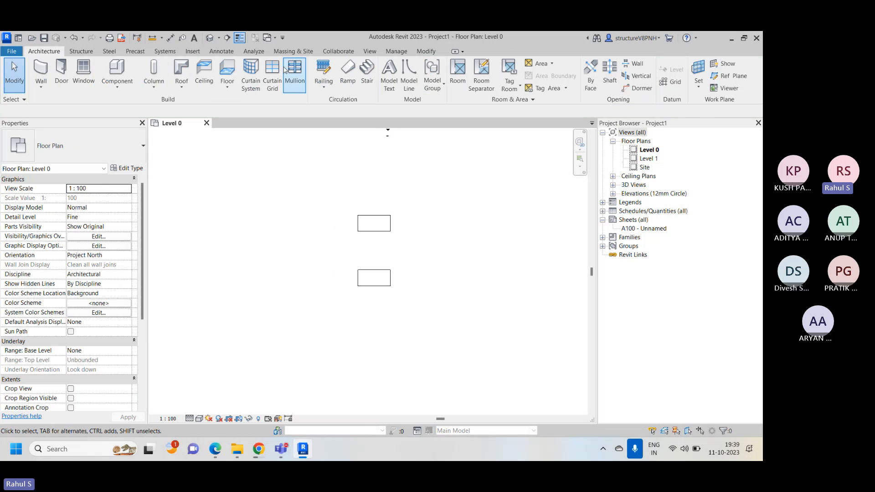
# Open the default 3D view of the two desks and hide both level datums in it.
pyautogui.click(210, 38)
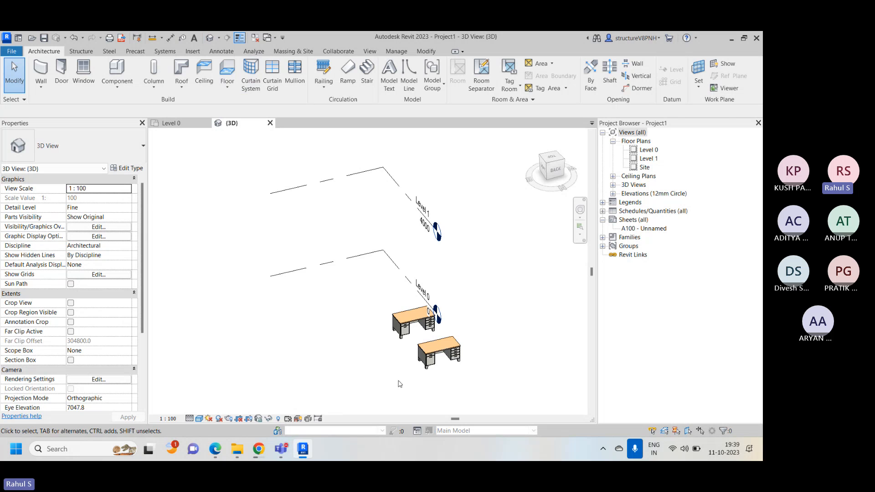
pyautogui.scroll(5, 434, 345)
pyautogui.scroll(-5, 434, 344)
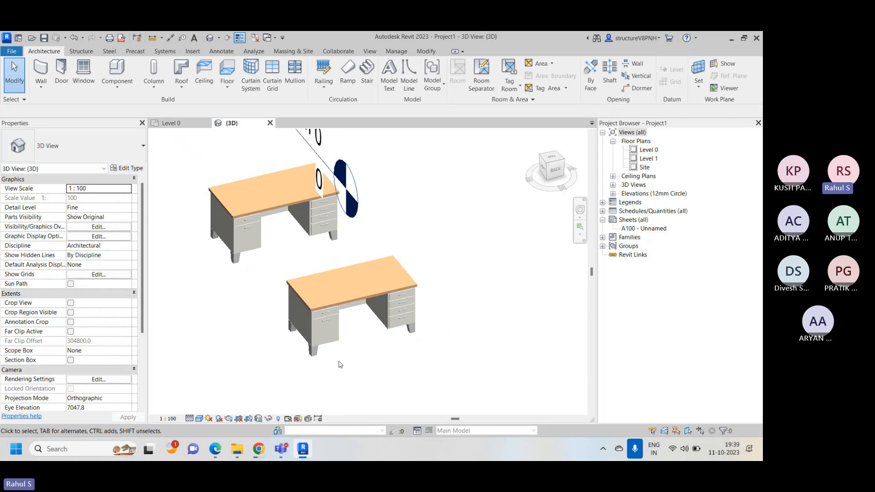
pyautogui.moveTo(251, 329); pyautogui.dragTo(226, 147)
pyautogui.rightClick(246, 255)
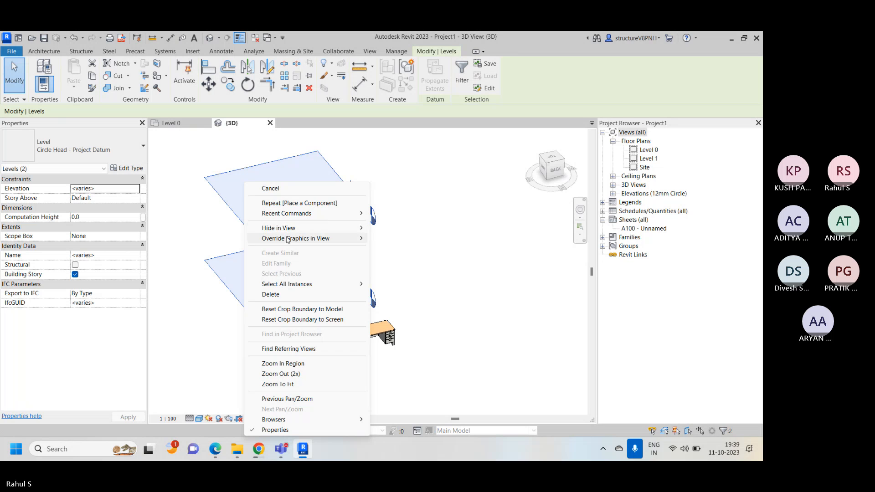
pyautogui.moveTo(292, 228)
pyautogui.click(392, 239)
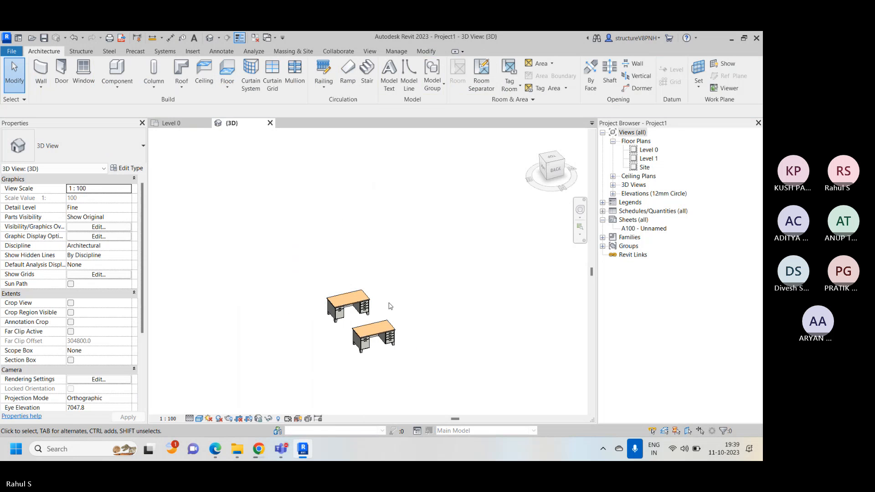
pyautogui.scroll(5, 389, 306)
pyautogui.scroll(-2, 364, 346)
pyautogui.scroll(-1, 465, 336)
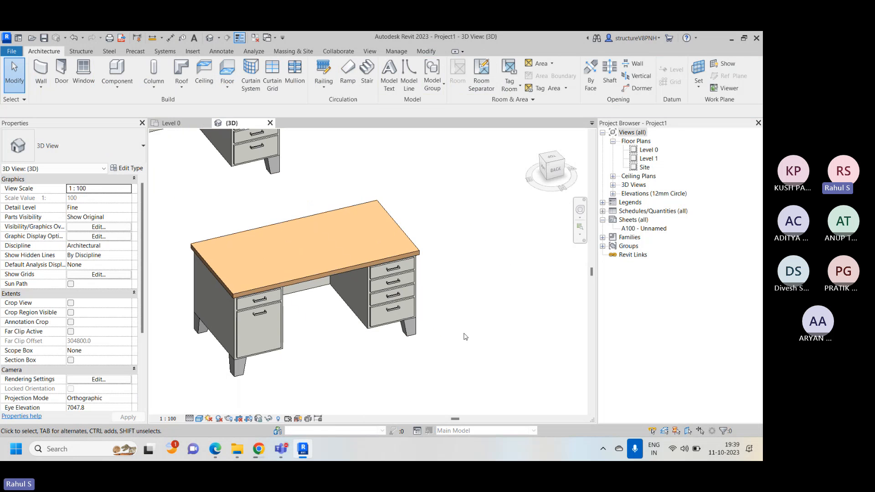
pyautogui.scroll(-2, 464, 336)
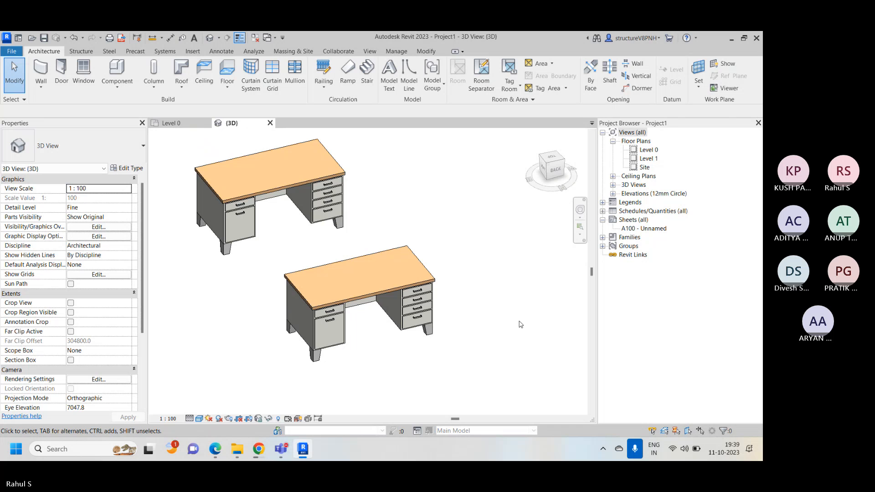
pyautogui.scroll(-1, 520, 325)
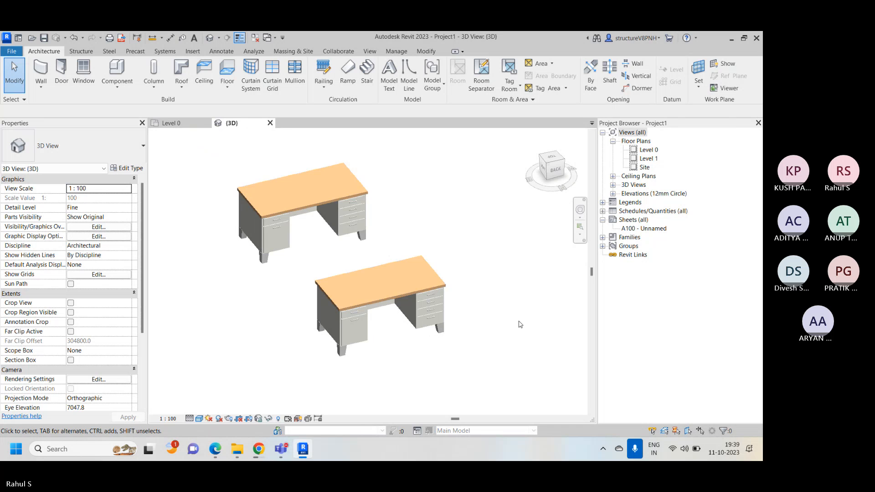
# From the Level 0 plan, browse the Revit 2023 folder for loadable component families and close it without loading any.
pyautogui.click(186, 125)
pyautogui.click(117, 84)
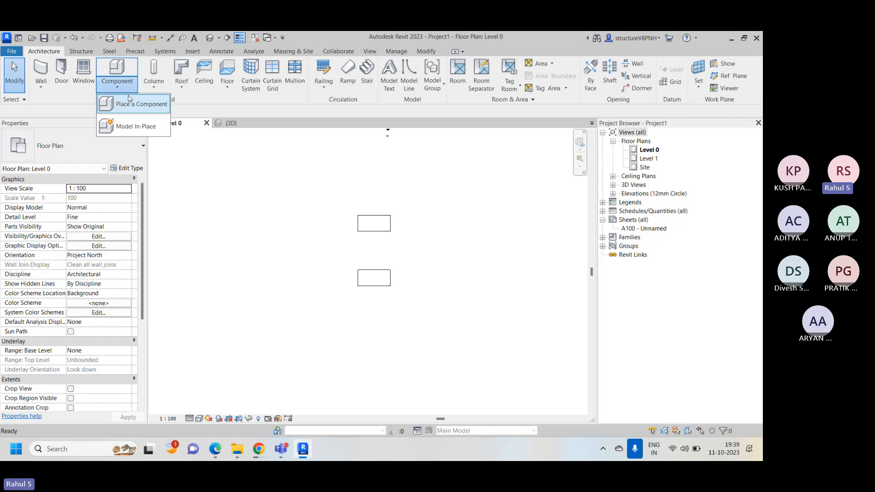
pyautogui.click(129, 100)
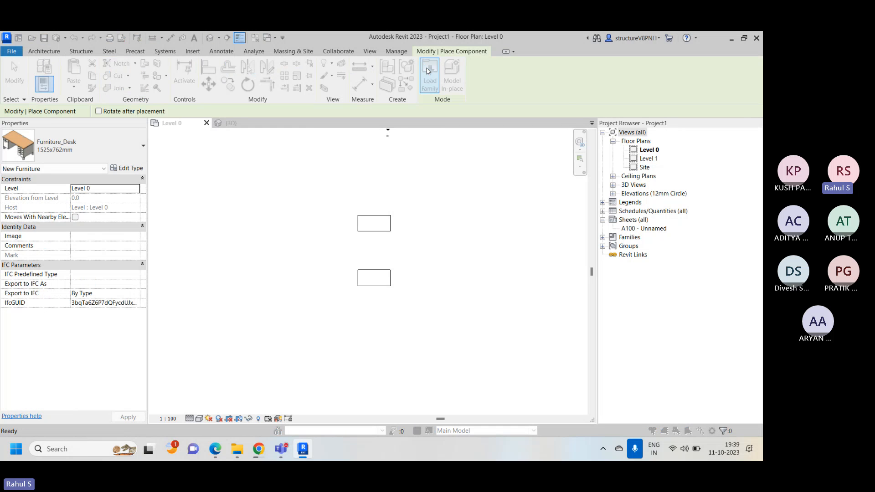
pyautogui.click(429, 70)
pyautogui.scroll(-10, 310, 191)
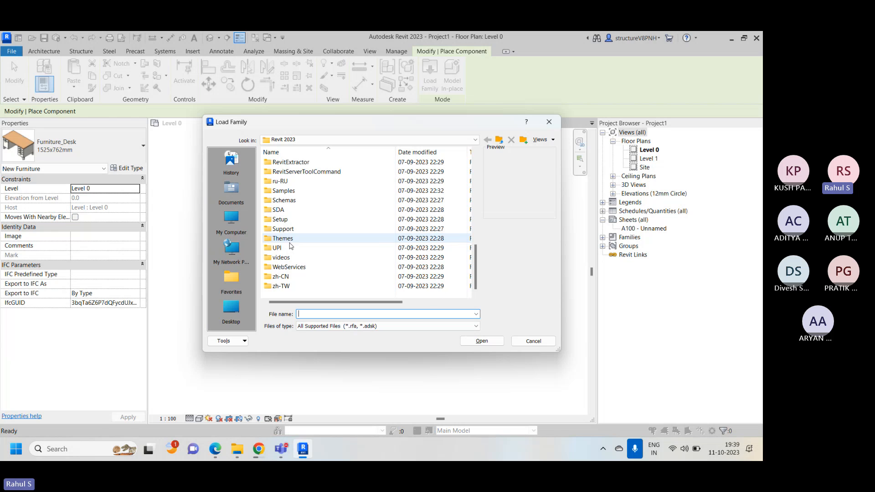
pyautogui.scroll(10, 291, 248)
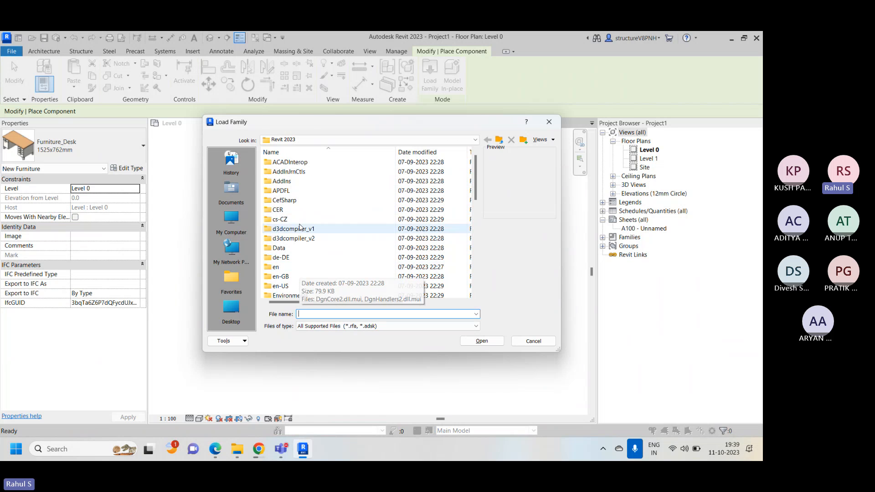
pyautogui.scroll(-6, 300, 233)
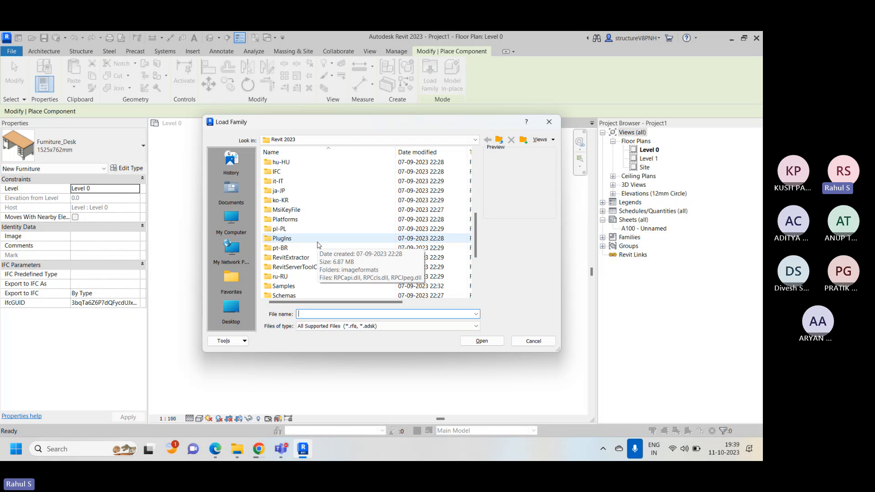
pyautogui.scroll(-4, 317, 245)
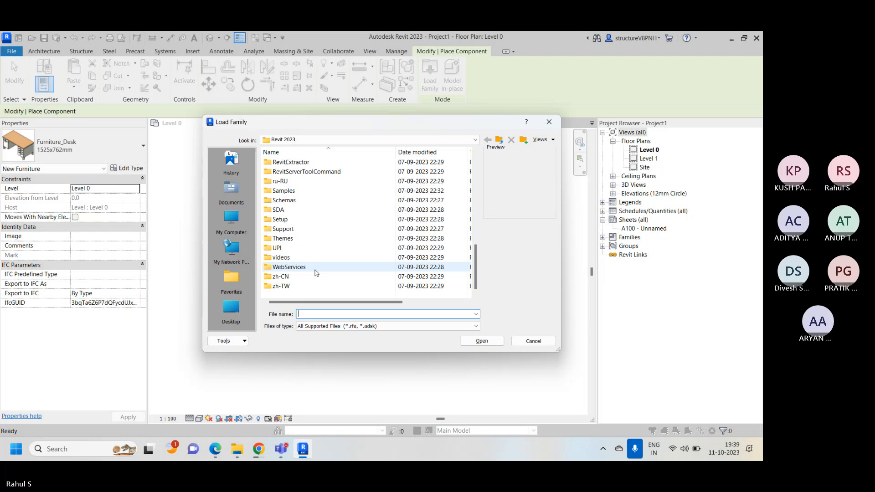
pyautogui.scroll(9, 307, 245)
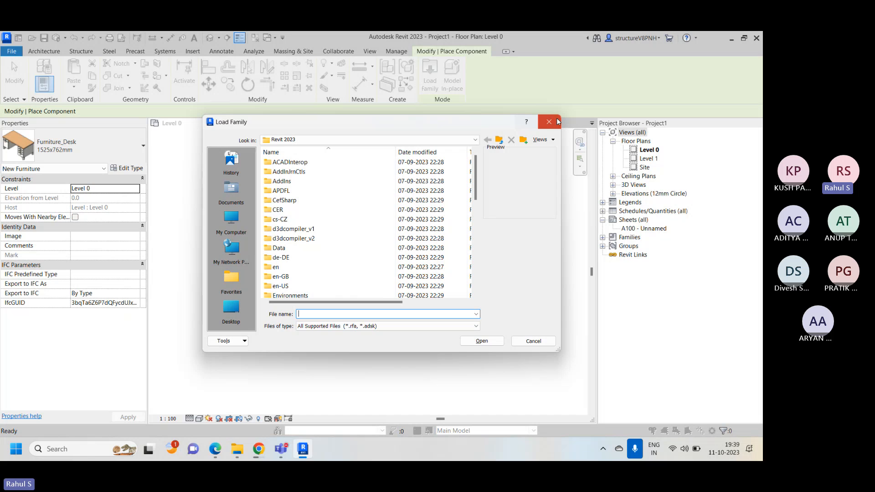
pyautogui.click(557, 121)
pyautogui.rightClick(300, 165)
pyautogui.click(319, 172)
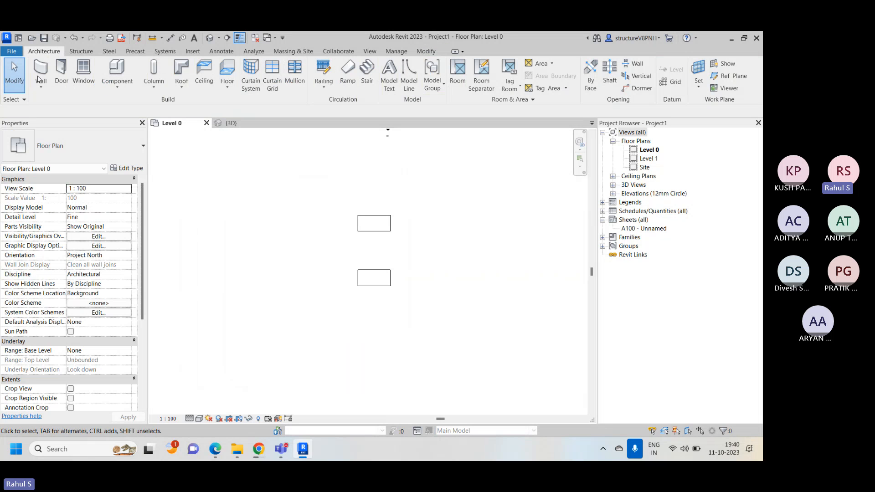
# Switch to Chrome and search Google for "revit content library 2023".
pyautogui.click(259, 449)
pyautogui.click(372, 40)
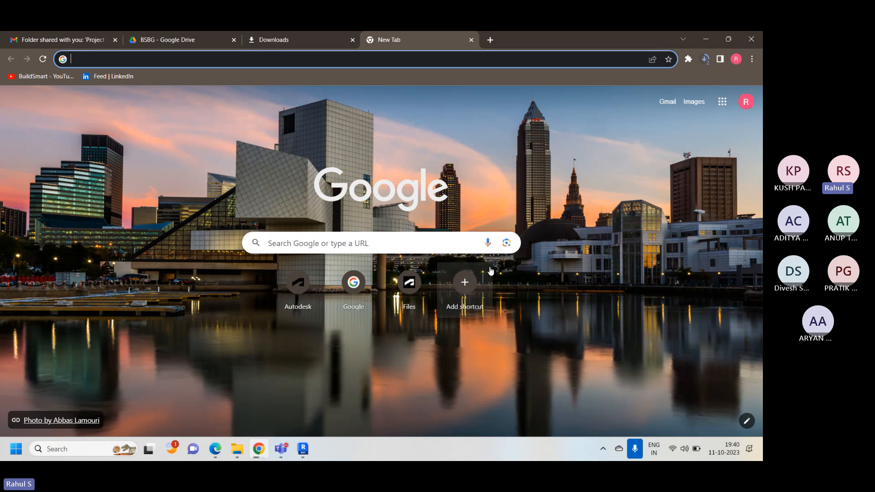
pyautogui.write('R')
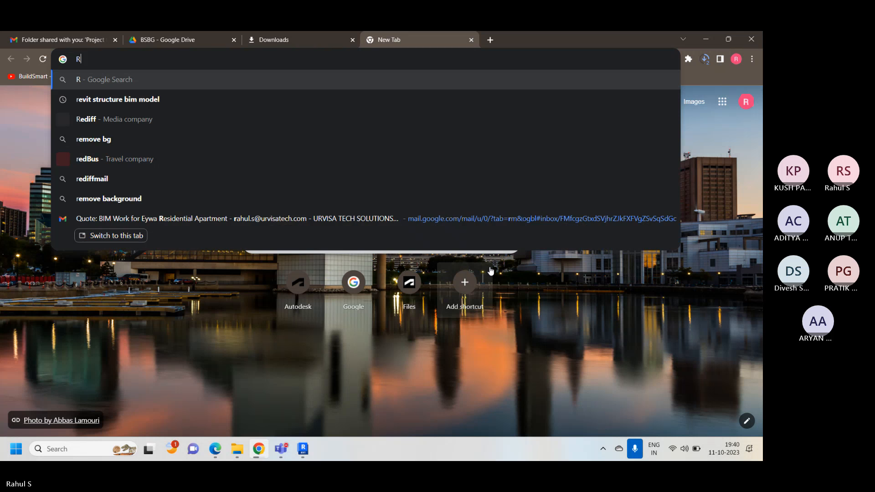
pyautogui.write('evi')
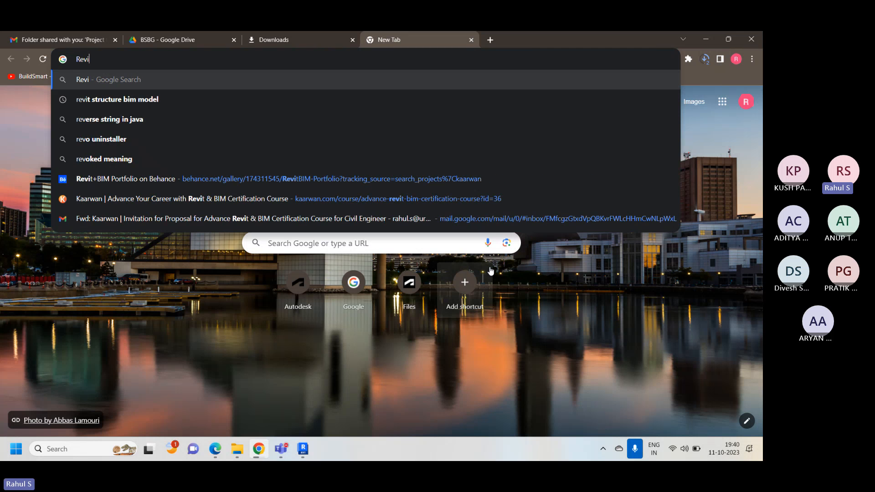
pyautogui.write('t conte')
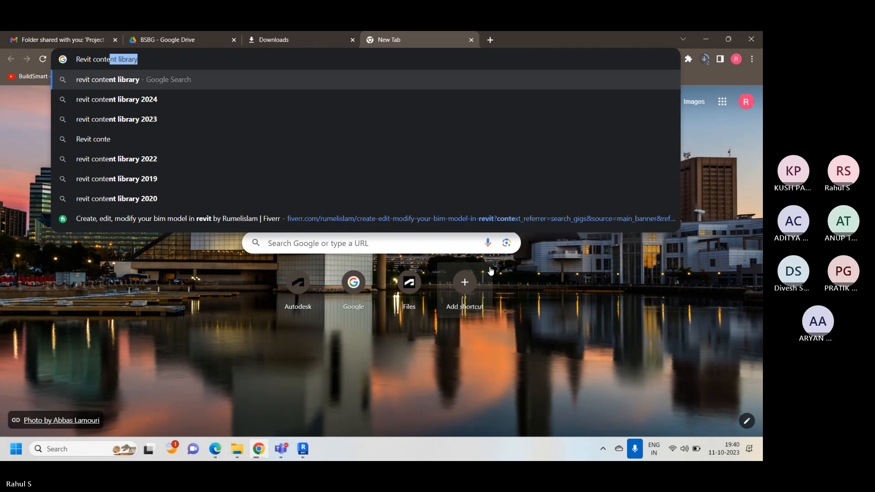
pyautogui.write('nt')
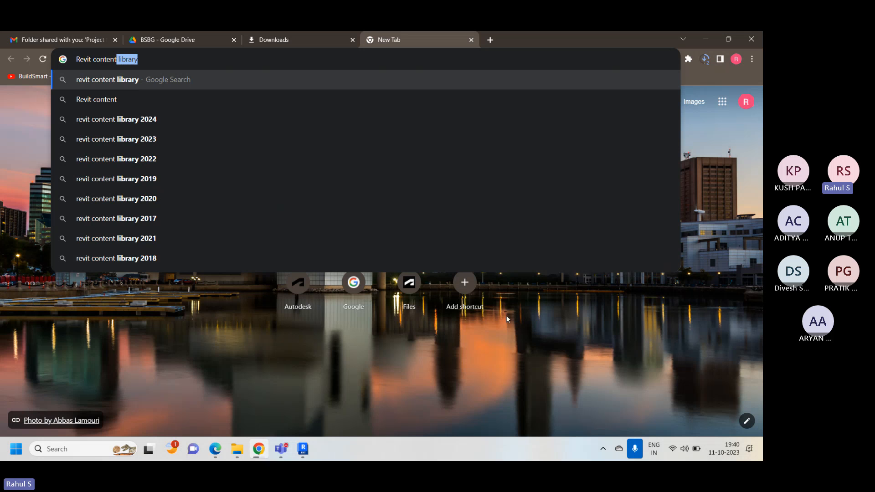
pyautogui.click(209, 141)
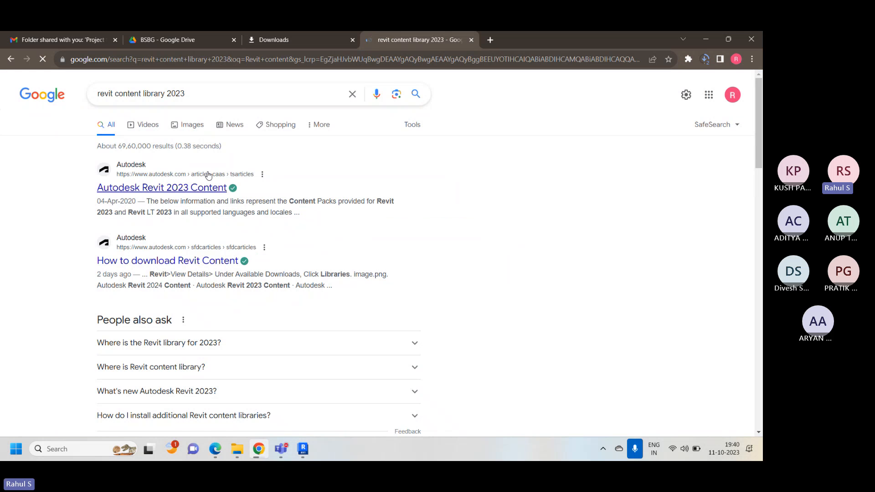
# Open the Autodesk Revit 2023 Content page from the search results and review its language-specific content packs.
pyautogui.click(182, 189)
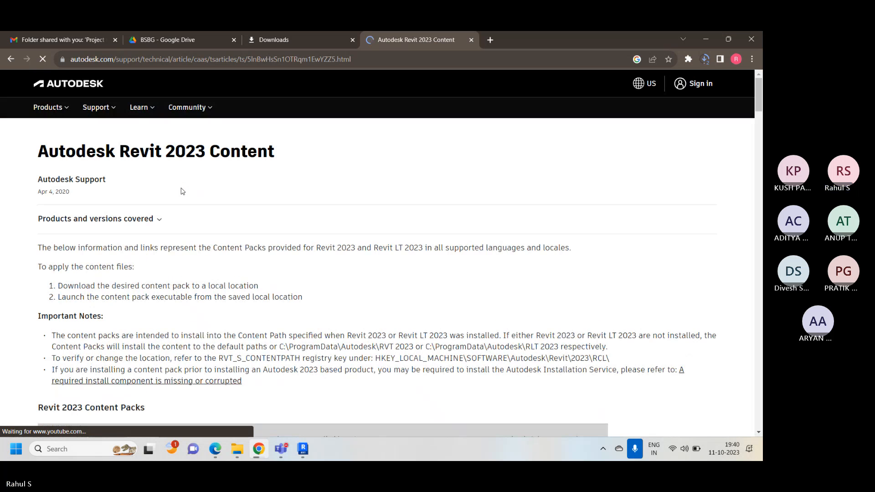
pyautogui.scroll(-1, 232, 272)
pyautogui.scroll(-3, 232, 272)
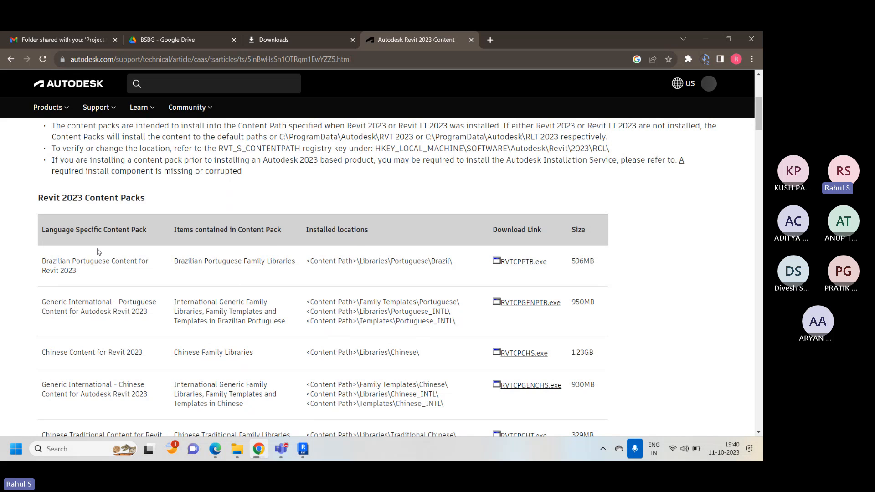
pyautogui.scroll(-1, 99, 252)
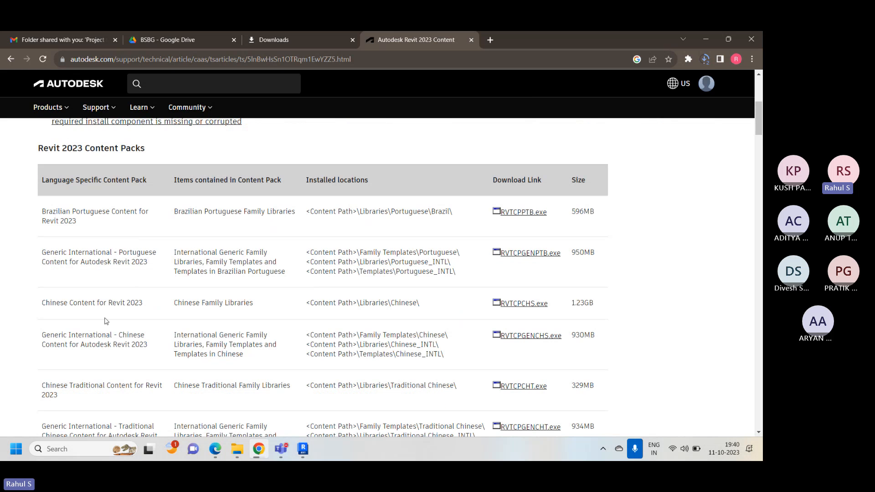
pyautogui.scroll(-1, 104, 314)
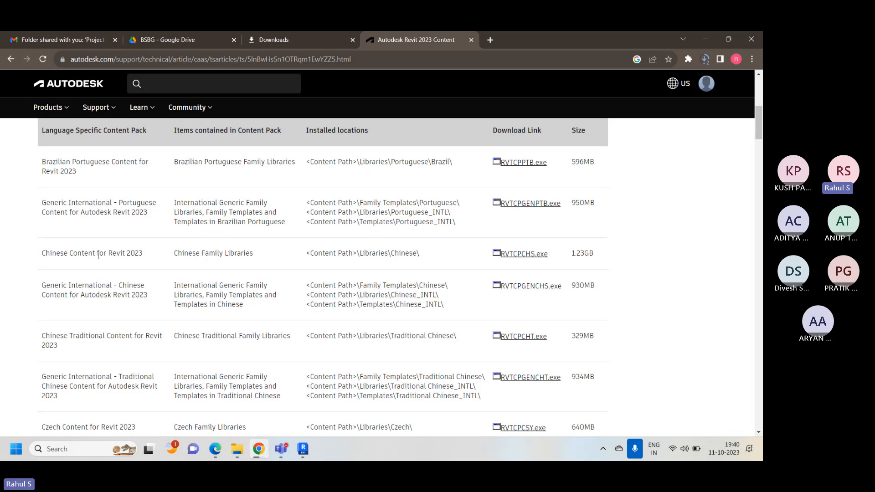
pyautogui.scroll(-1, 96, 309)
pyautogui.scroll(-3, 96, 309)
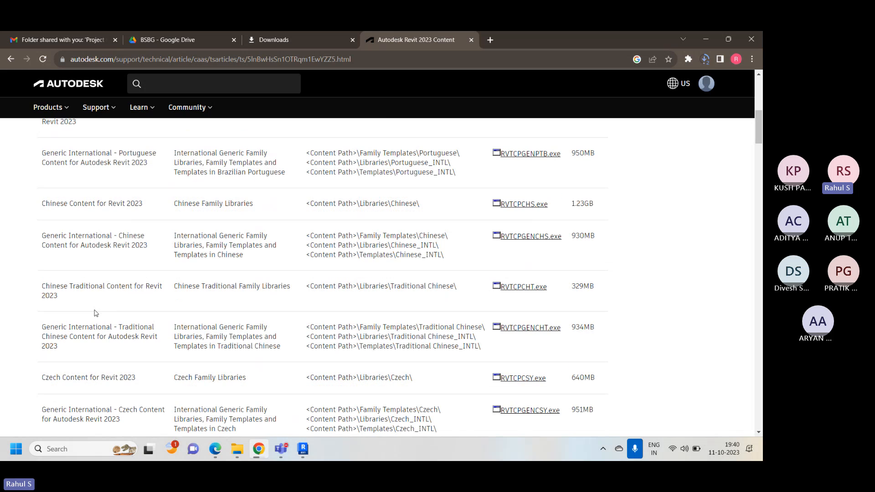
pyautogui.scroll(-2, 111, 273)
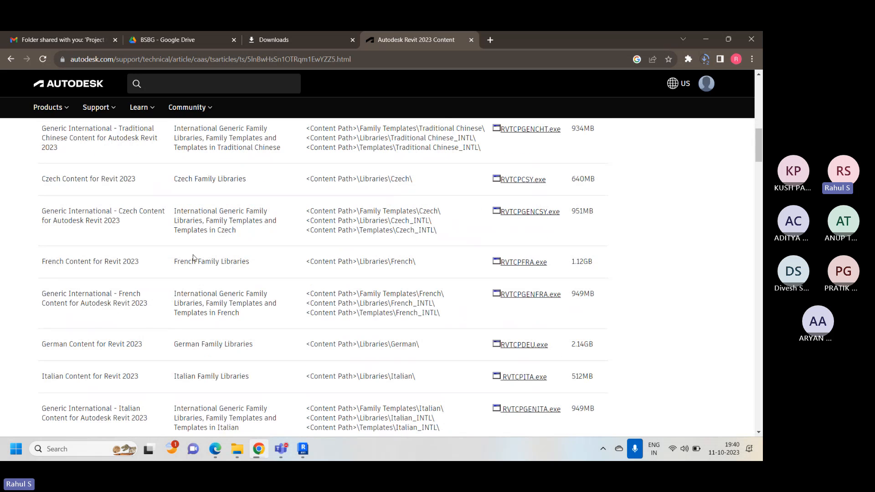
pyautogui.scroll(-1, 130, 281)
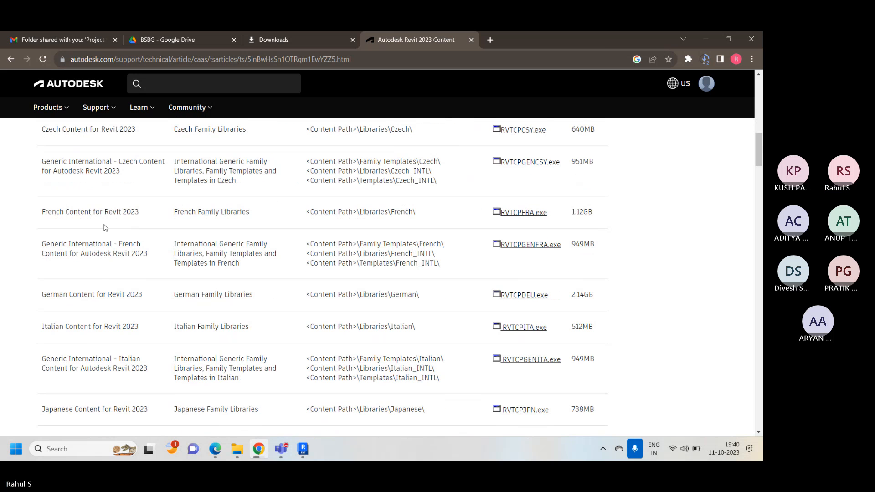
pyautogui.scroll(-1, 84, 283)
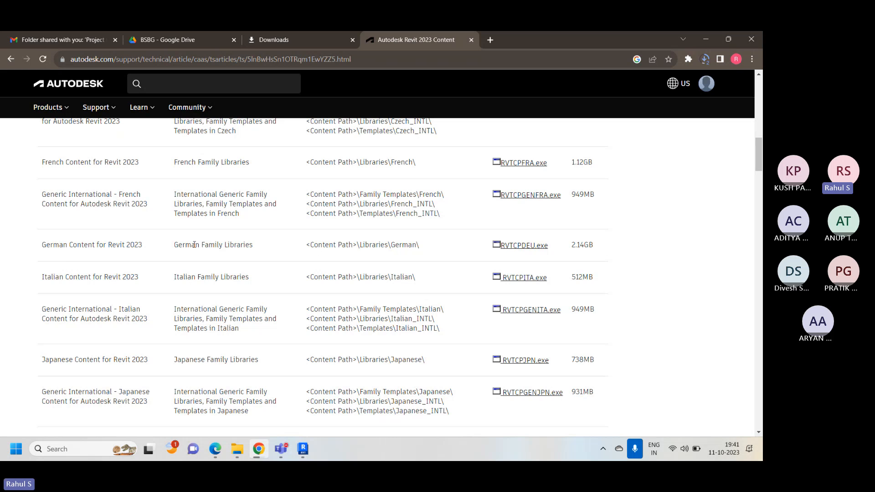
pyautogui.scroll(-8, 182, 268)
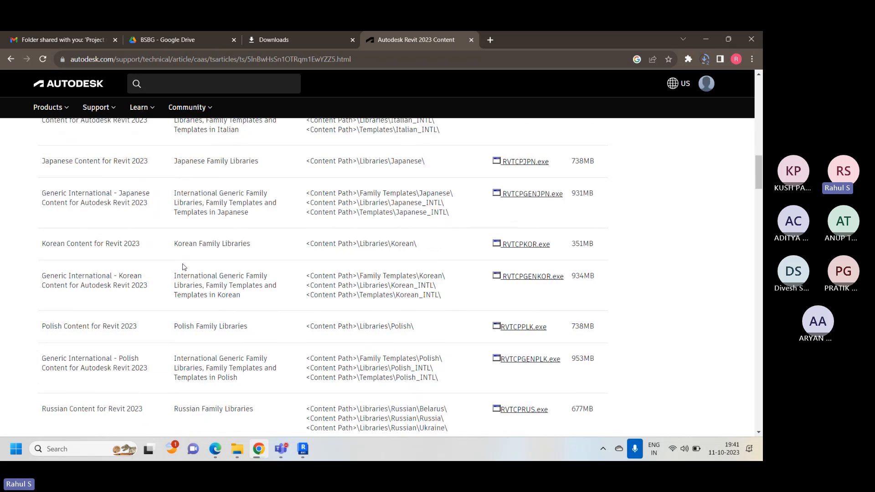
pyautogui.scroll(-3, 155, 269)
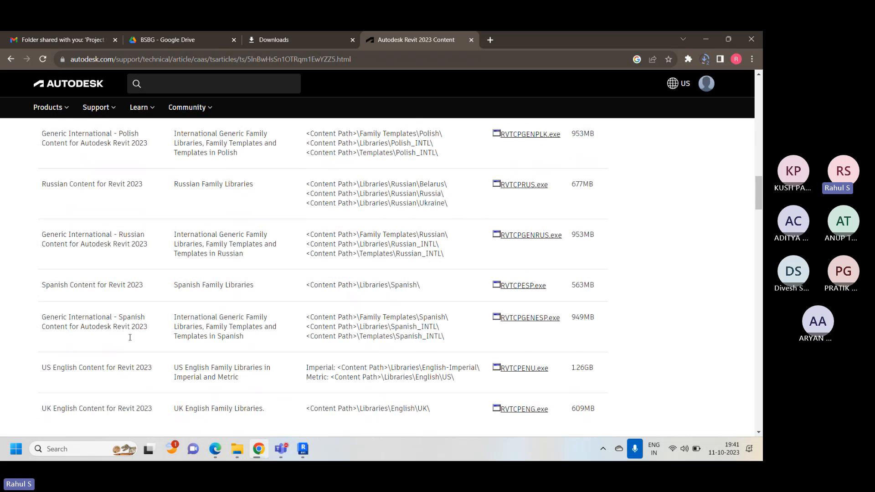
pyautogui.scroll(-3, 111, 356)
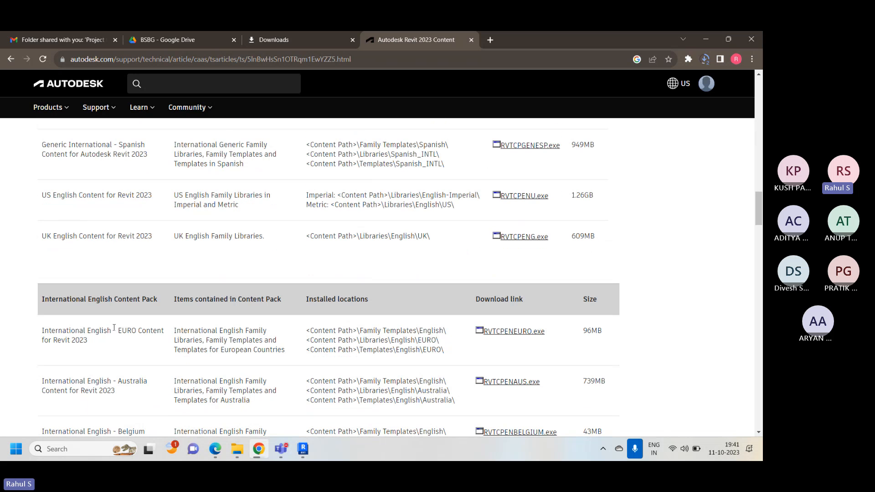
# Examine the US English entry and compare it with the International English content packs for Revit 2023.
pyautogui.moveTo(53, 195); pyautogui.dragTo(177, 205)
pyautogui.click(142, 216)
pyautogui.scroll(-1, 185, 225)
pyautogui.scroll(-2, 185, 224)
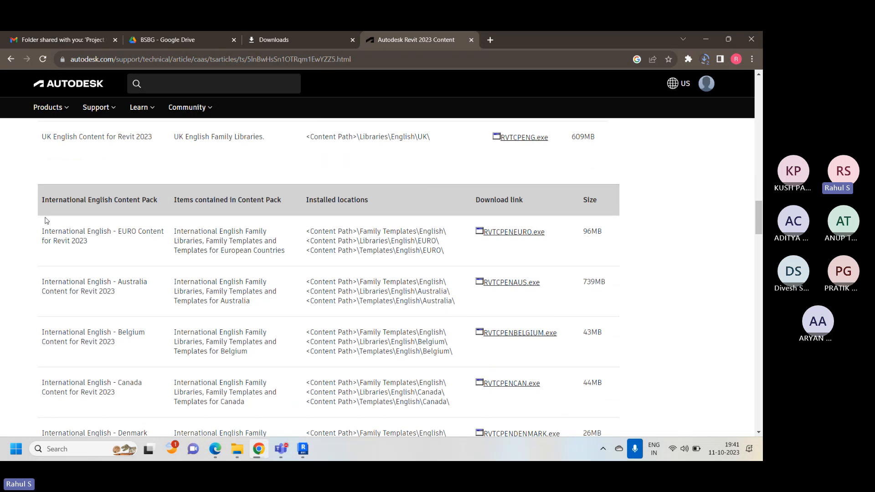
pyautogui.scroll(-1, 111, 204)
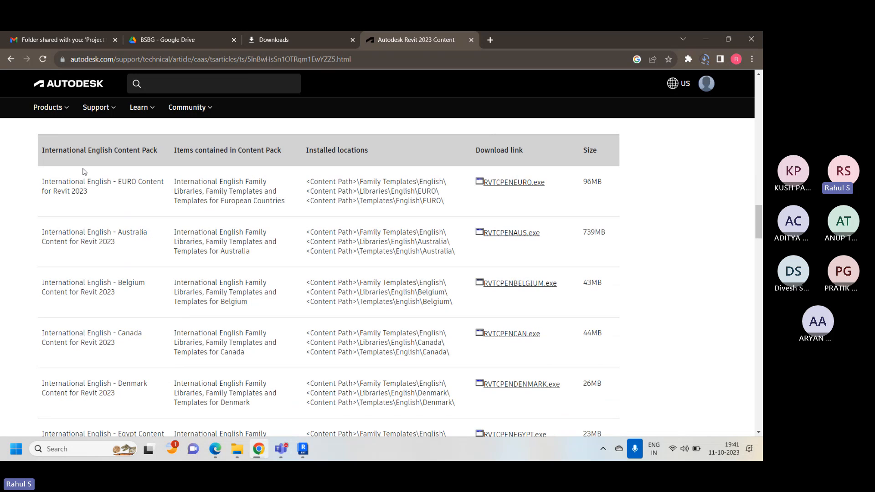
pyautogui.scroll(1, 157, 193)
pyautogui.scroll(5, 159, 256)
pyautogui.scroll(10, 160, 257)
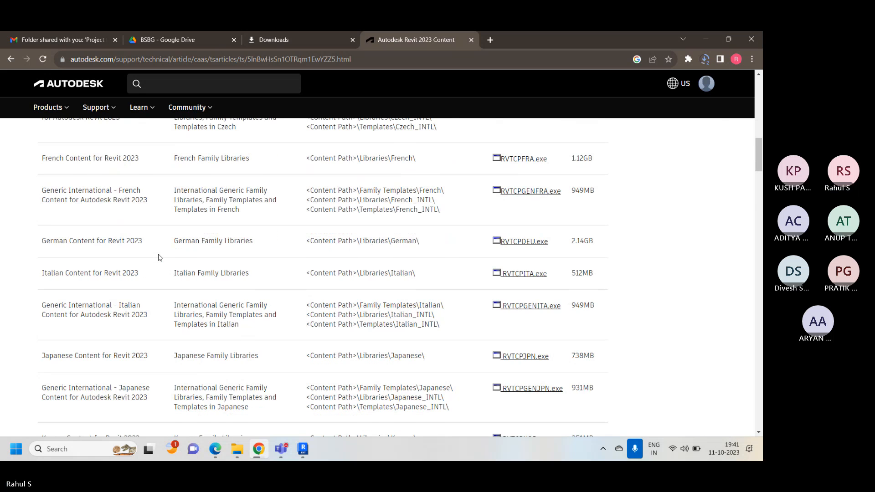
pyautogui.scroll(12, 158, 257)
pyautogui.scroll(-7, 103, 274)
pyautogui.scroll(-20, 103, 275)
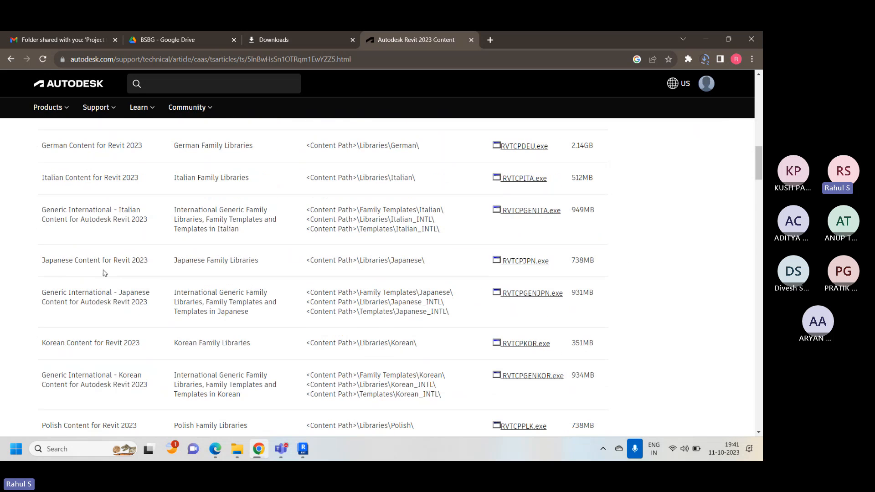
pyautogui.scroll(-14, 101, 277)
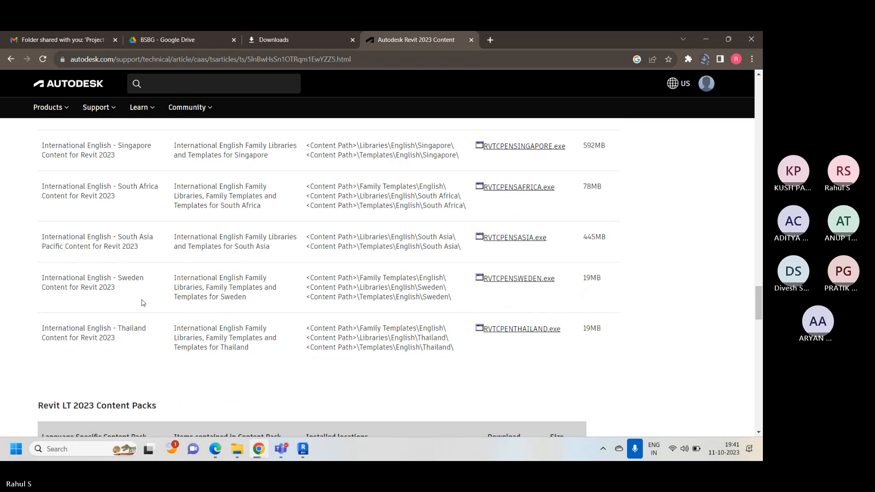
pyautogui.scroll(1, 4, 293)
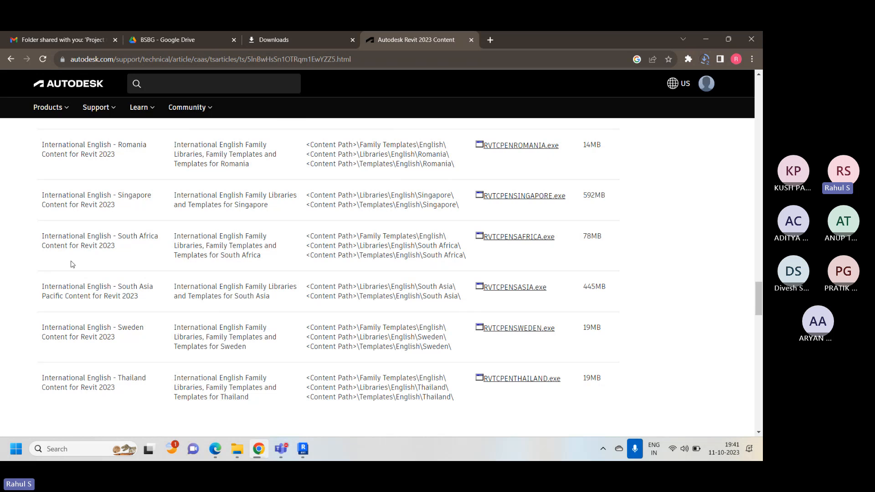
# Download the US English Content pack for Revit 2023, RVTCPENU.exe.
pyautogui.scroll(10, 122, 328)
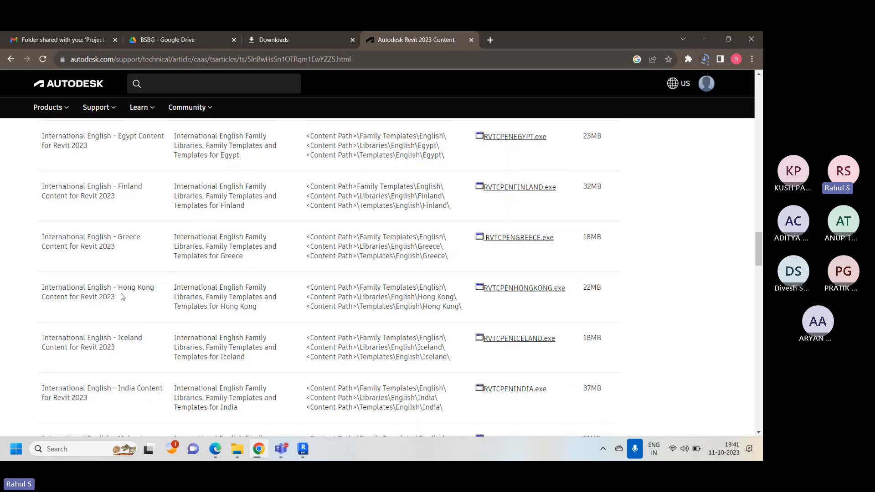
pyautogui.scroll(8, 122, 297)
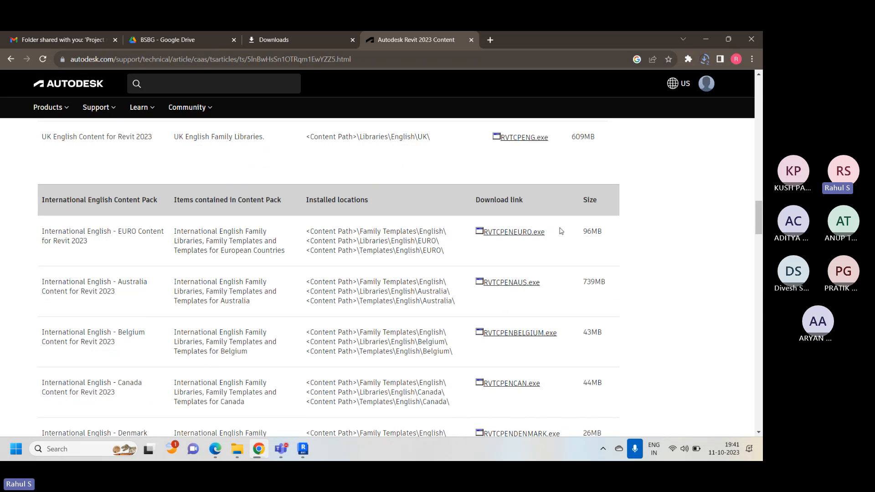
pyautogui.scroll(3, 560, 231)
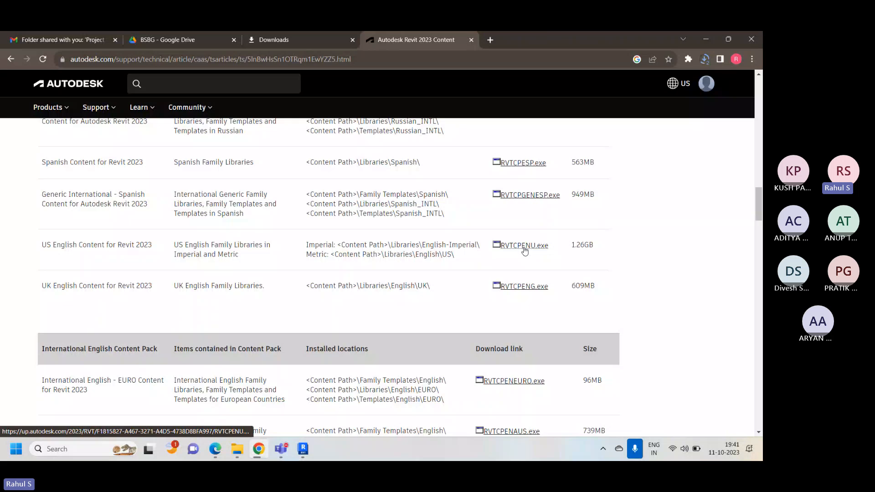
pyautogui.click(524, 247)
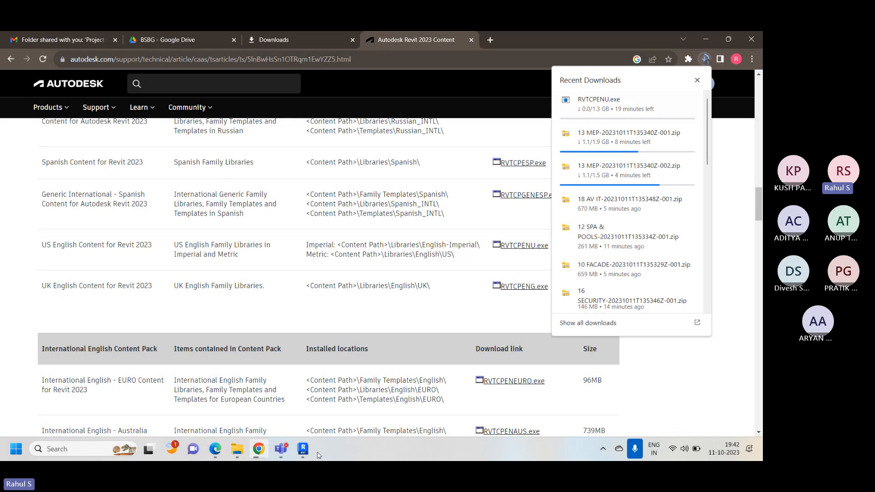
# Switch to Revit, browse the Revit 2023 folder with Load Family, and close it without loading a family.
pyautogui.click(303, 448)
pyautogui.rightClick(542, 167)
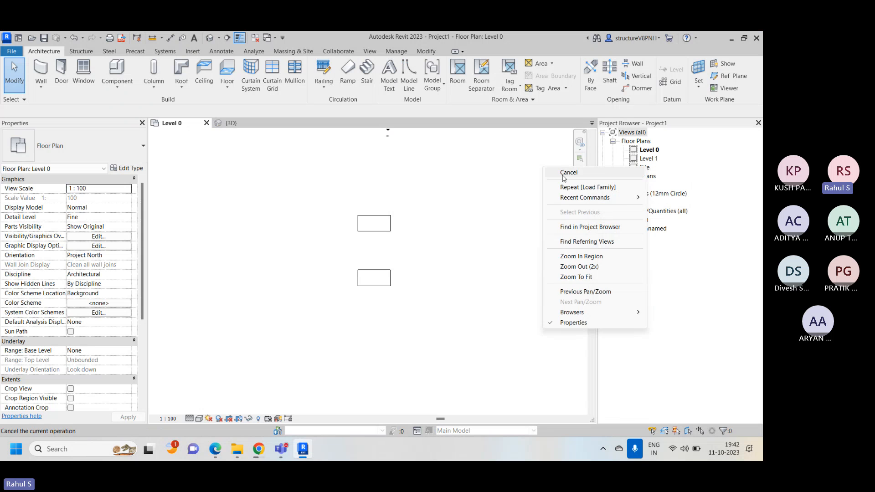
pyautogui.click(562, 174)
pyautogui.rightClick(429, 152)
pyautogui.click(465, 157)
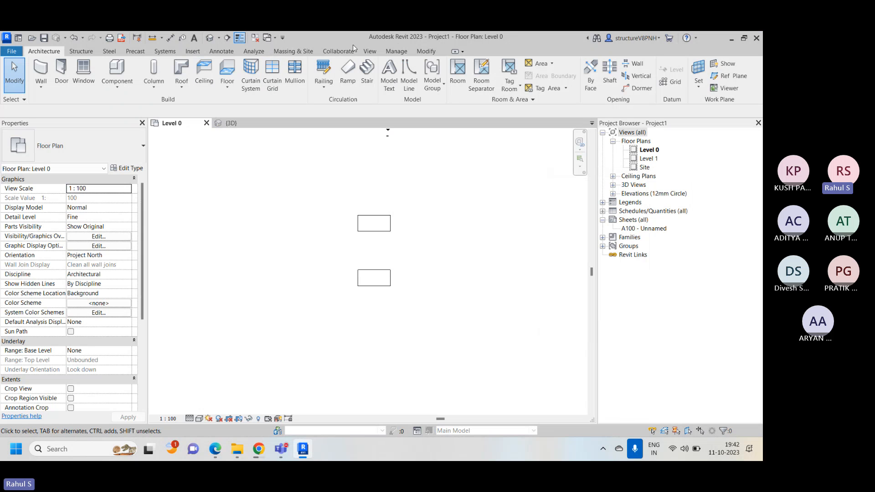
pyautogui.click(193, 51)
pyautogui.click(392, 75)
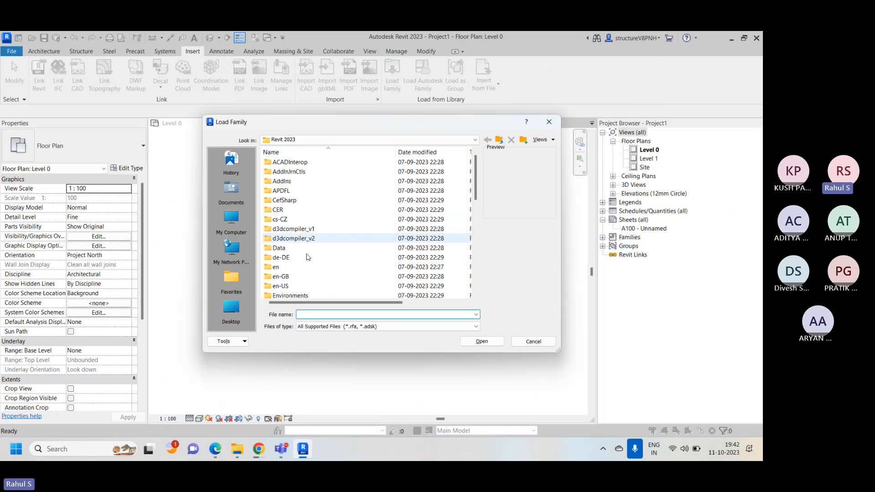
pyautogui.scroll(-10, 287, 255)
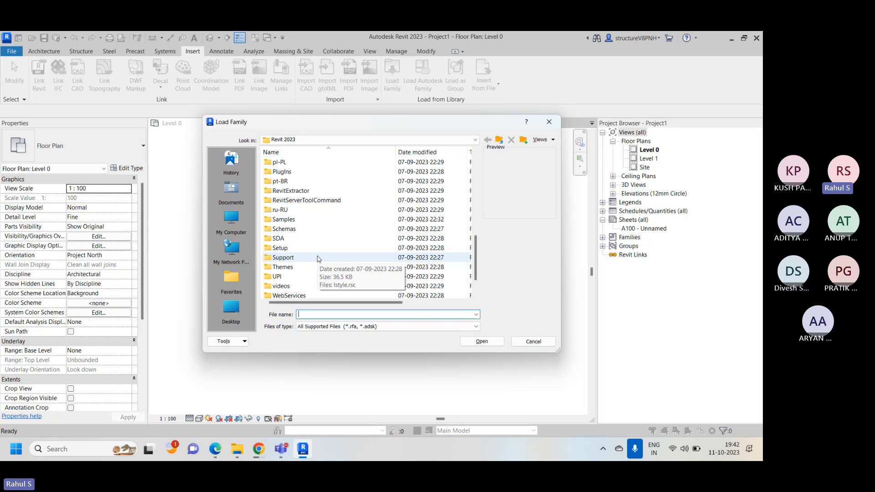
pyautogui.scroll(4, 318, 259)
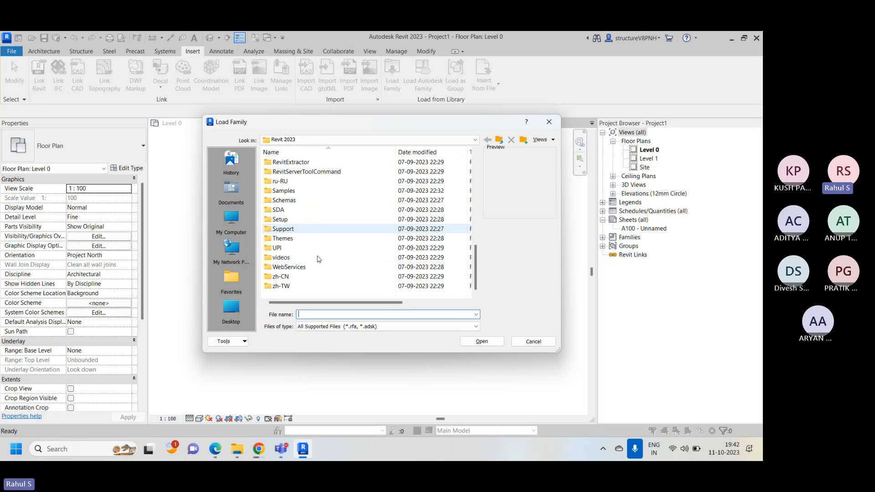
pyautogui.click(549, 122)
pyautogui.rightClick(289, 191)
pyautogui.click(310, 197)
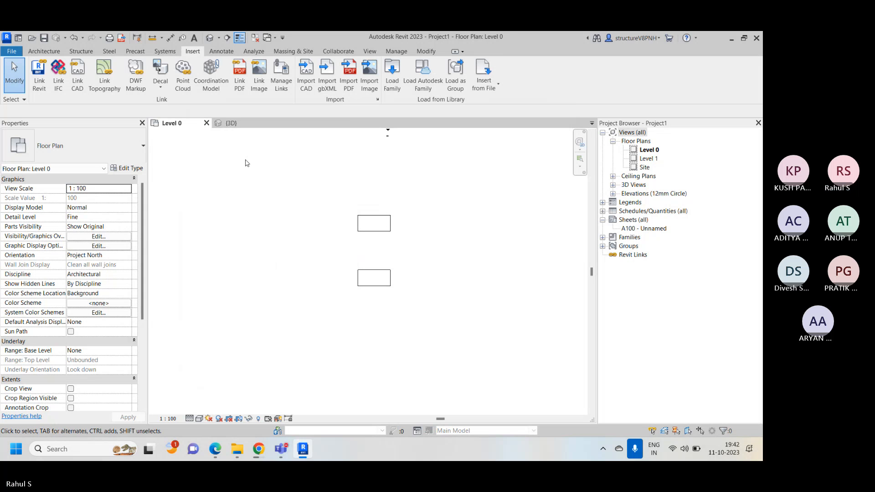
pyautogui.rightClick(251, 170)
pyautogui.click(275, 176)
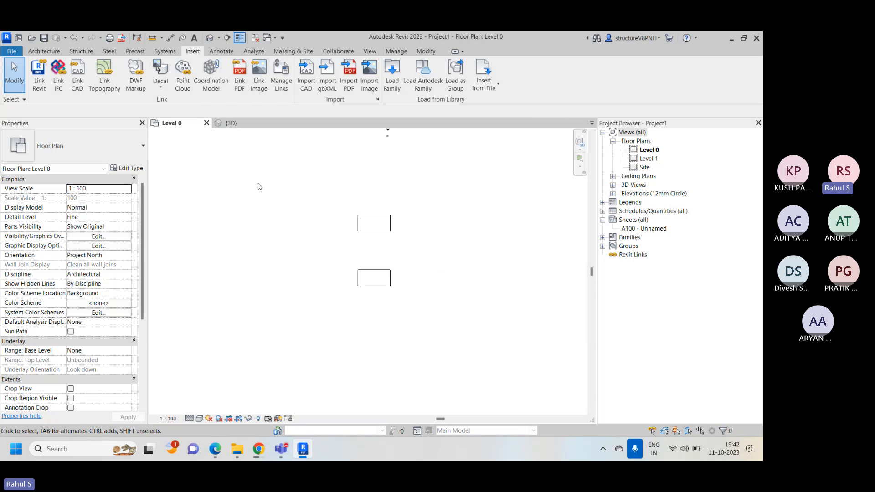
pyautogui.rightClick(258, 186)
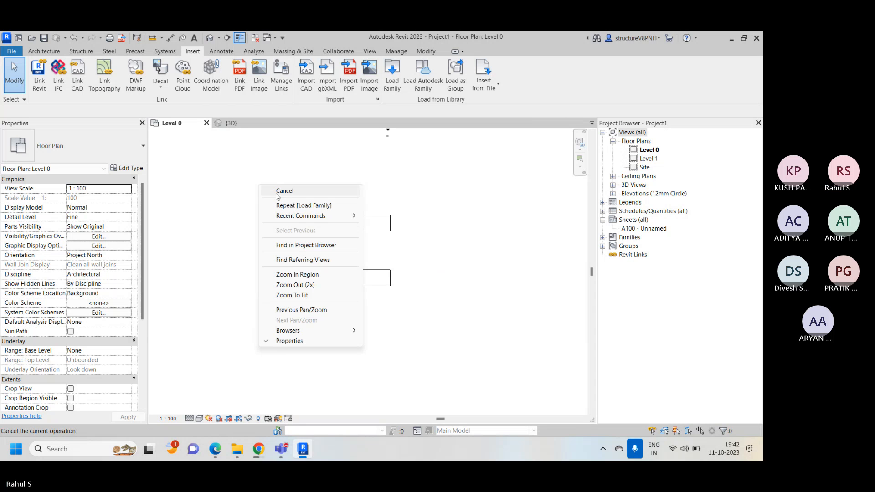
pyautogui.click(276, 192)
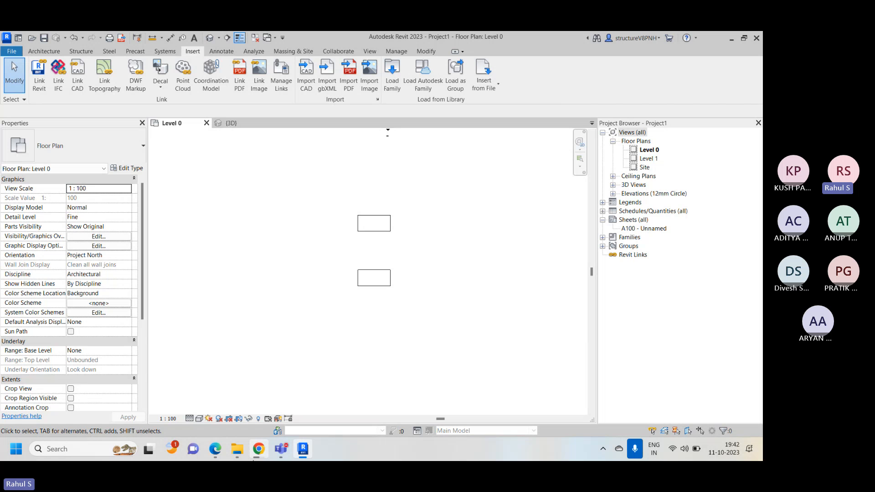
# Switch to Chrome and search Google for "table revit family" in a new tab.
pyautogui.click(259, 450)
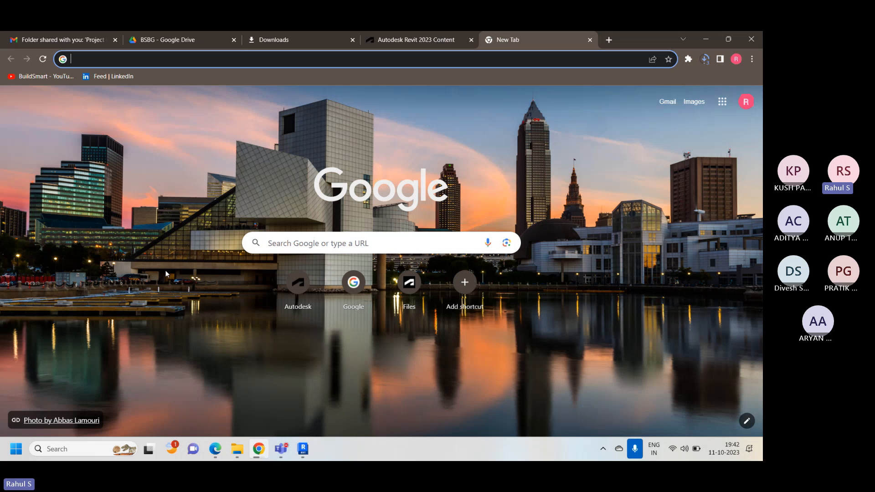
pyautogui.write('tabl')
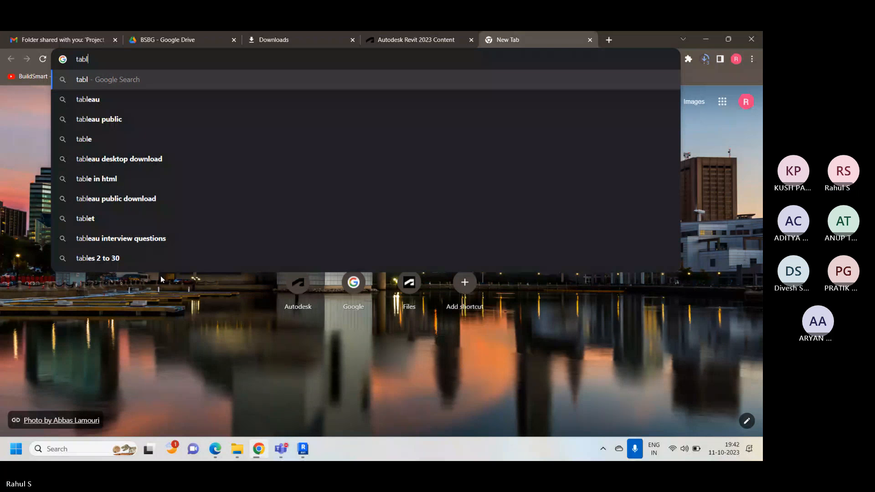
pyautogui.write('4')
pyautogui.press('BackSpace')
pyautogui.write('e rev')
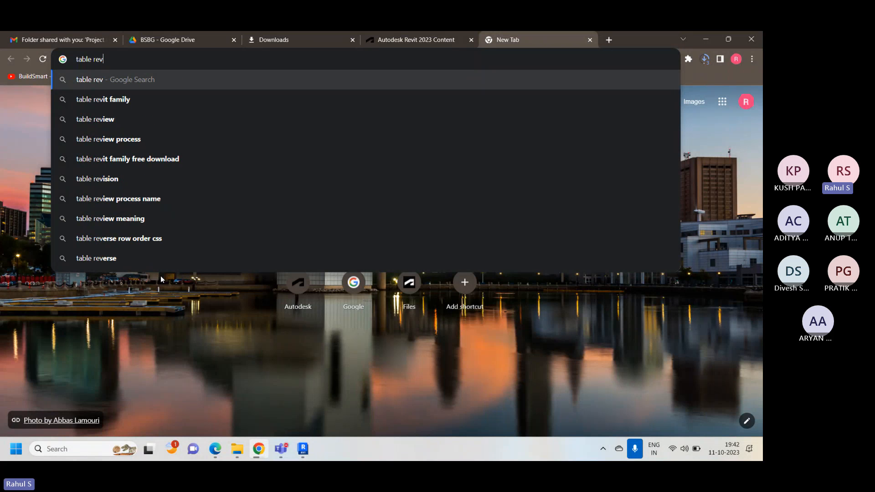
pyautogui.write('it')
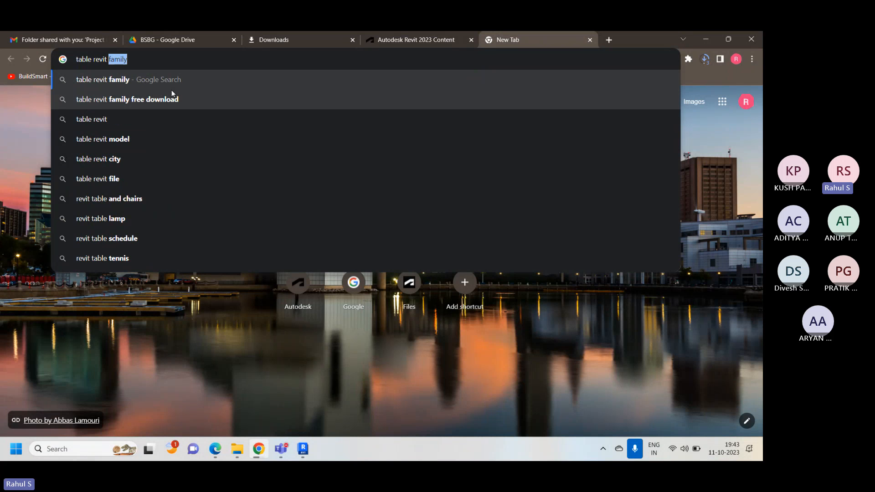
pyautogui.click(196, 79)
pyautogui.scroll(-1, 342, 248)
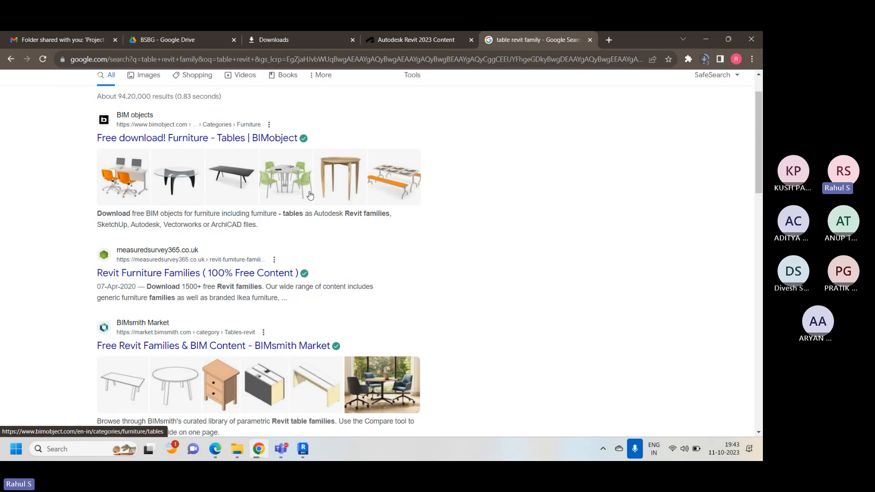
# Review the search results for table families and open the measuredsurvey365.co.uk Revit Furniture Families result.
pyautogui.scroll(-1, 343, 218)
pyautogui.scroll(1, 246, 173)
pyautogui.scroll(-2, 215, 173)
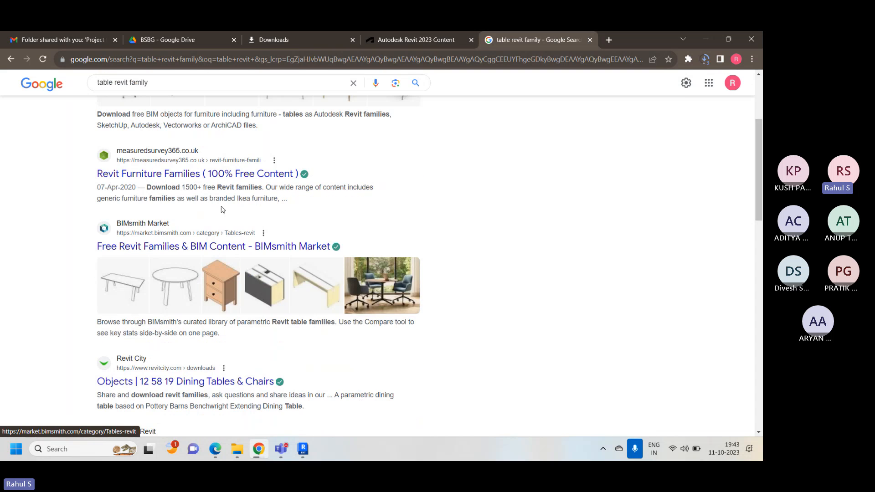
pyautogui.scroll(3, 221, 206)
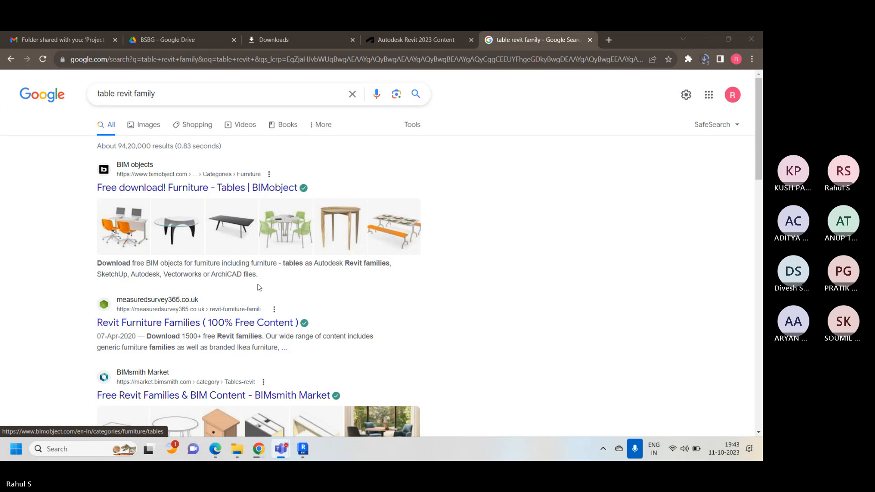
pyautogui.scroll(-7, 258, 286)
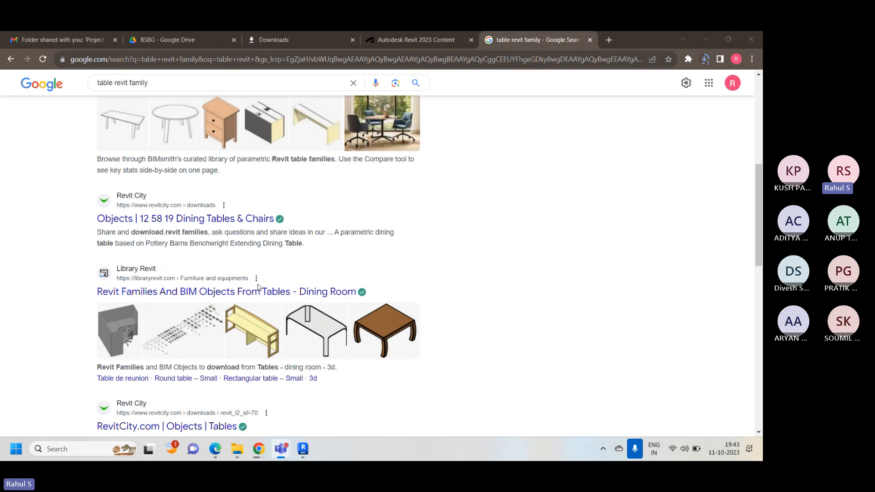
pyautogui.scroll(-5, 258, 286)
pyautogui.scroll(7, 259, 287)
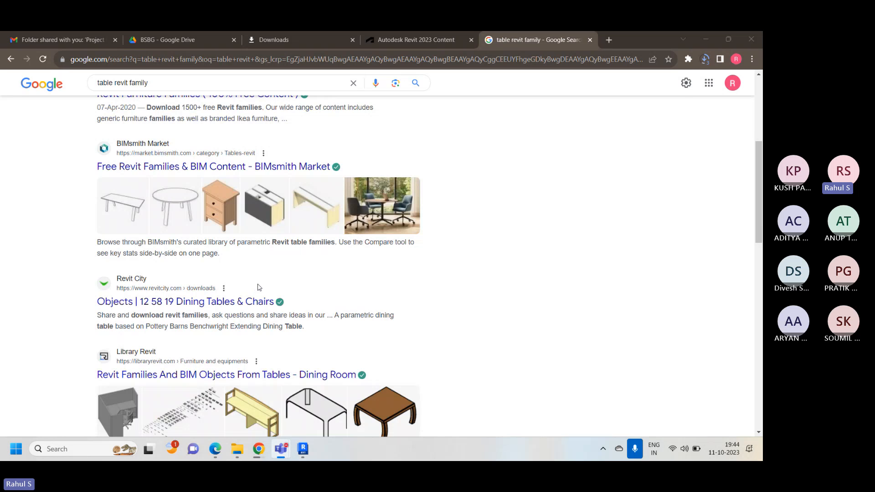
pyautogui.scroll(5, 258, 286)
pyautogui.click(249, 323)
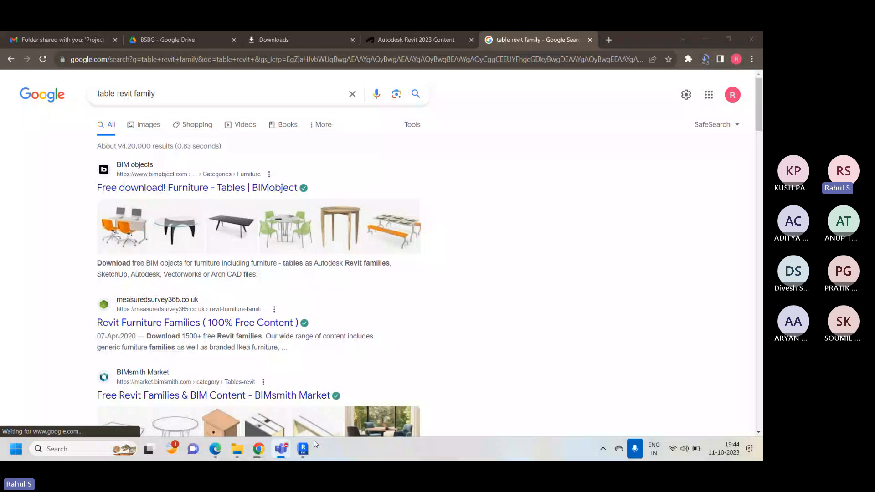
# Switch to Revit and check the type of the upper desk in the Level 0 floor plan.
pyautogui.click(303, 449)
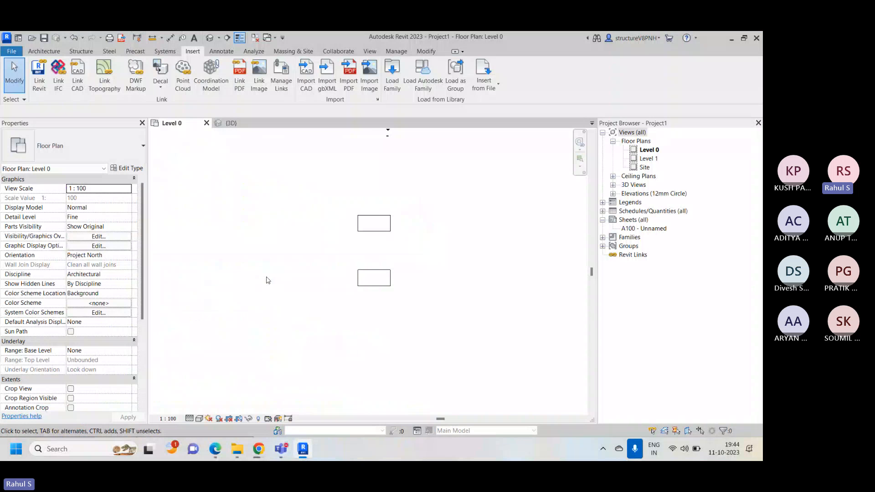
pyautogui.click(374, 232)
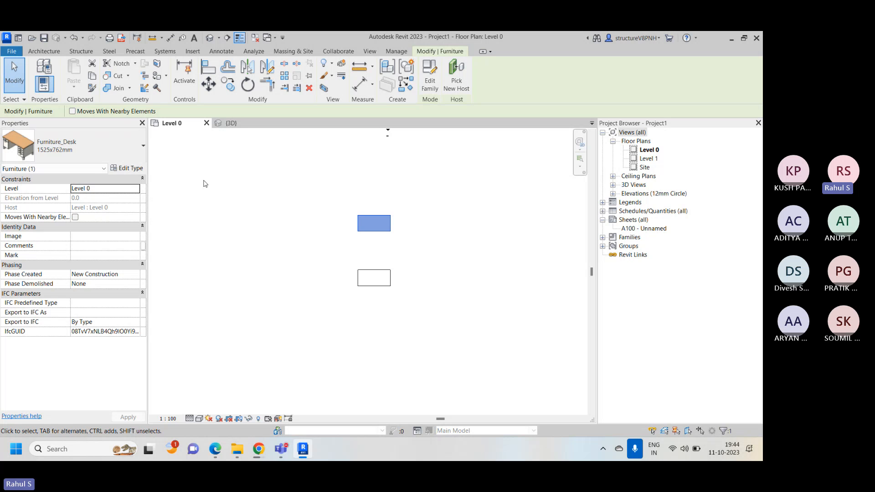
pyautogui.click(317, 244)
# Dimension the upper desk's width above it and its depth beside it with aligned dimensions.
pyautogui.scroll(4, 373, 226)
pyautogui.moveTo(380, 253); pyautogui.dragTo(318, 255, button='middle')
pyautogui.scroll(1, 318, 254)
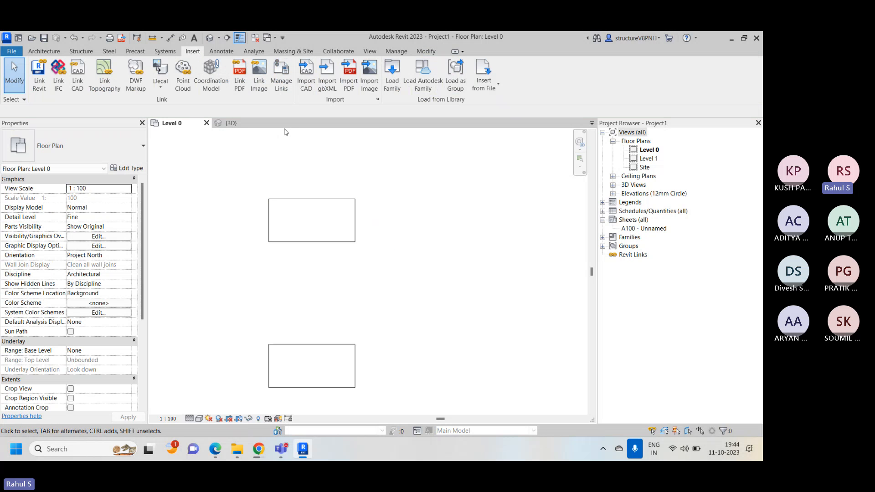
pyautogui.click(171, 39)
pyautogui.click(269, 222)
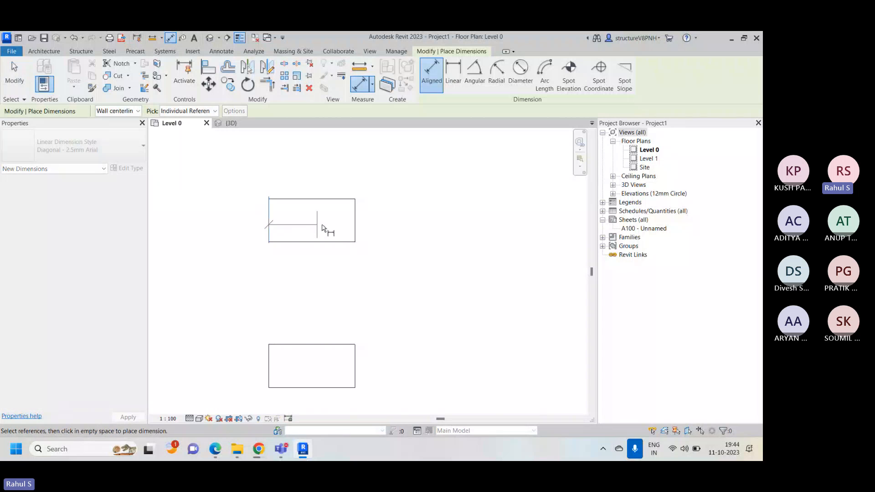
pyautogui.click(354, 224)
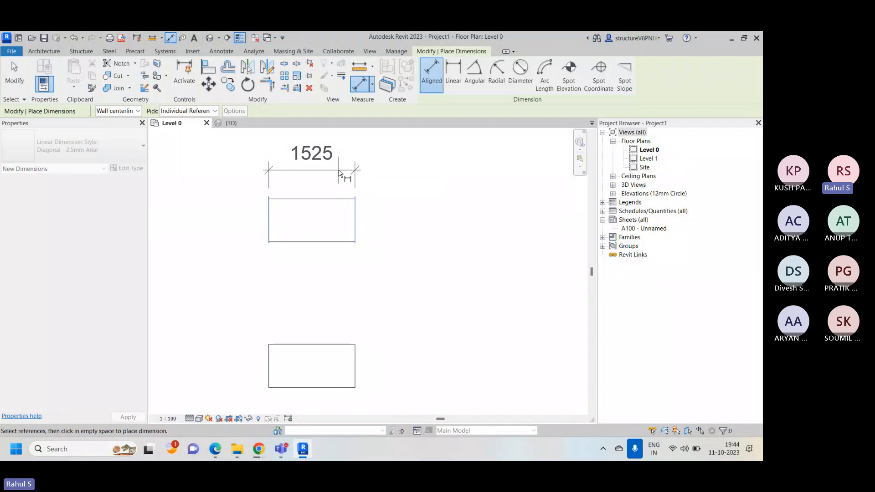
pyautogui.click(343, 171)
pyautogui.click(337, 241)
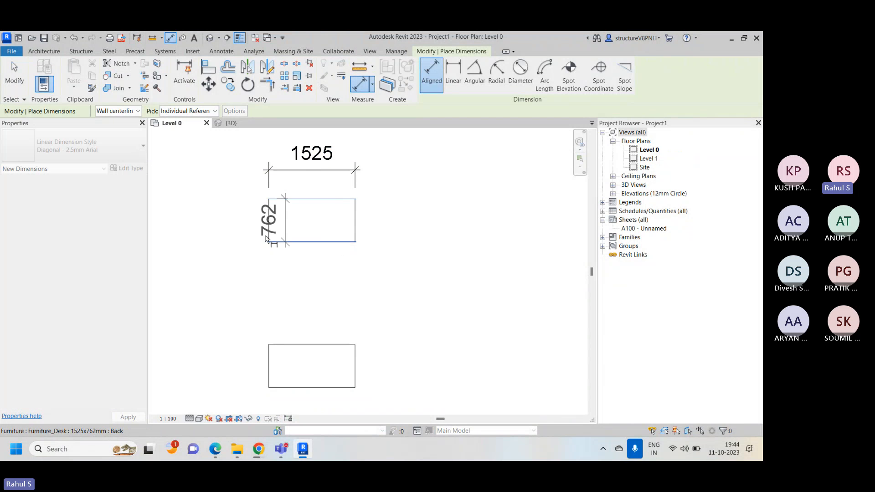
pyautogui.click(244, 240)
pyautogui.rightClick(206, 160)
pyautogui.click(231, 166)
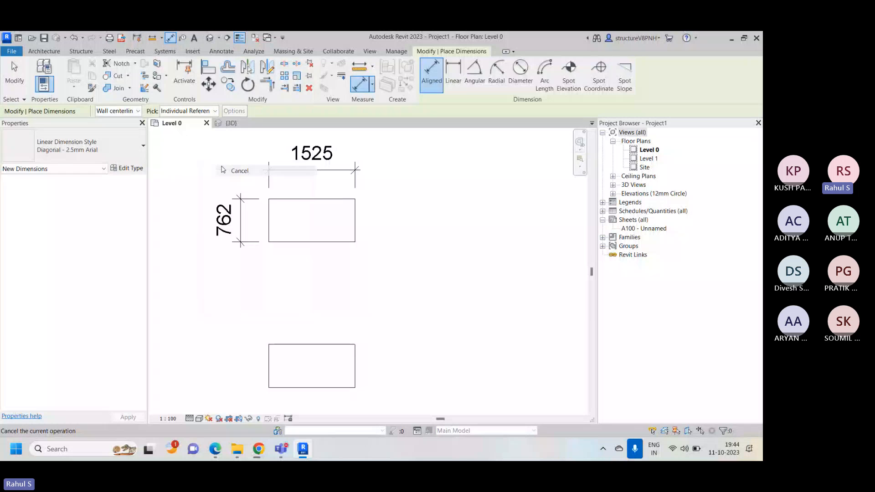
pyautogui.scroll(-3, 265, 187)
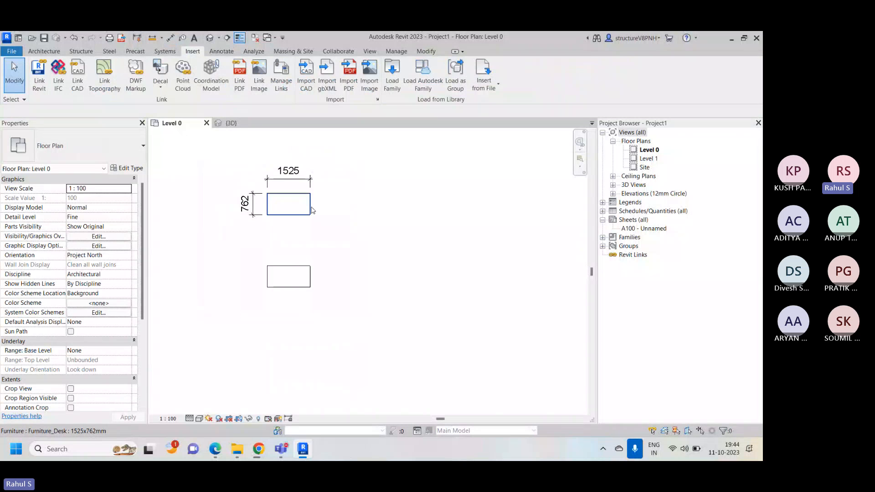
# Duplicate the lower desk's type under the name "Table - 2".
pyautogui.scroll(2, 260, 186)
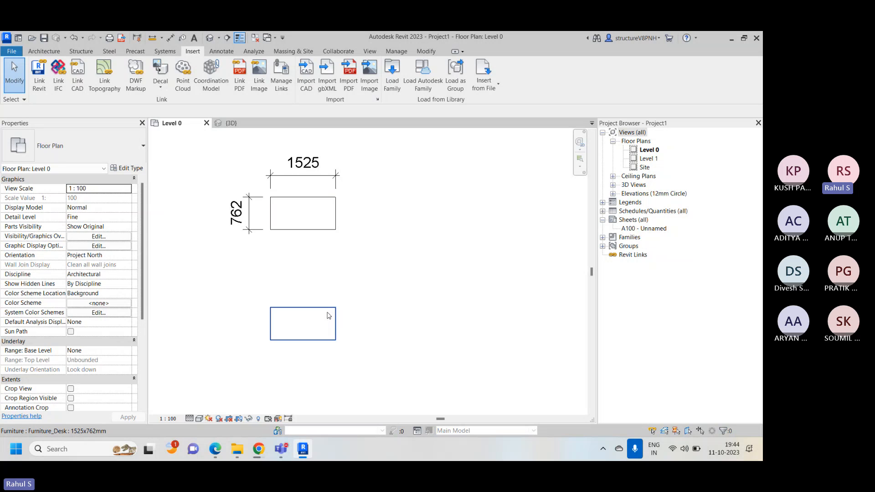
pyautogui.click(329, 315)
pyautogui.scroll(-2, 326, 312)
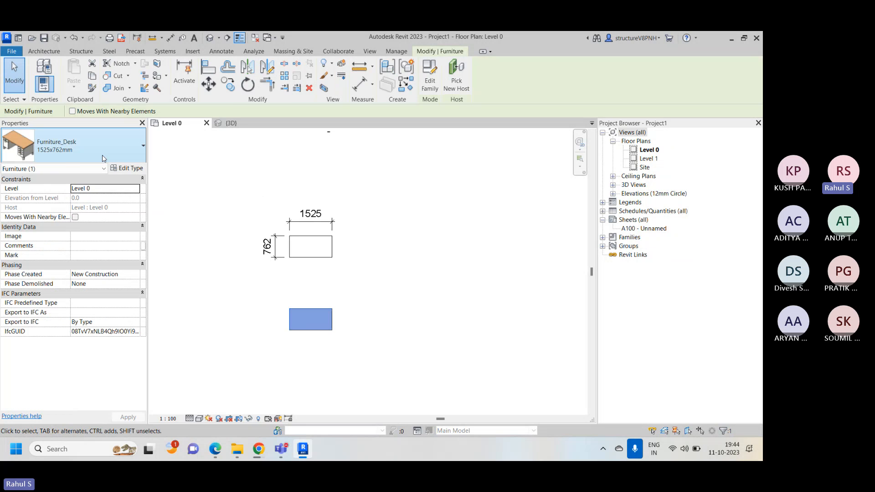
pyautogui.click(127, 168)
pyautogui.click(183, 124)
pyautogui.click(127, 228)
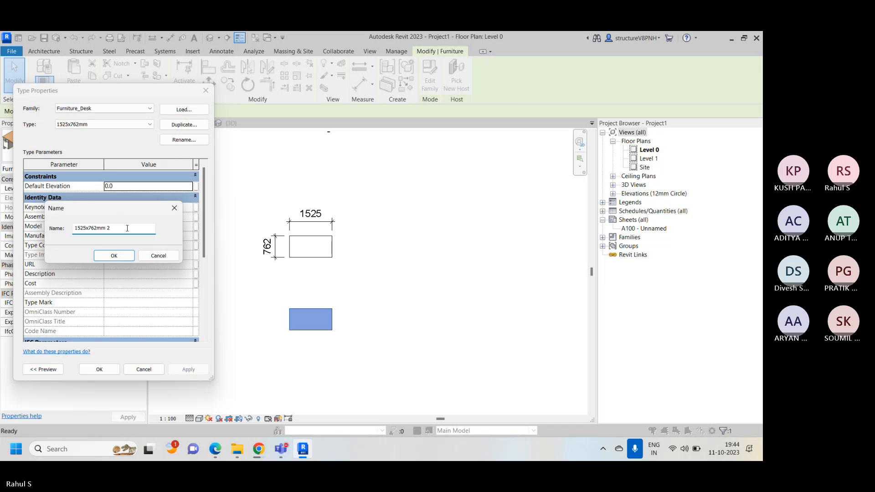
pyautogui.hotkey('ctrl', 'a')
pyautogui.write('Table ')
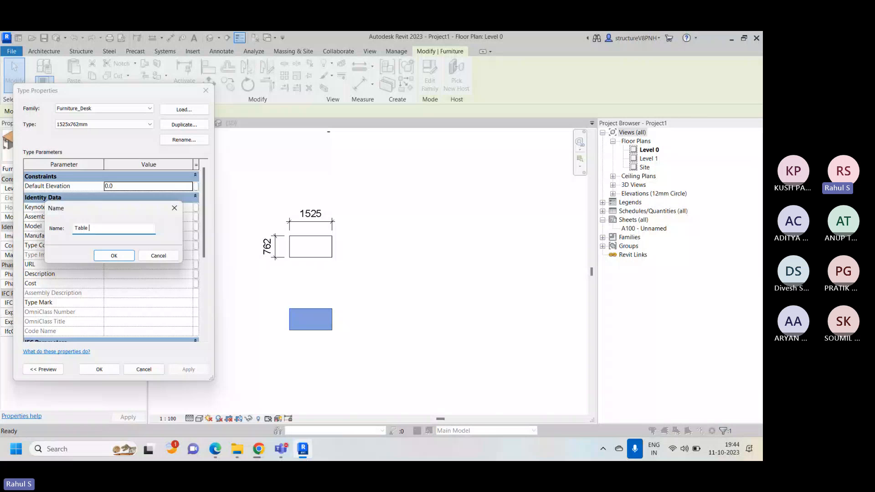
pyautogui.write('-')
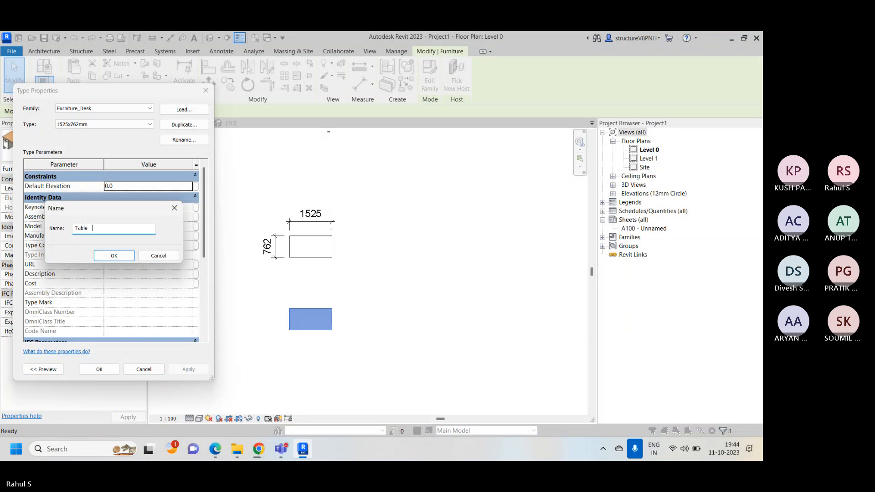
pyautogui.write(' 2')
pyautogui.click(114, 256)
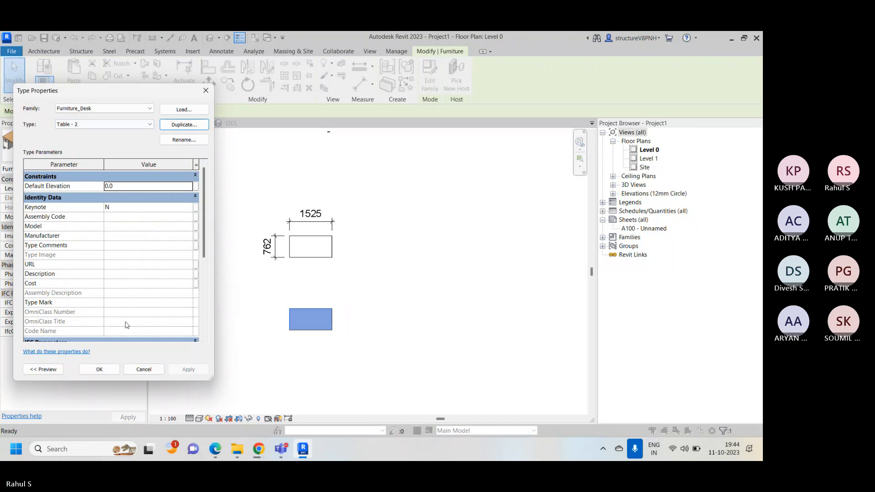
# Set the Table - 2 type's Width to 2525 and Height to 1300, and confirm the type properties.
pyautogui.scroll(-5, 111, 248)
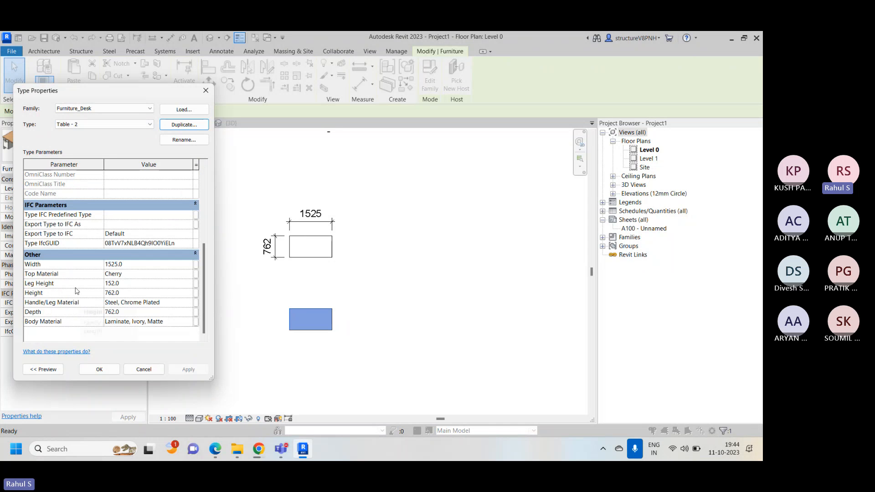
pyautogui.click(137, 267)
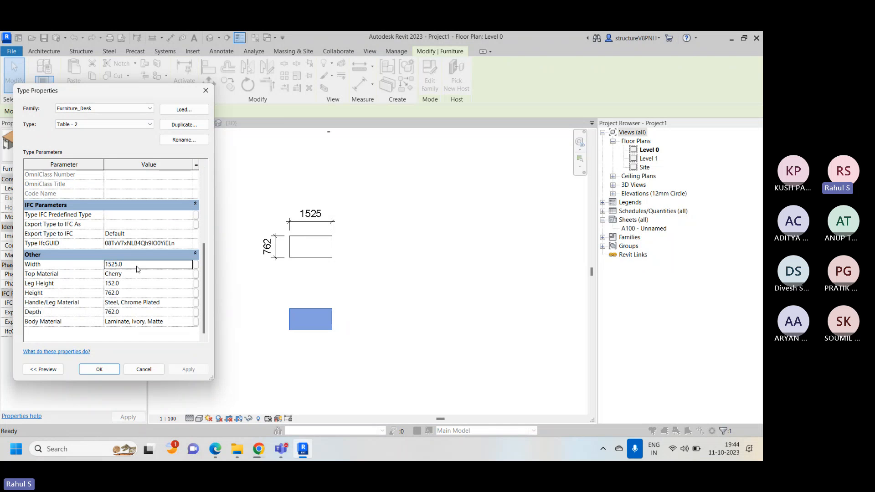
pyautogui.write('2525')
pyautogui.click(187, 369)
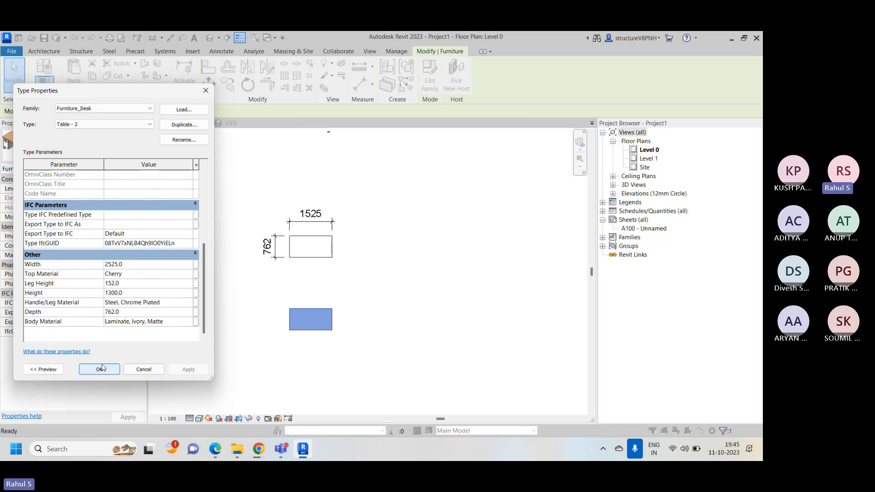
pyautogui.click(102, 368)
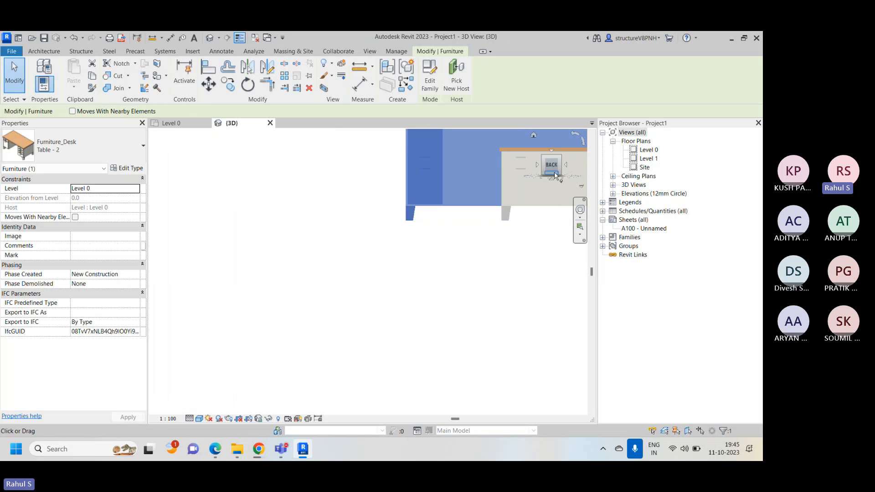
# View the desks from the back in 3D and check the smaller desk's type dimensions without duplicating its type.
pyautogui.click(553, 170)
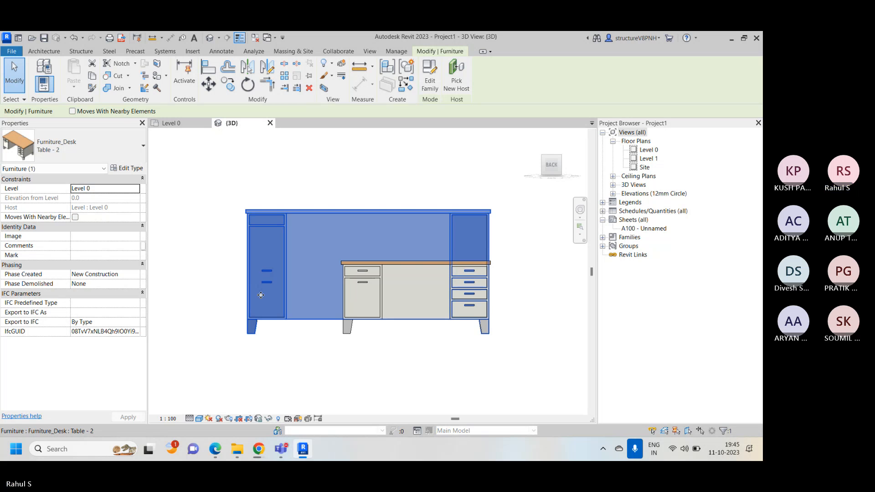
pyautogui.click(363, 296)
pyautogui.click(130, 168)
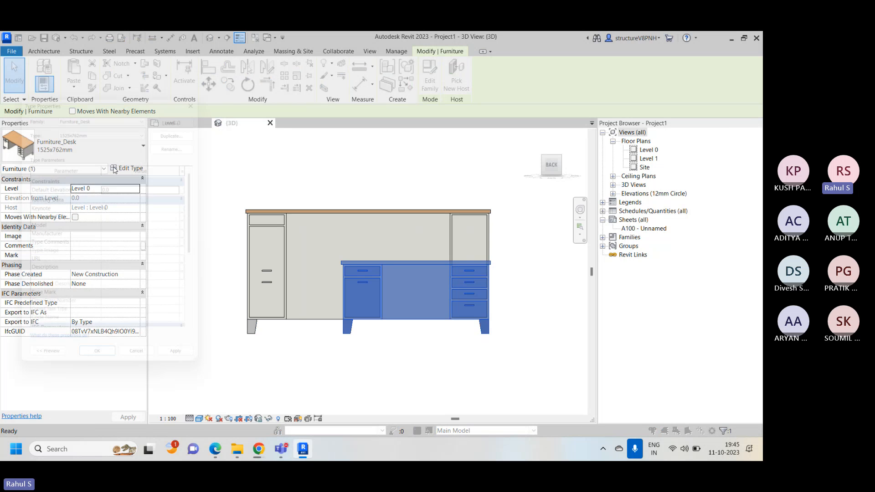
pyautogui.click(177, 126)
pyautogui.click(175, 258)
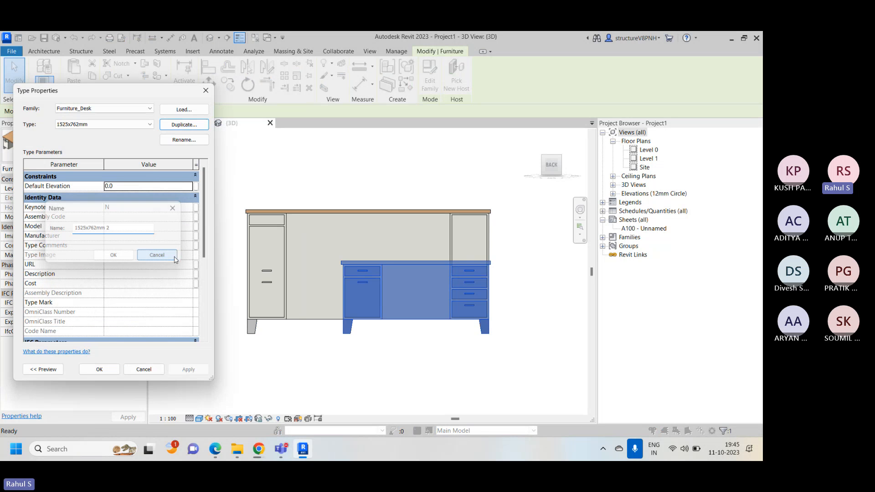
pyautogui.scroll(-10, 155, 287)
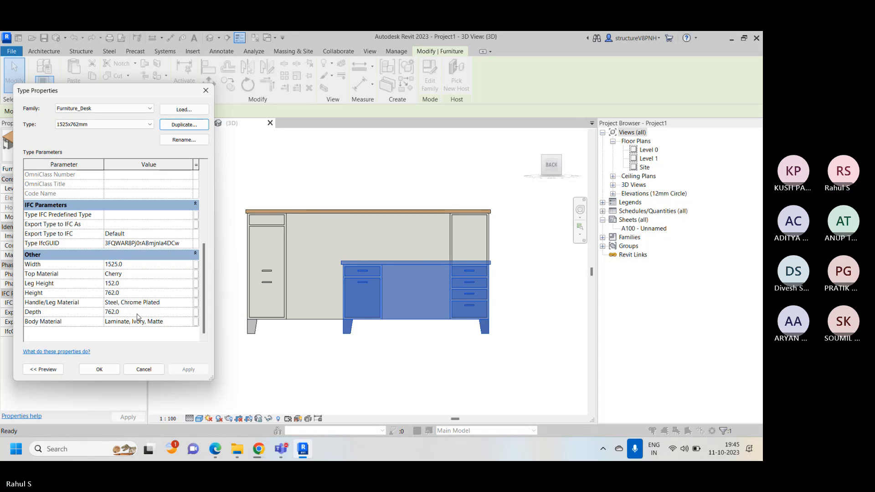
# Set the Table - 2 type's Height to 762 and Depth to 1300, and confirm the type properties.
pyautogui.click(298, 175)
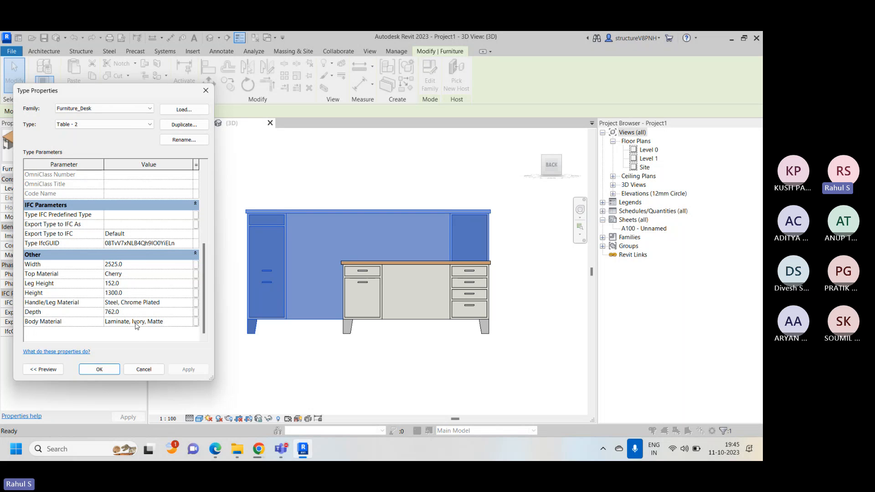
pyautogui.click(139, 294)
pyautogui.write('762')
pyautogui.click(132, 313)
pyautogui.write('13000')
pyautogui.press('BackSpace')
pyautogui.click(169, 371)
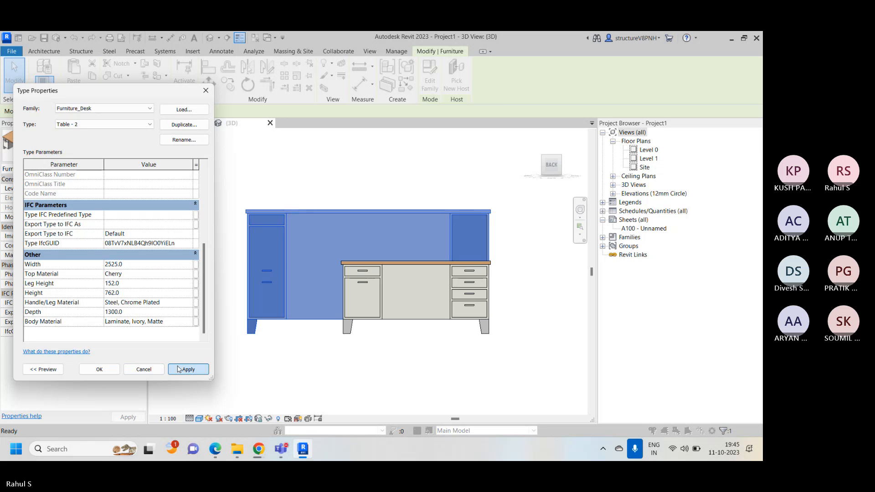
pyautogui.click(100, 369)
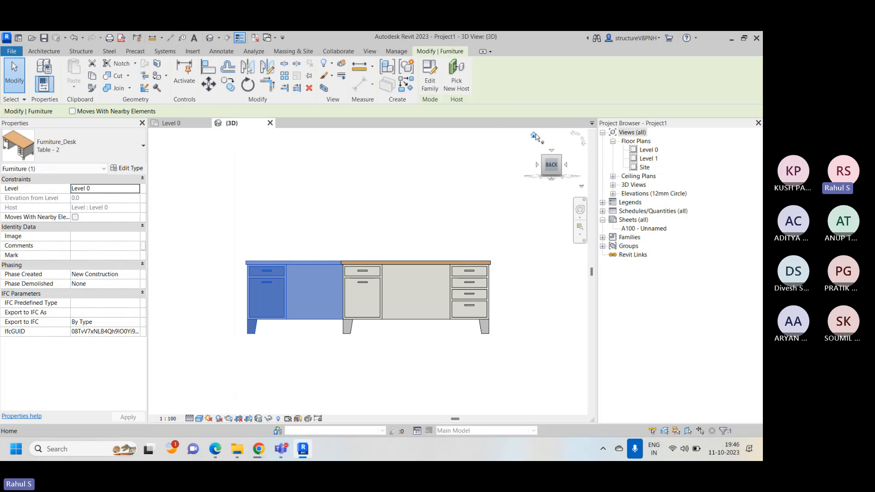
# Compare the two desks in the 3D home view and from the right side to examine their heights and depths.
pyautogui.moveTo(542, 141); pyautogui.dragTo(535, 137)
pyautogui.click(534, 136)
pyautogui.press('Escape')
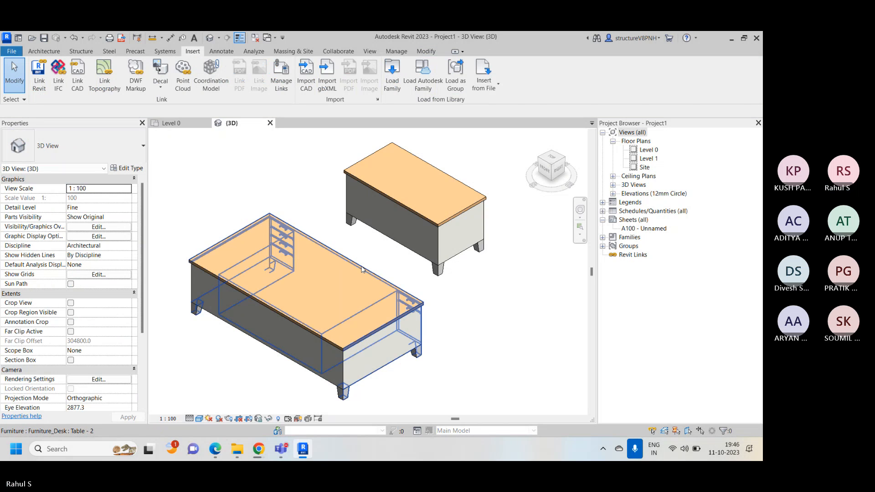
pyautogui.click(558, 169)
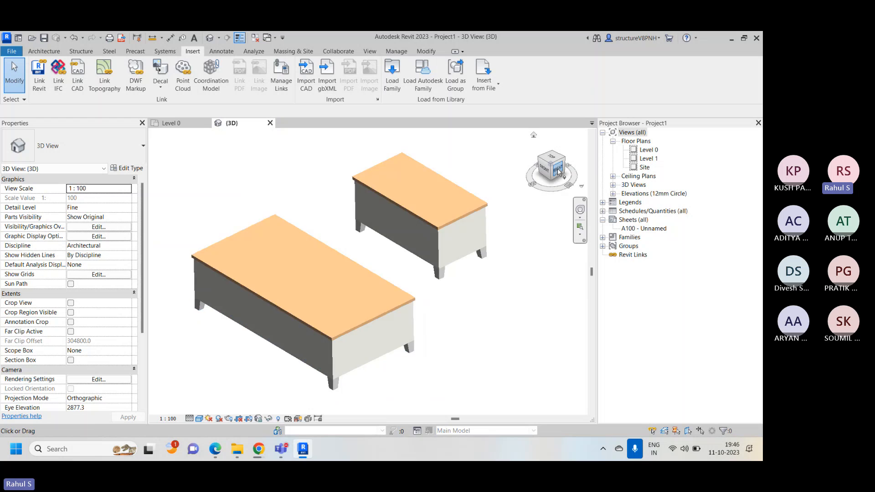
pyautogui.scroll(-2, 325, 250)
pyautogui.scroll(4, 324, 251)
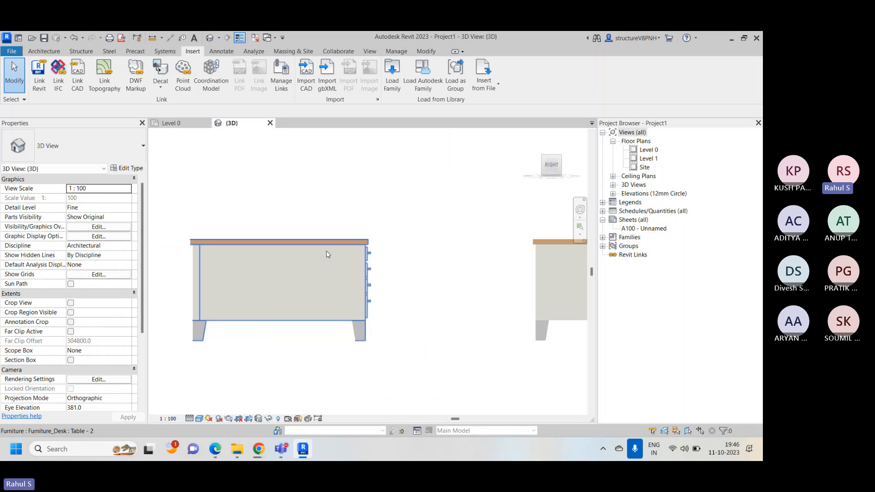
pyautogui.scroll(-2, 404, 277)
pyautogui.scroll(3, 383, 260)
pyautogui.scroll(-3, 403, 277)
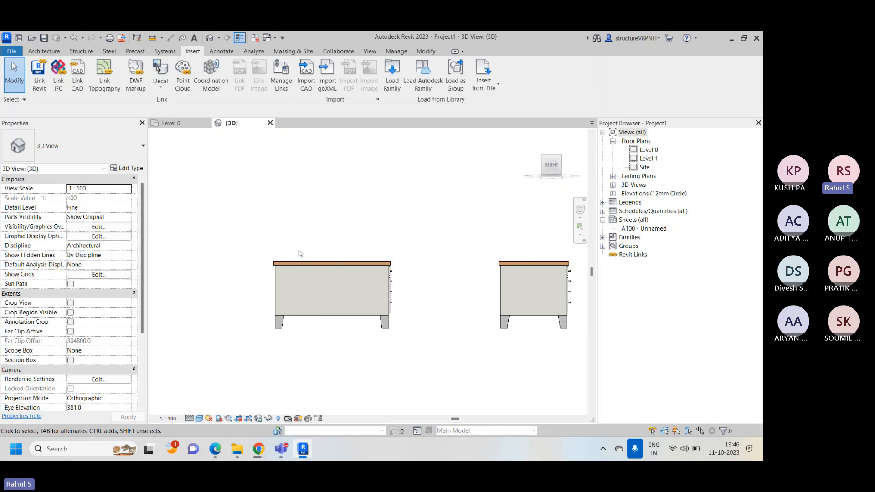
pyautogui.scroll(2, 319, 287)
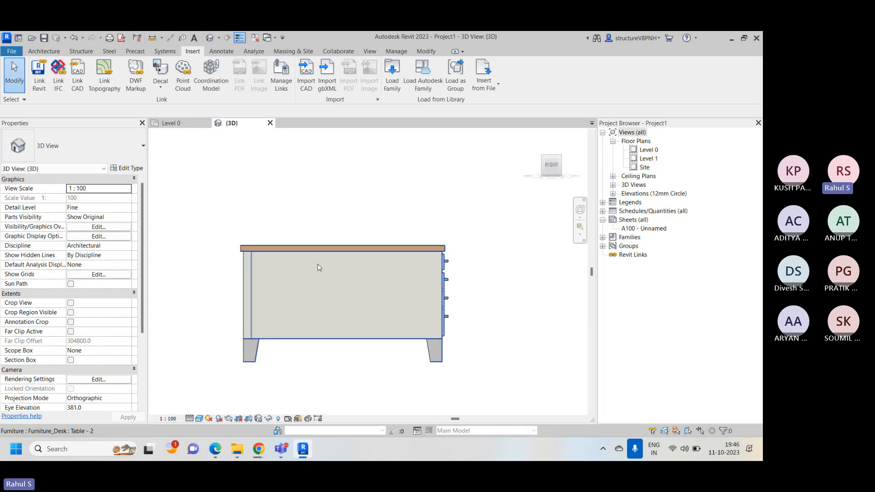
# Return to the Level 0 floor plan and fit the whole plan in the view.
pyautogui.scroll(-2, 318, 267)
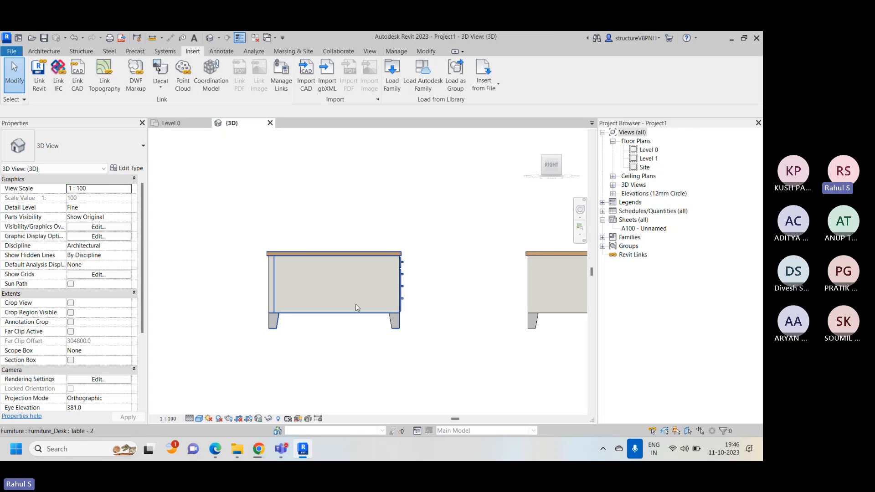
pyautogui.scroll(2, 281, 253)
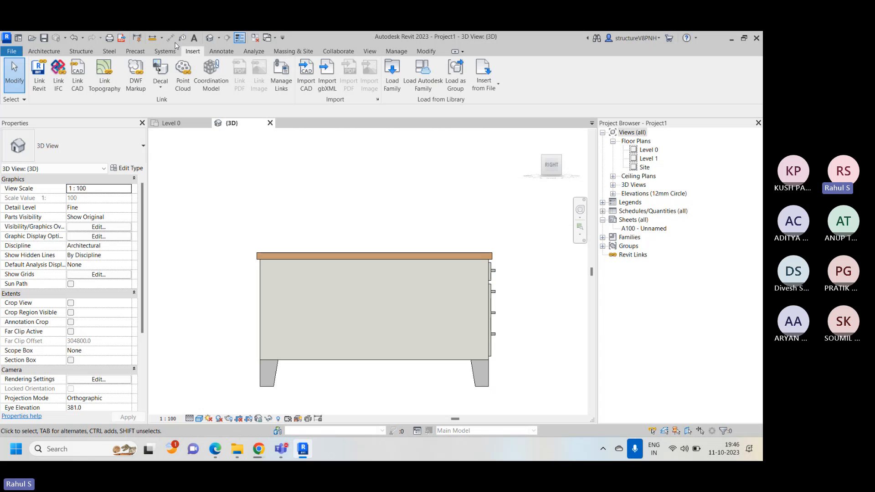
pyautogui.scroll(-2, 304, 248)
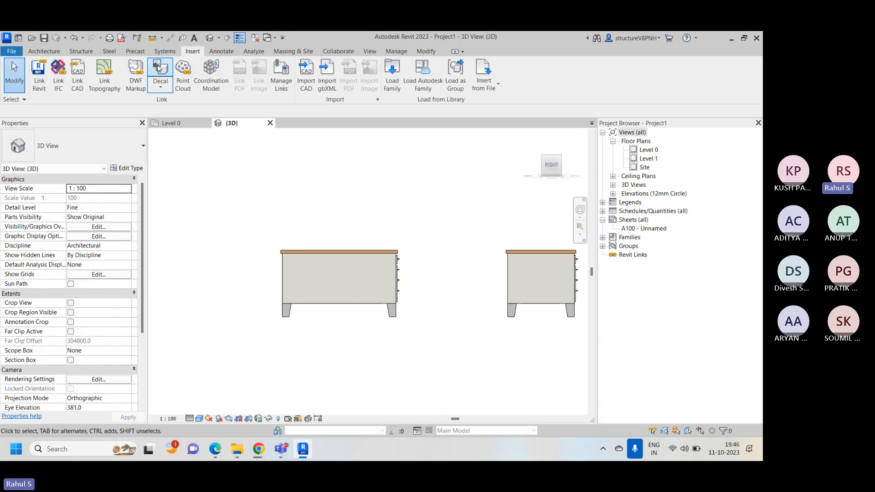
pyautogui.click(176, 123)
pyautogui.rightClick(387, 174)
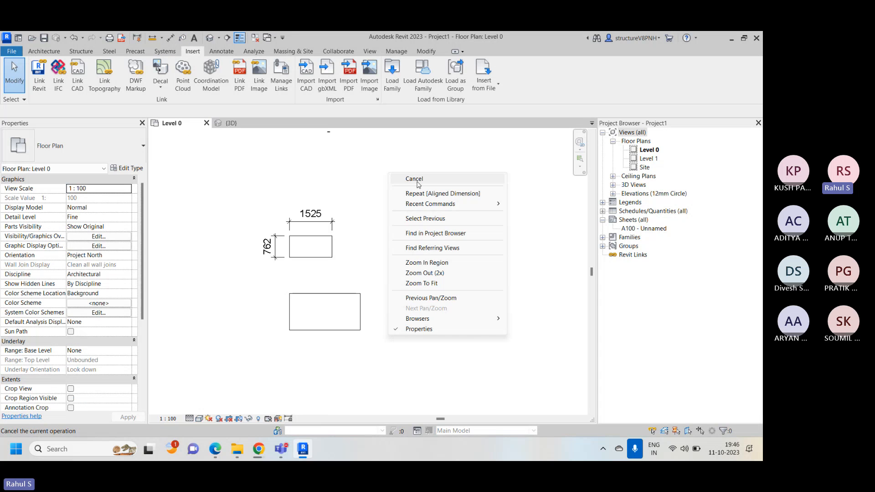
pyautogui.press('Escape')
pyautogui.rightClick(420, 193)
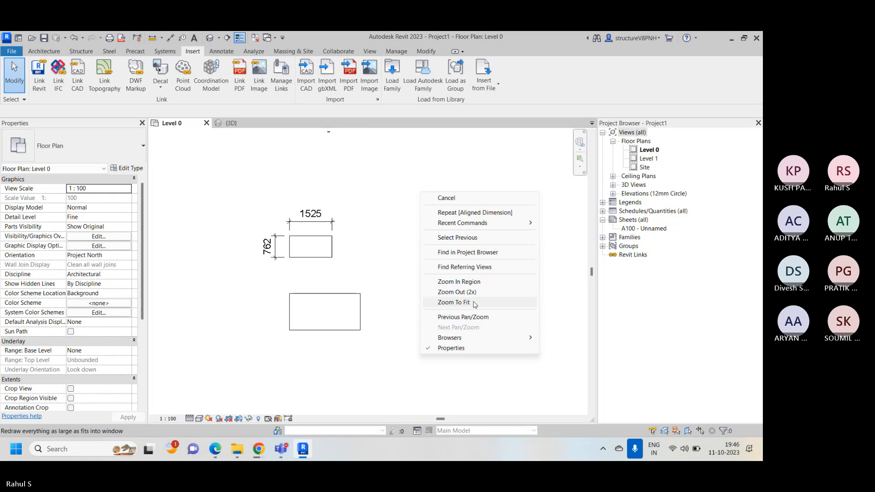
pyautogui.click(453, 302)
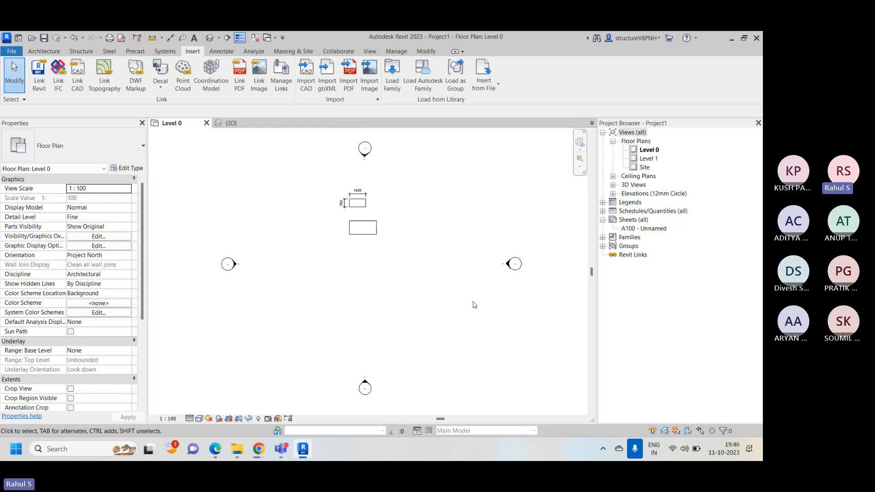
# Place two Planting_RPC_Tree_Deciduous American_Beech-6.0_Meters trees as components to the east of the desks on Level 0.
pyautogui.click(44, 51)
pyautogui.click(116, 92)
pyautogui.click(132, 102)
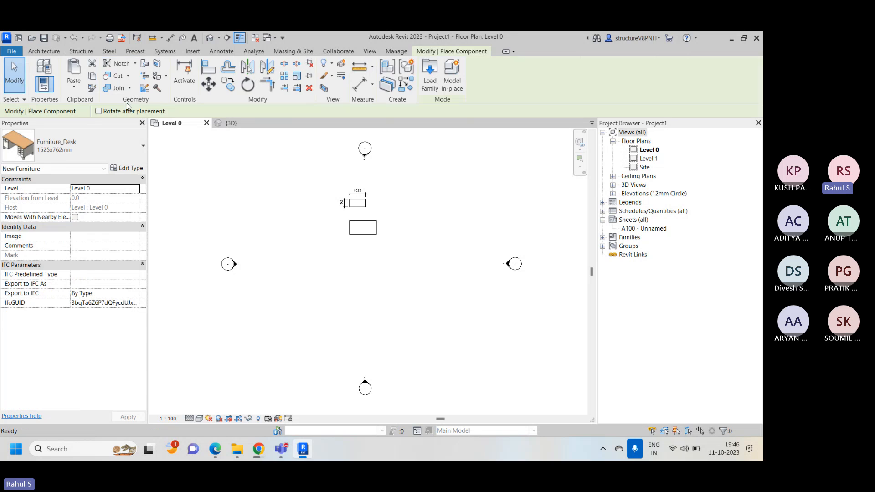
pyautogui.click(91, 146)
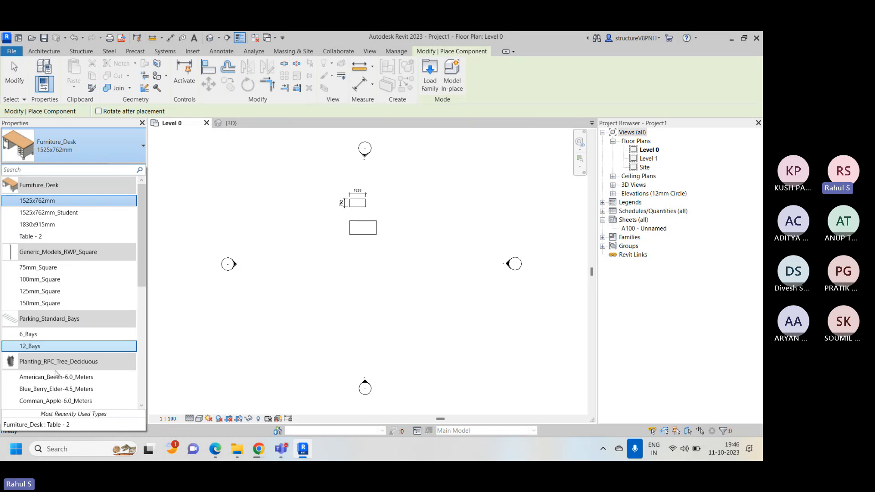
pyautogui.click(57, 376)
pyautogui.click(411, 206)
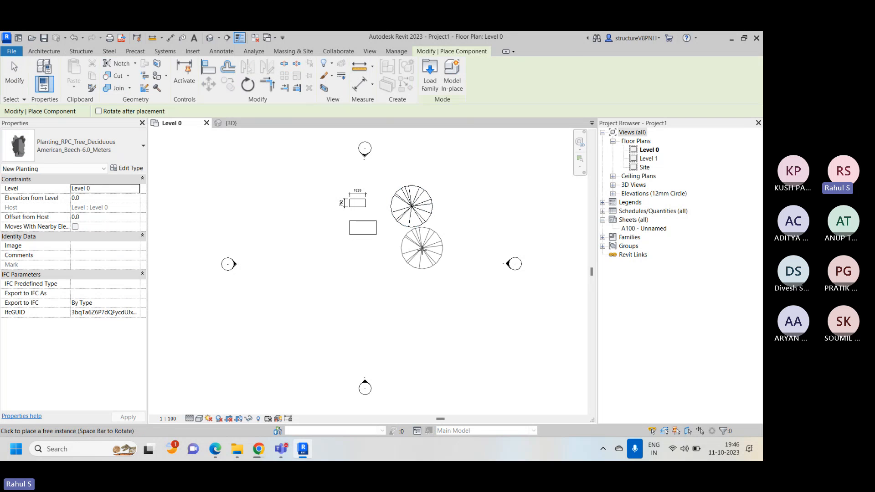
pyautogui.click(420, 263)
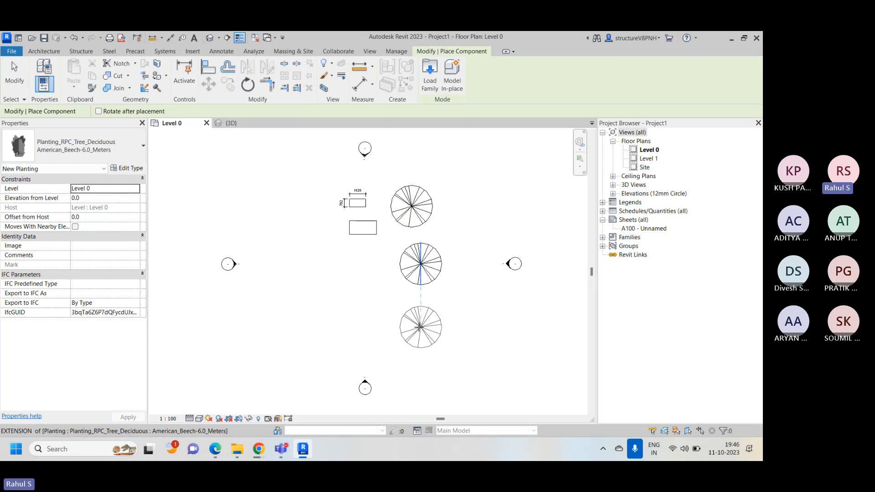
# Place three Lombardy_Poplar-12.2_Meters trees on Level 0, two west of the desks and one to the south, and end placement.
pyautogui.click(91, 146)
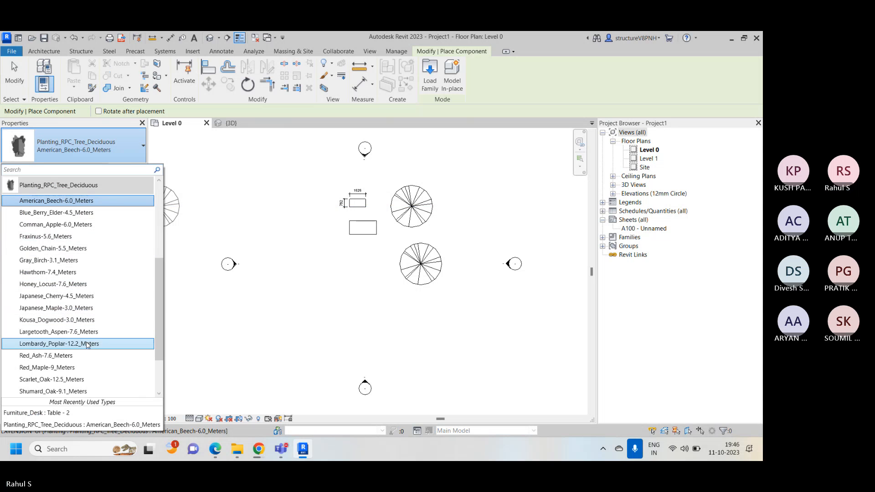
pyautogui.click(87, 343)
pyautogui.click(298, 206)
pyautogui.click(298, 268)
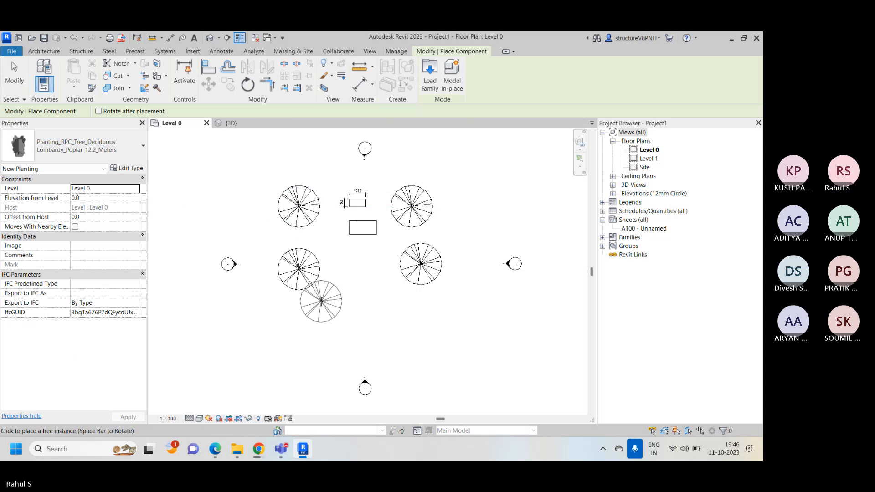
pyautogui.click(332, 328)
pyautogui.rightClick(494, 196)
pyautogui.click(510, 199)
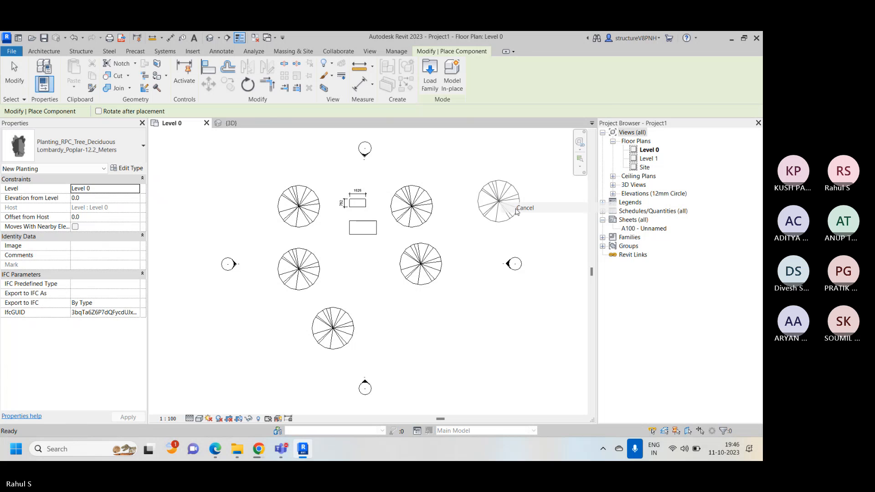
# Examine the placed trees and desks in the 3D view from several raised angles.
pyautogui.click(230, 123)
pyautogui.scroll(-4, 372, 296)
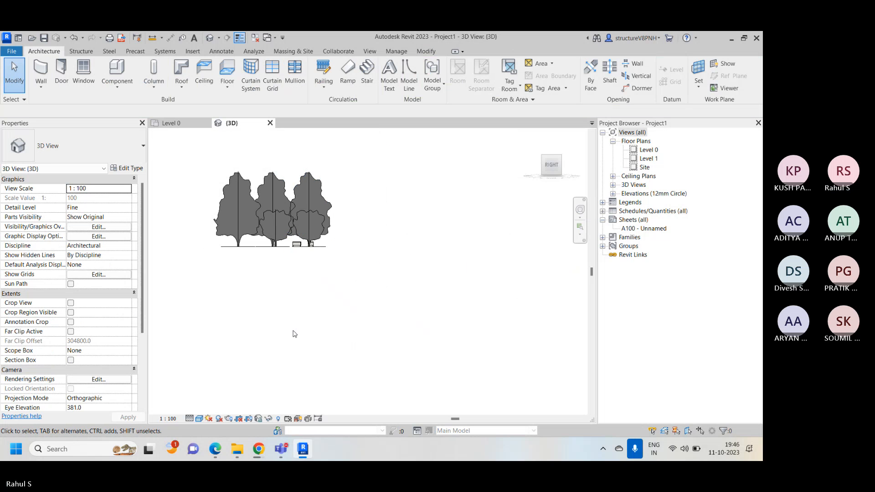
pyautogui.keyDown('shift'); pyautogui.moveTo(260, 299); pyautogui.dragTo(315, 365, button='middle'); pyautogui.keyUp('shift')
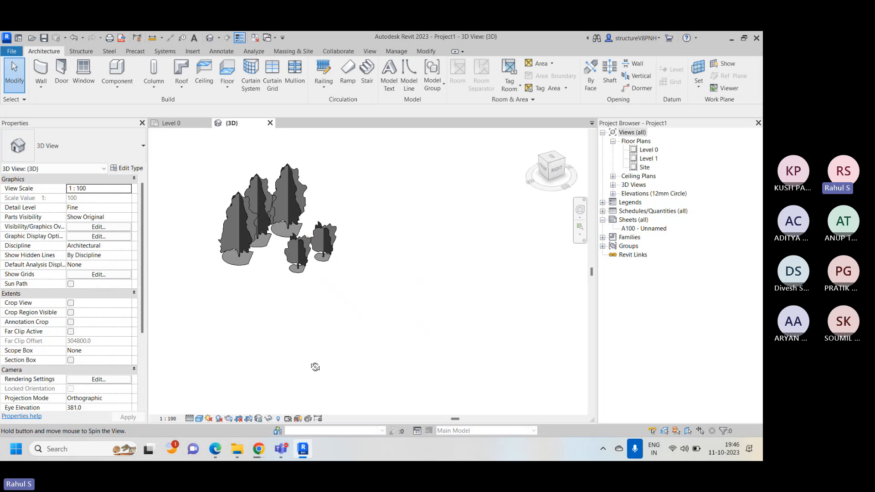
pyautogui.scroll(2, 376, 298)
pyautogui.keyDown('shift'); pyautogui.moveTo(375, 298); pyautogui.dragTo(332, 302, button='middle'); pyautogui.keyUp('shift')
pyautogui.scroll(-2, 332, 302)
pyautogui.keyDown('shift'); pyautogui.moveTo(269, 322); pyautogui.dragTo(305, 338, button='middle'); pyautogui.keyUp('shift')
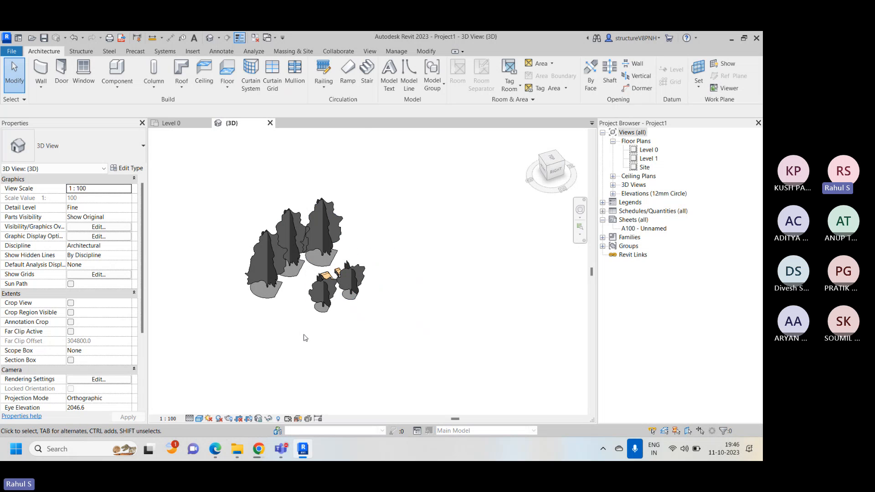
pyautogui.scroll(2, 305, 337)
pyautogui.keyDown('shift'); pyautogui.moveTo(358, 329); pyautogui.dragTo(383, 371, button='middle'); pyautogui.keyUp('shift')
pyautogui.scroll(-1, 370, 359)
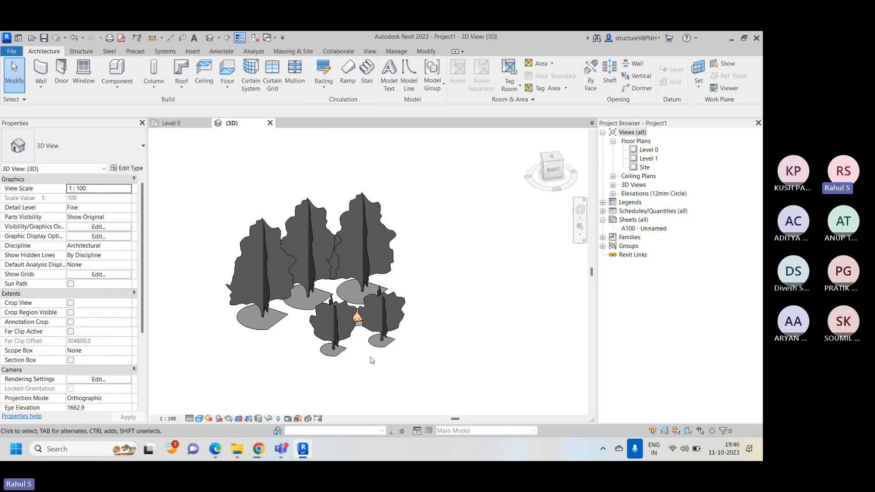
# Set the 3D view's visual style to Realistic.
pyautogui.click(200, 418)
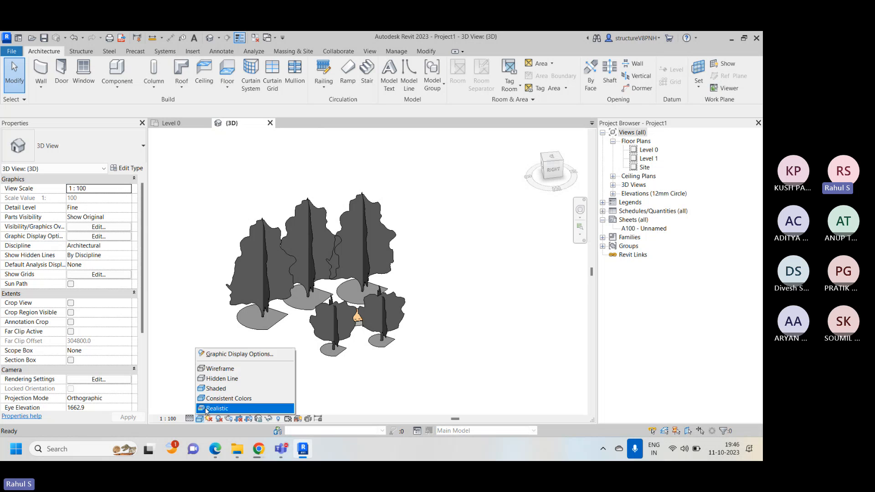
pyautogui.click(208, 409)
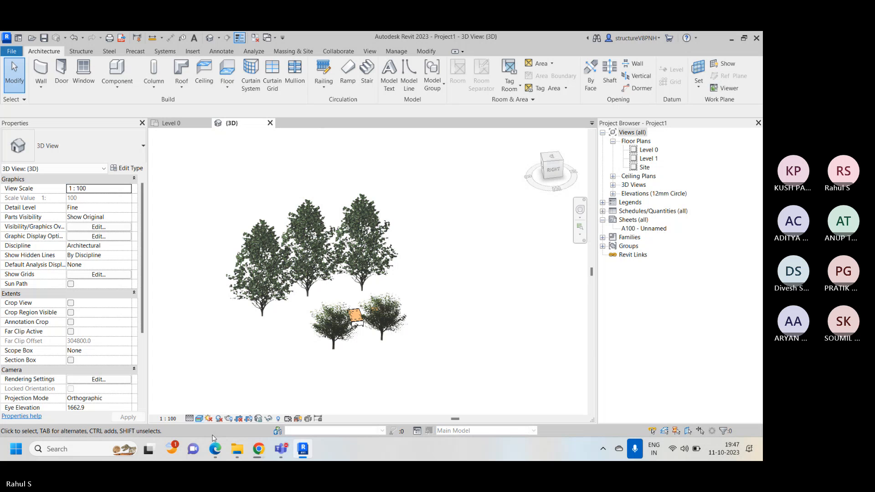
pyautogui.moveTo(208, 446)
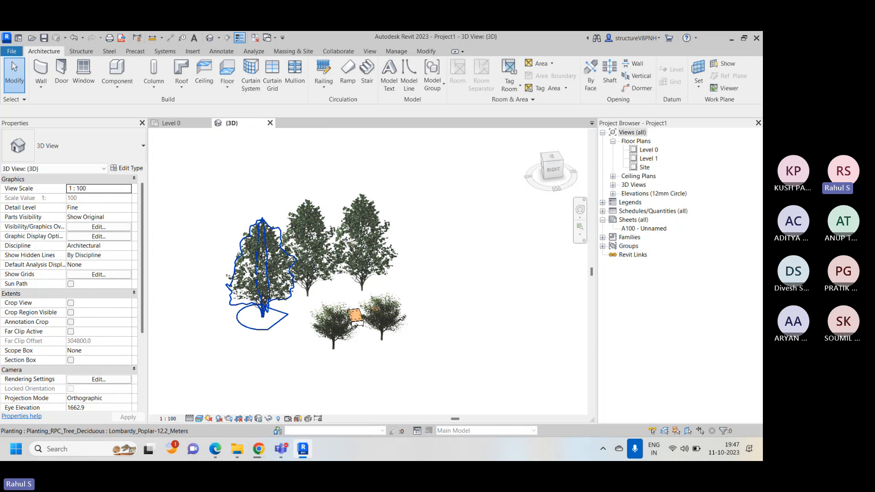
# Inspect the foliage of the poplar and beech trees up close and compare the trees with the desks.
pyautogui.scroll(5, 253, 272)
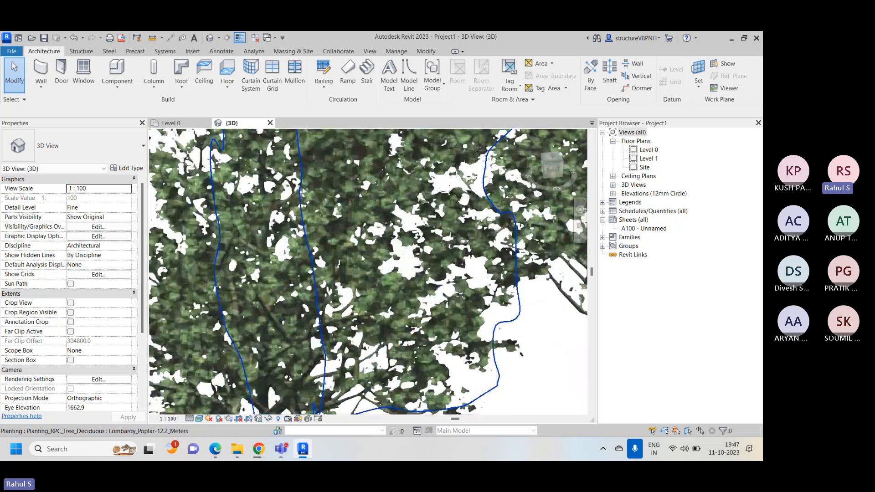
pyautogui.scroll(1, 360, 255)
pyautogui.scroll(-2, 320, 273)
pyautogui.scroll(-3, 320, 276)
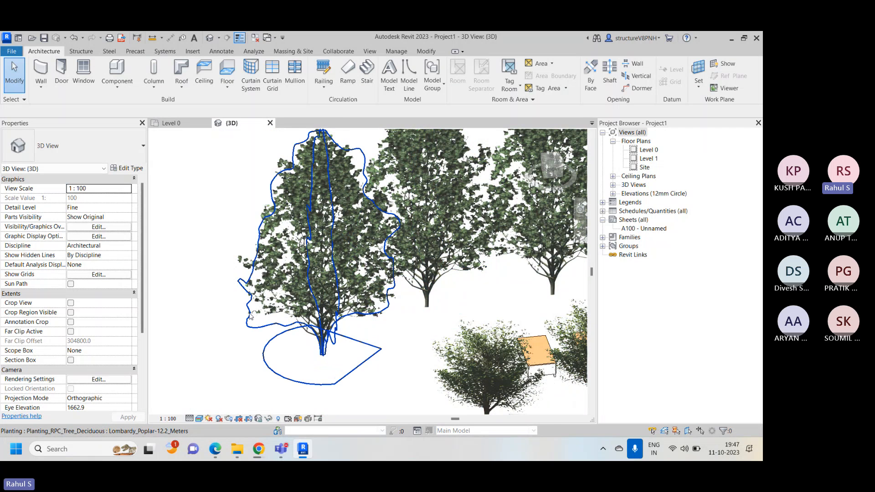
pyautogui.scroll(-2, 227, 327)
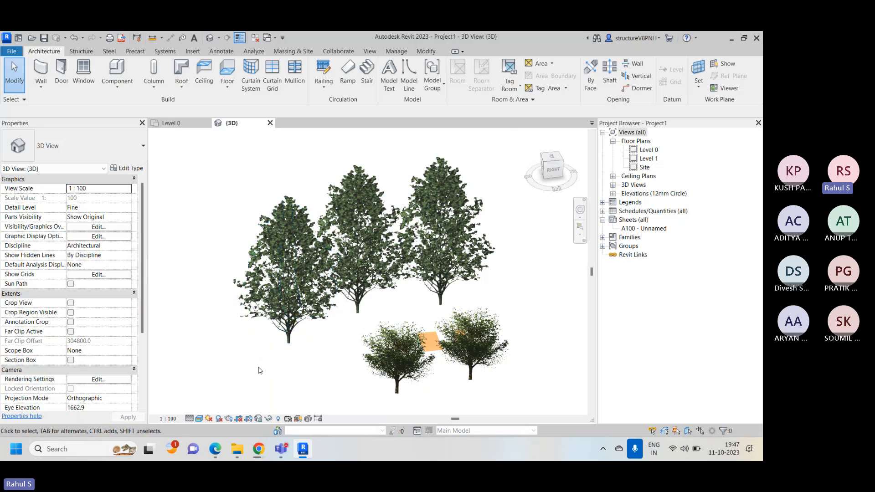
pyautogui.scroll(2, 260, 370)
pyautogui.scroll(-2, 259, 370)
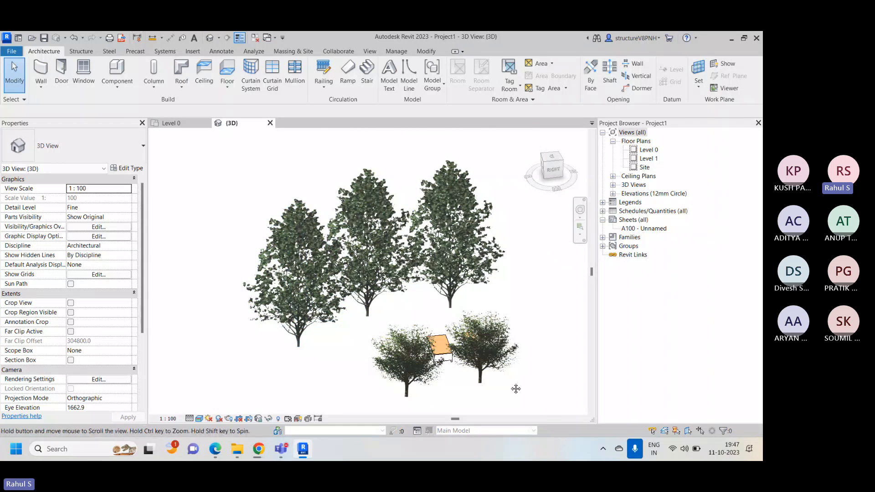
pyautogui.moveTo(513, 384); pyautogui.dragTo(454, 337, button='middle')
pyautogui.scroll(4, 340, 334)
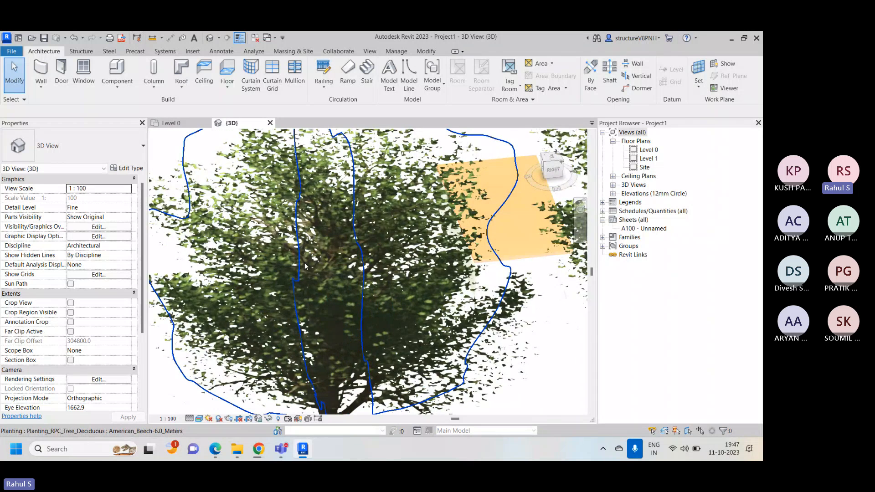
pyautogui.scroll(-3, 289, 314)
pyautogui.scroll(-4, 290, 314)
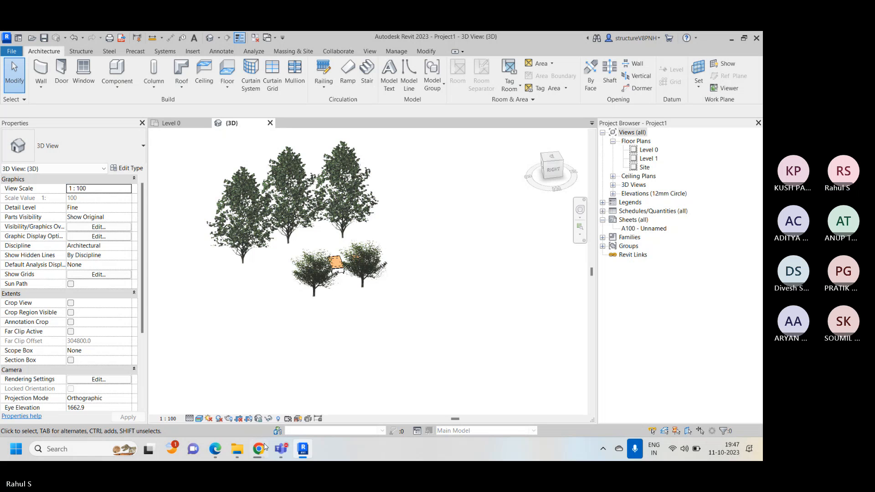
# Switch to Chrome, check the RVTCPENU.exe download's progress, and review the Autodesk Revit 2023 Content page listing the library packs.
pyautogui.click(236, 449)
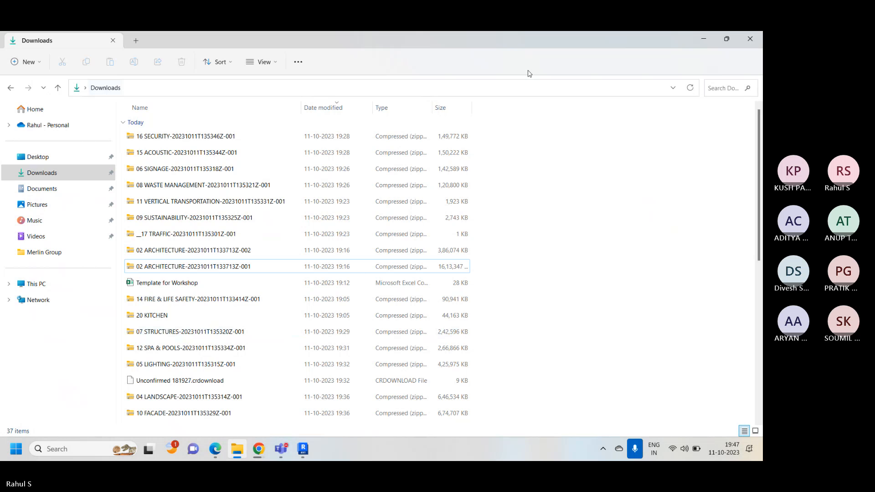
pyautogui.hotkey('alt', 'Tab')
pyautogui.click(302, 41)
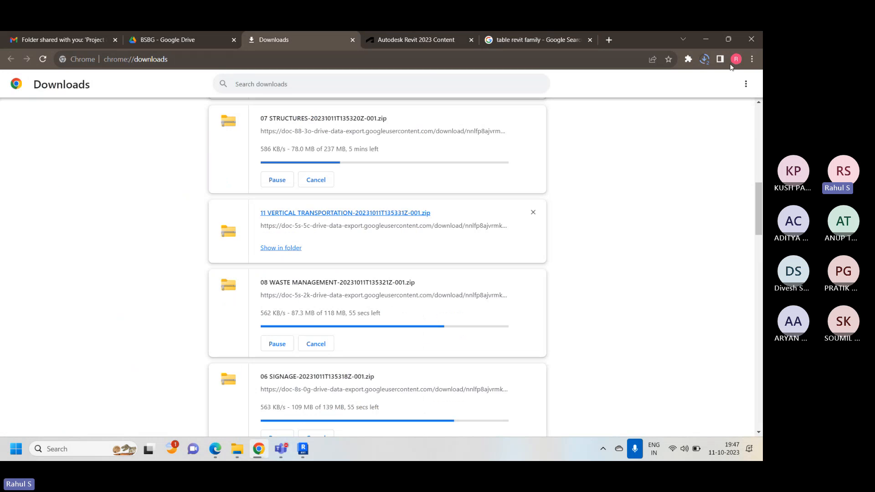
pyautogui.scroll(10, 237, 174)
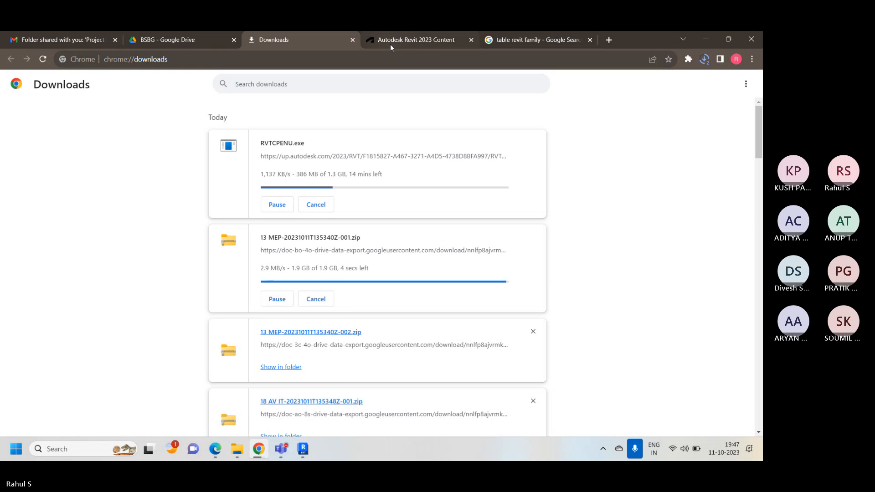
pyautogui.click(427, 41)
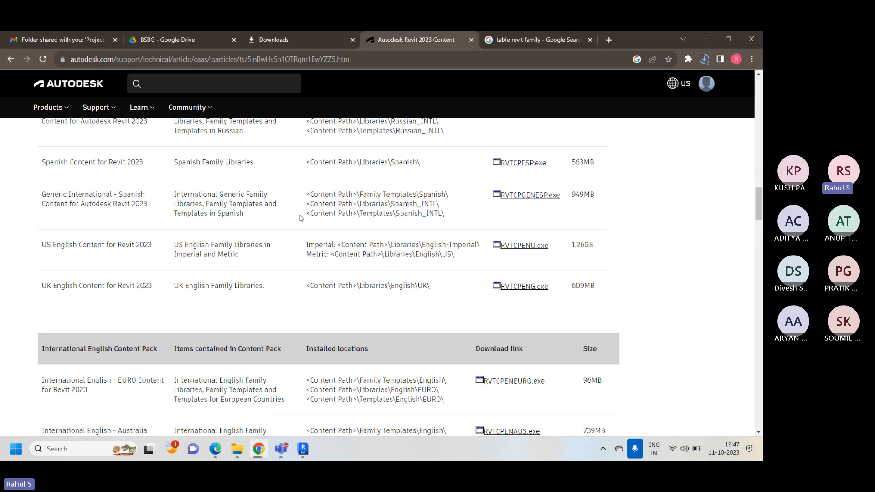
pyautogui.scroll(4, 296, 219)
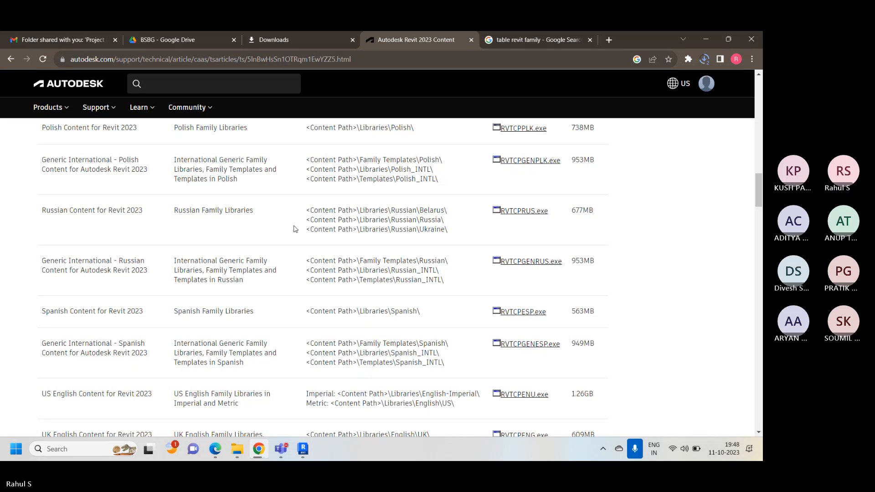
# Switch back to Revit, close Project1 without saving its changes, and open the Sample Architecture Project from the recent files.
pyautogui.click(308, 452)
pyautogui.moveTo(409, 314); pyautogui.dragTo(455, 352, button='middle')
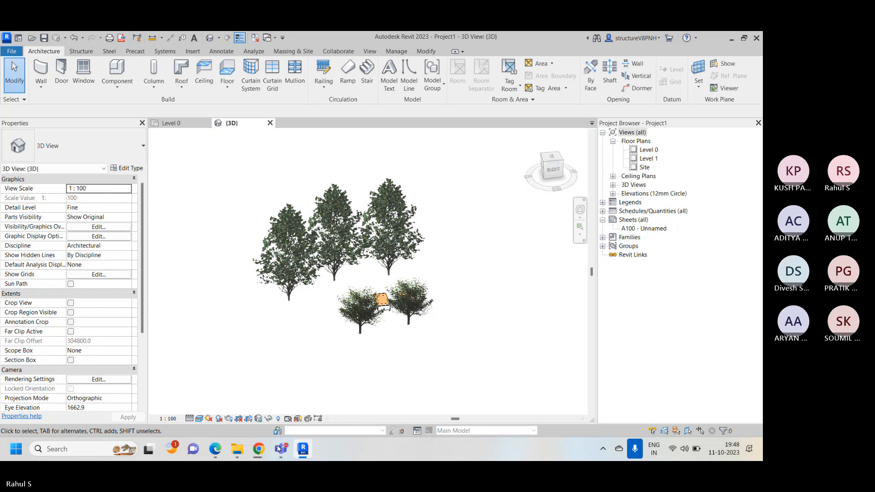
pyautogui.moveTo(260, 448)
pyautogui.click(270, 123)
pyautogui.click(206, 123)
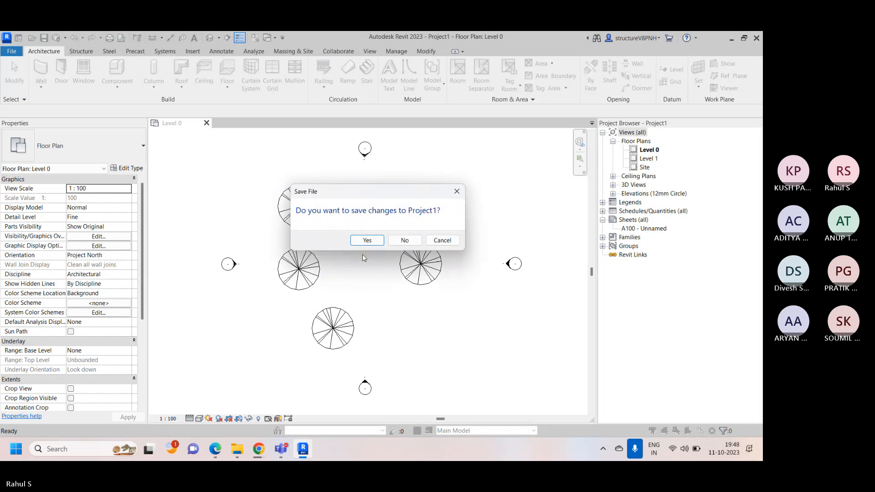
pyautogui.click(406, 240)
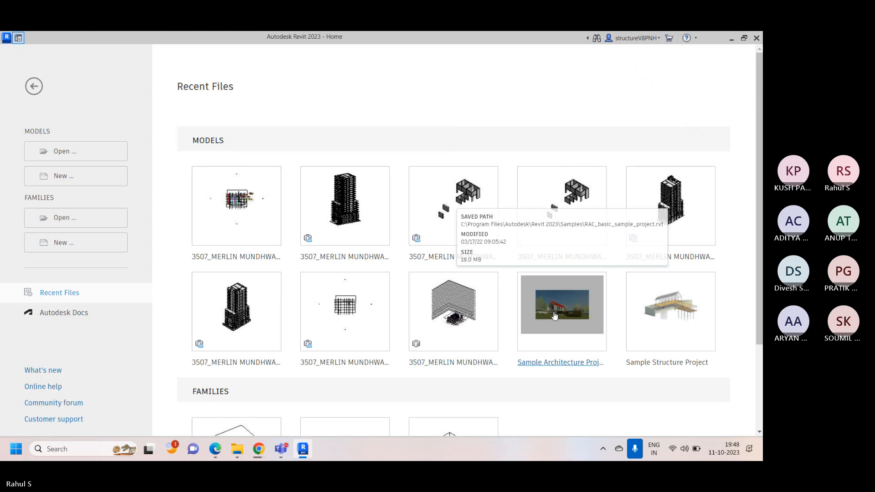
pyautogui.click(561, 310)
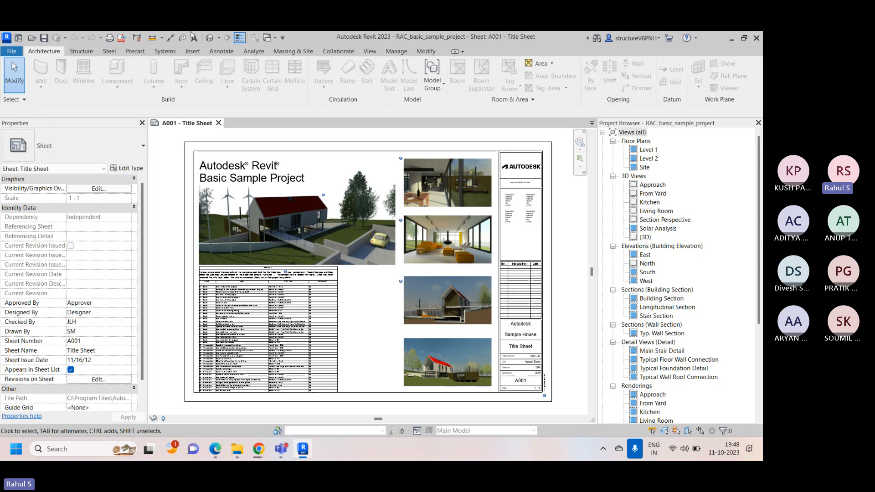
# Open the default 3D view of the sample house, followed by the Approach perspective view.
pyautogui.click(209, 37)
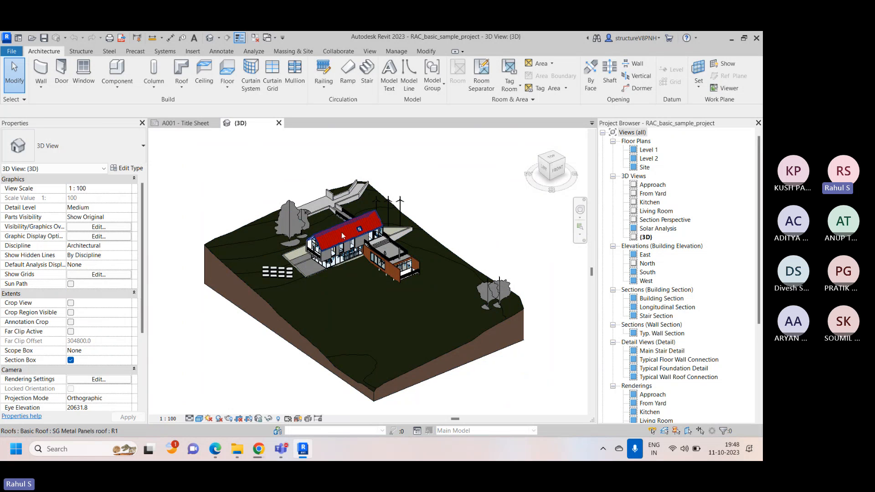
pyautogui.scroll(-3, 643, 247)
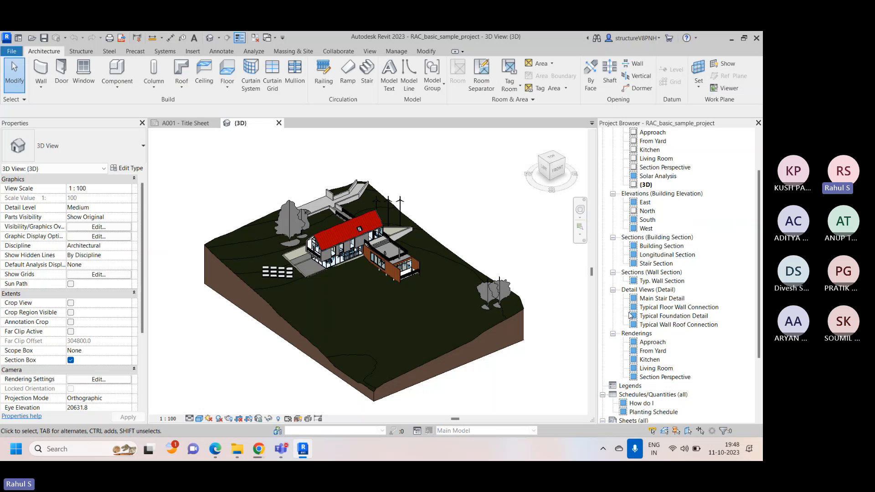
pyautogui.scroll(1, 640, 179)
pyautogui.doubleClick(652, 158)
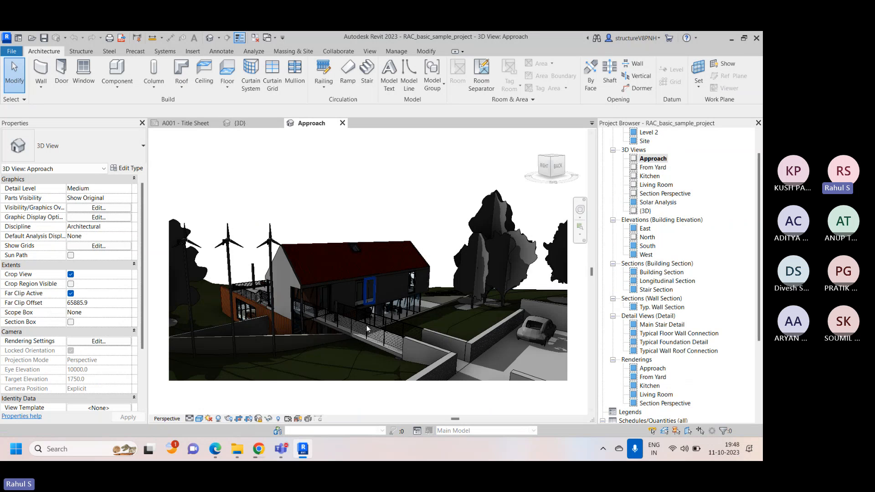
# Return to the default 3D view and hide the grass topography surrounding the house.
pyautogui.click(252, 127)
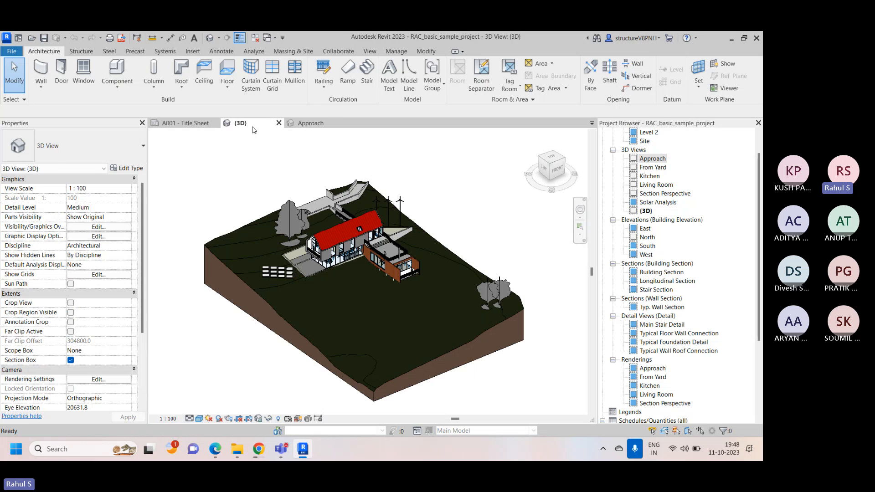
pyautogui.click(420, 363)
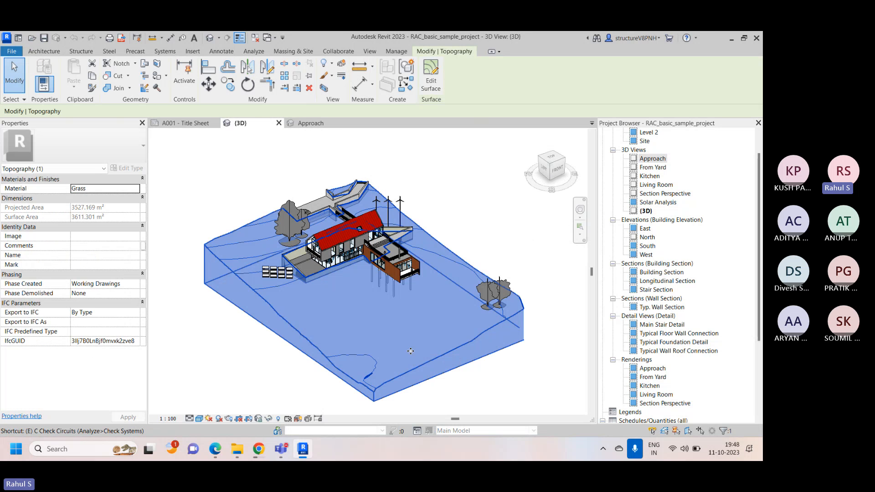
pyautogui.press('h')
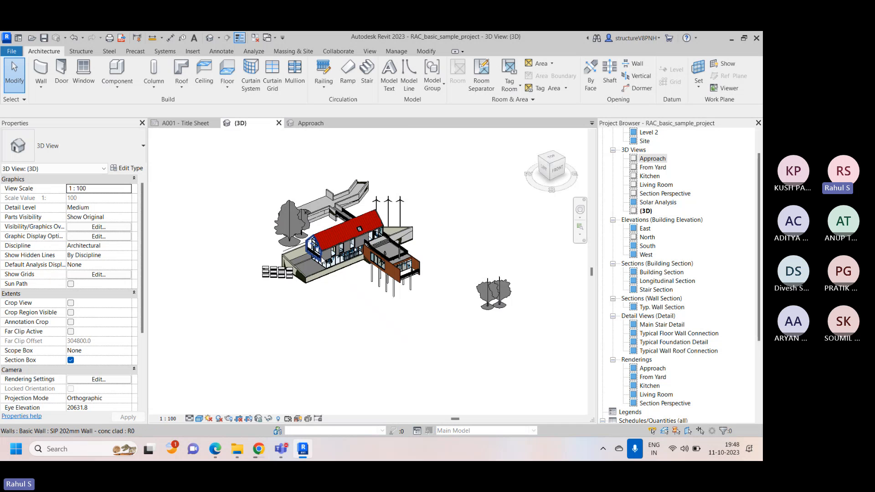
# Examine the house exterior in 3D, including the panel arrays, roof terrace railings, timber-clad walls and glazed curtain wall doors.
pyautogui.scroll(5, 322, 262)
pyautogui.scroll(2, 373, 291)
pyautogui.scroll(-2, 373, 291)
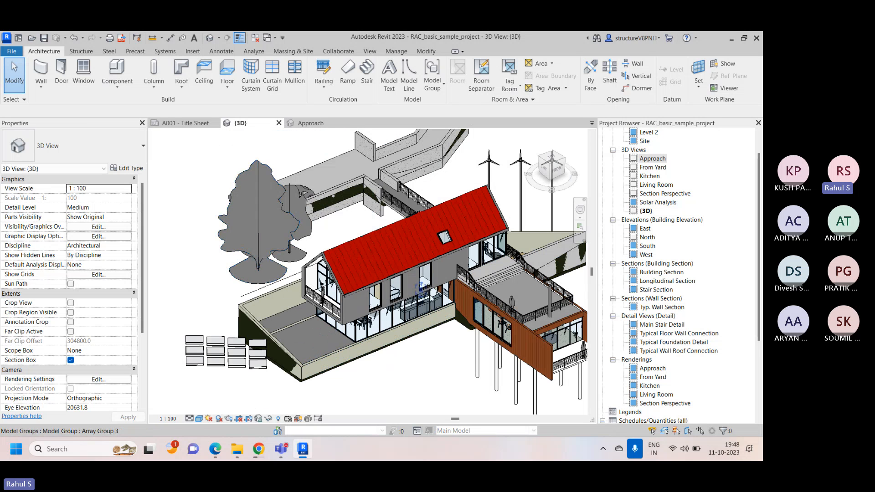
pyautogui.moveTo(401, 390); pyautogui.dragTo(285, 328, button='middle')
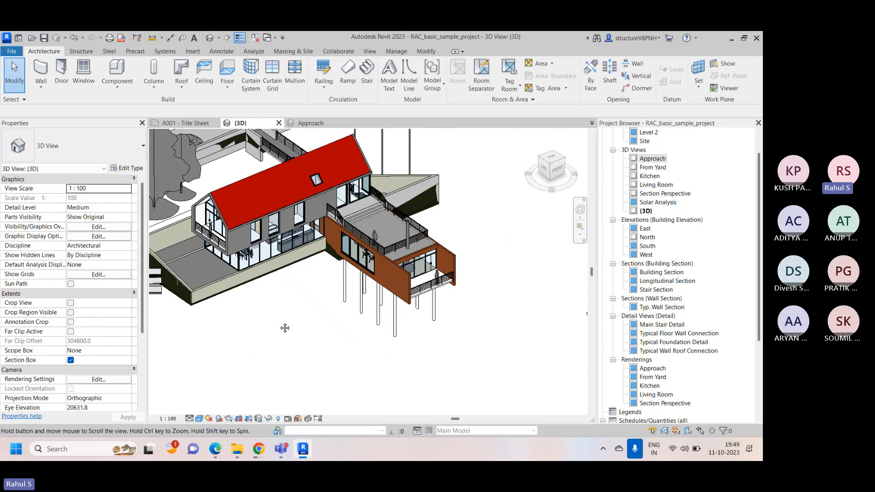
pyautogui.scroll(-2, 285, 328)
pyautogui.scroll(4, 269, 323)
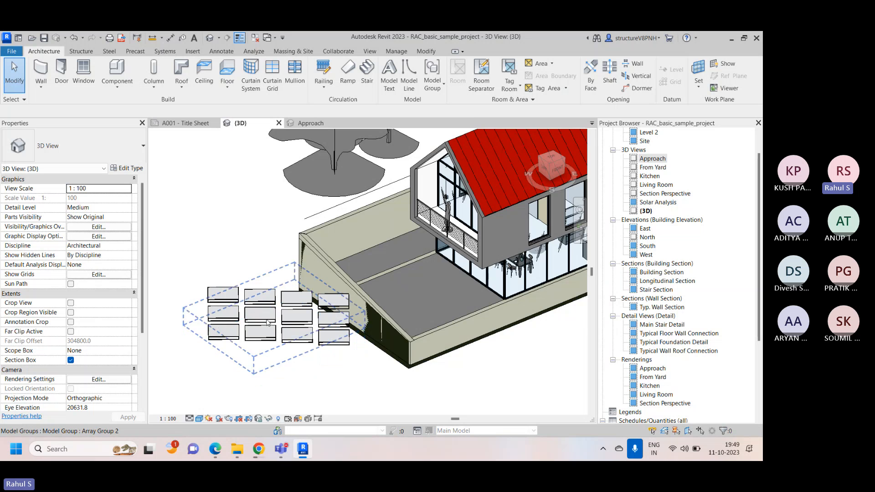
pyautogui.scroll(-3, 268, 323)
pyautogui.scroll(4, 428, 257)
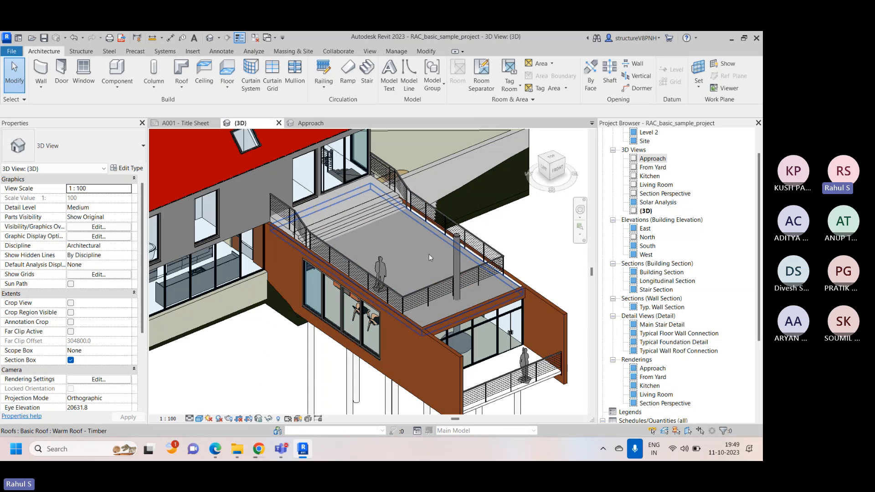
pyautogui.scroll(3, 428, 253)
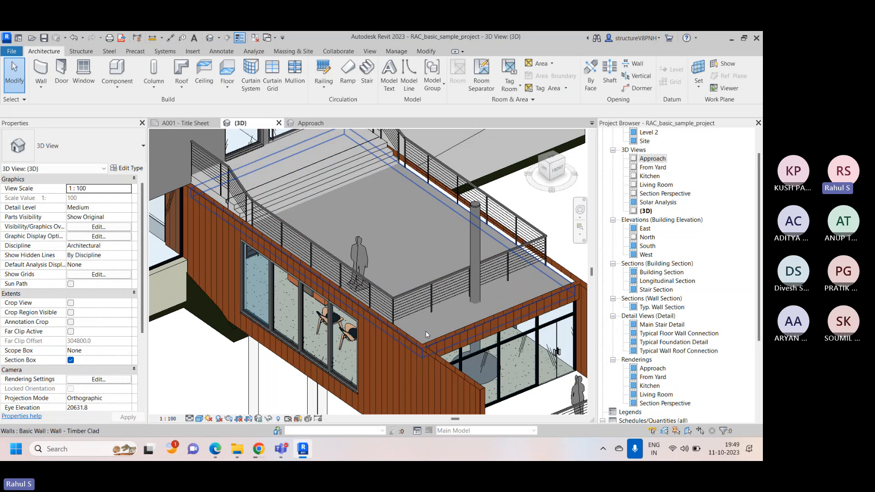
pyautogui.scroll(-3, 421, 294)
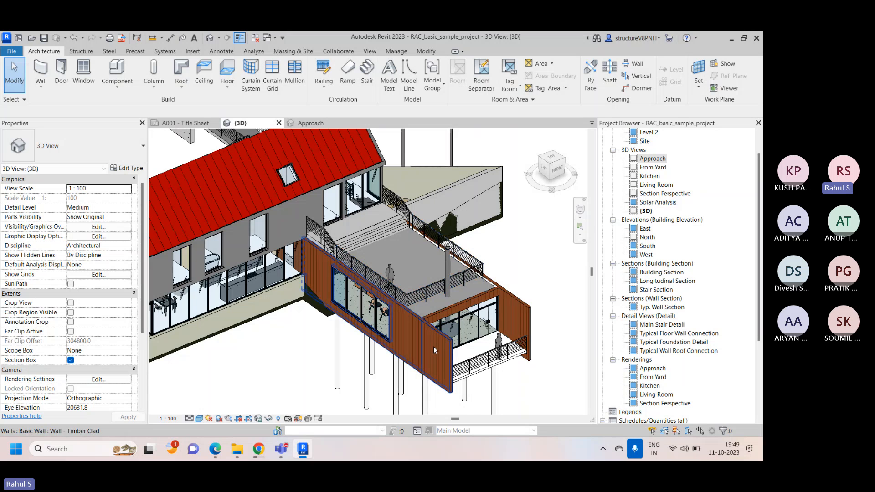
pyautogui.scroll(4, 433, 346)
pyautogui.scroll(2, 470, 320)
pyautogui.scroll(-3, 454, 308)
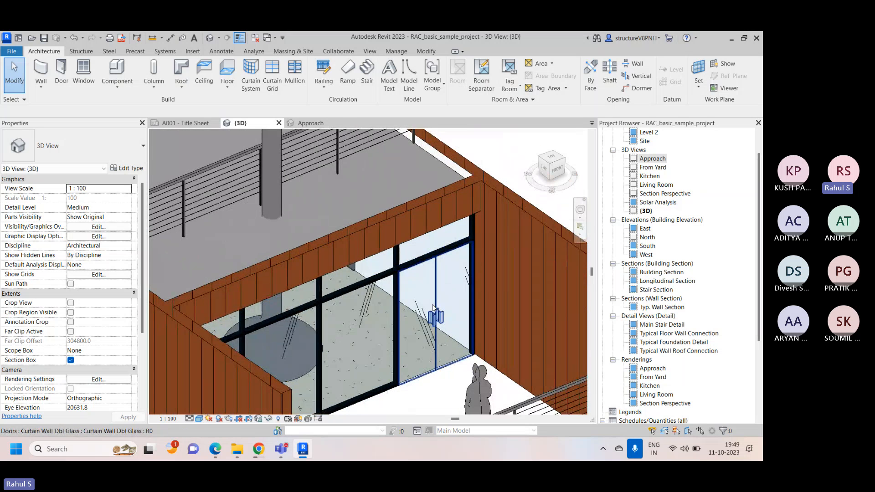
pyautogui.scroll(-3, 453, 308)
pyautogui.scroll(2, 247, 314)
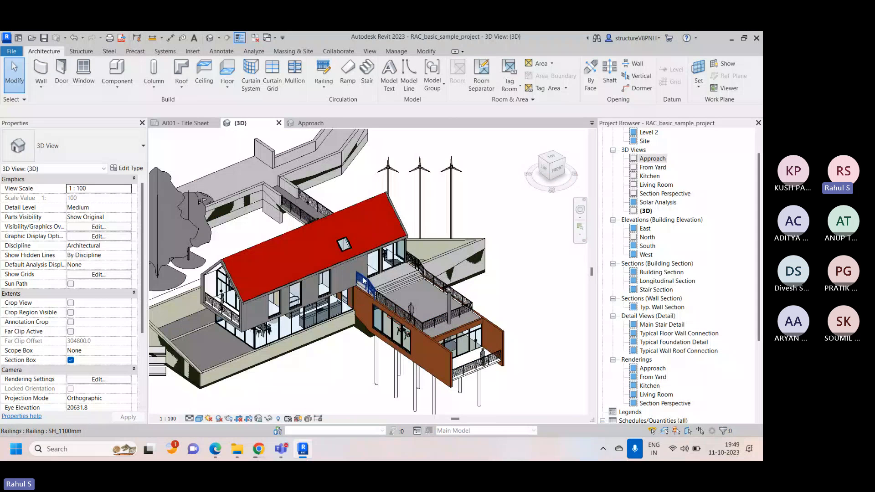
# Inspect the properties of an upper-floor single window, deselect it, and fit the whole model in the 3D view.
pyautogui.scroll(3, 247, 314)
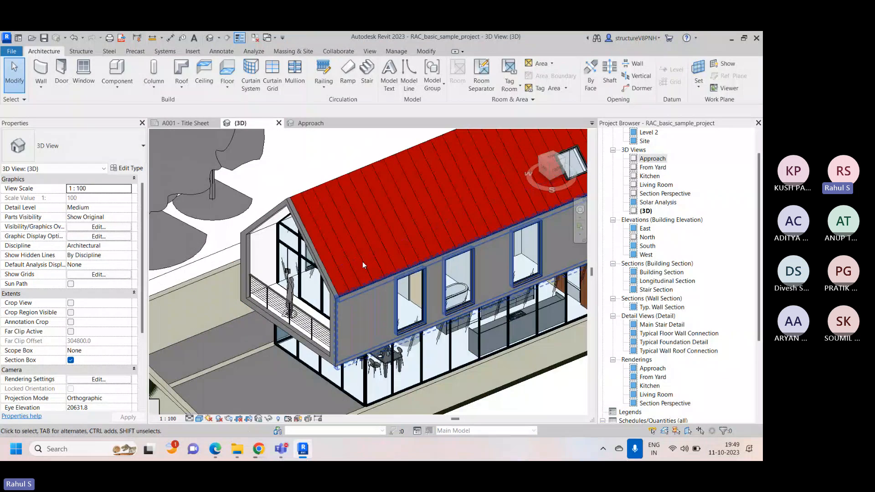
pyautogui.click(396, 285)
pyautogui.scroll(-3, 303, 286)
pyautogui.moveTo(381, 340); pyautogui.dragTo(352, 316, button='middle')
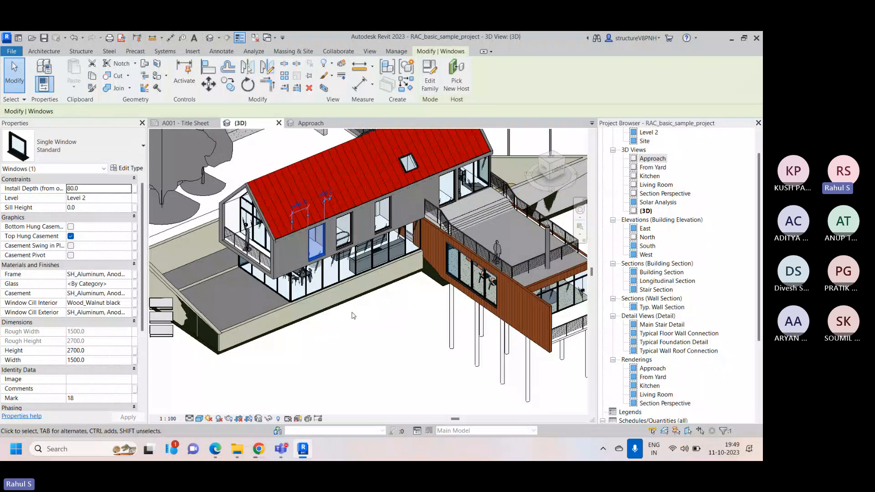
pyautogui.click(352, 316)
pyautogui.scroll(-4, 353, 315)
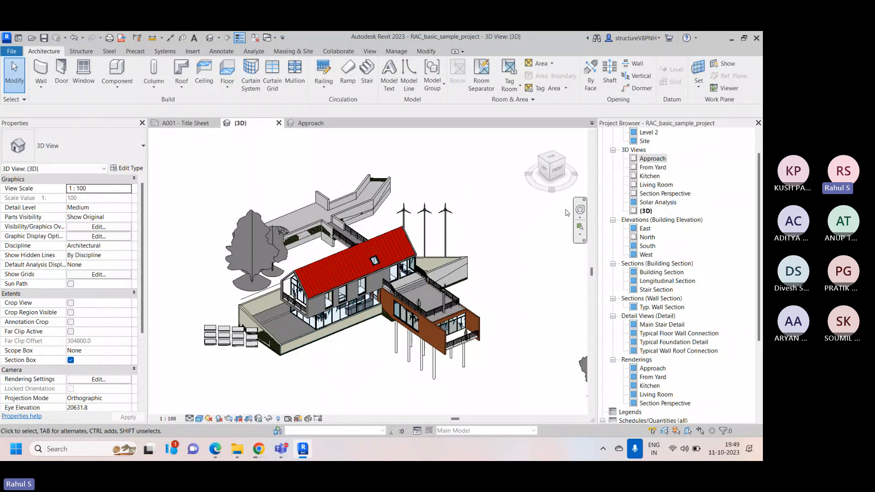
pyautogui.rightClick(489, 161)
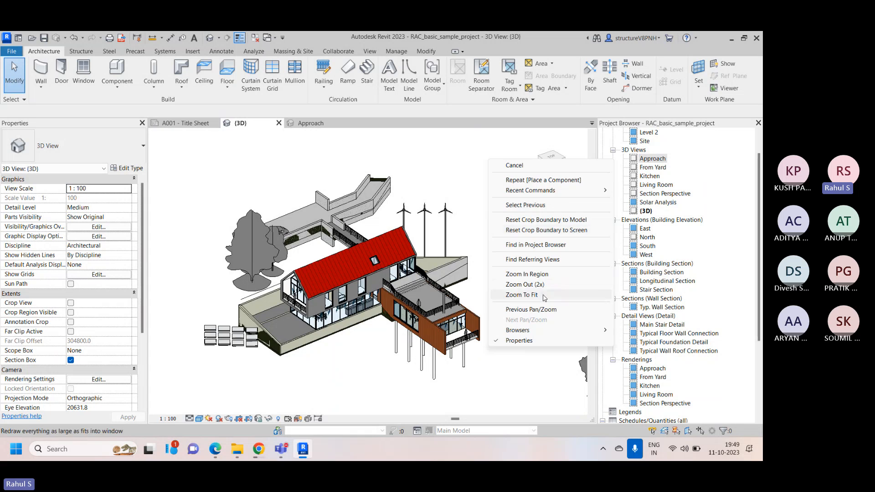
pyautogui.click(521, 294)
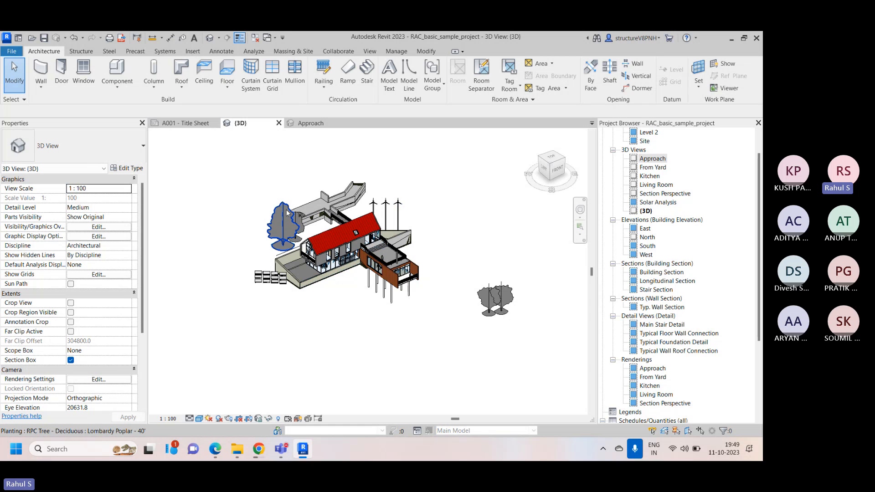
# Review the Approach, From Yard, Kitchen and Living Room perspective views one after another.
pyautogui.doubleClick(651, 159)
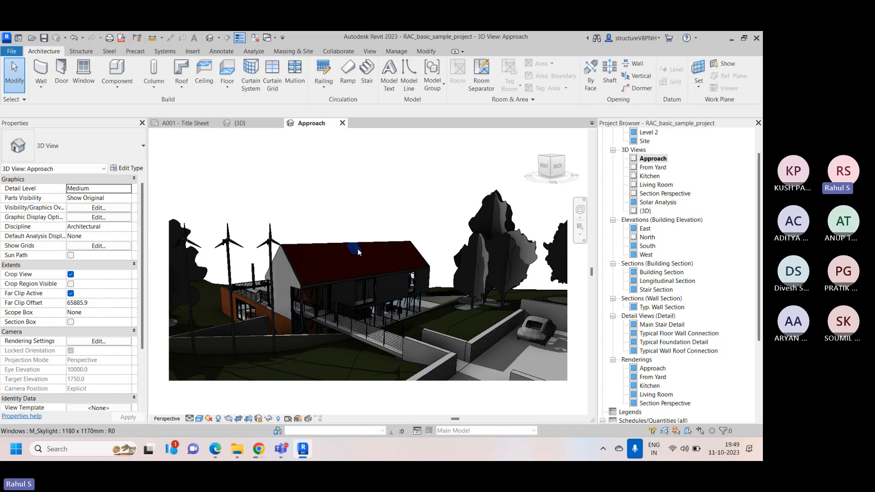
pyautogui.doubleClick(653, 167)
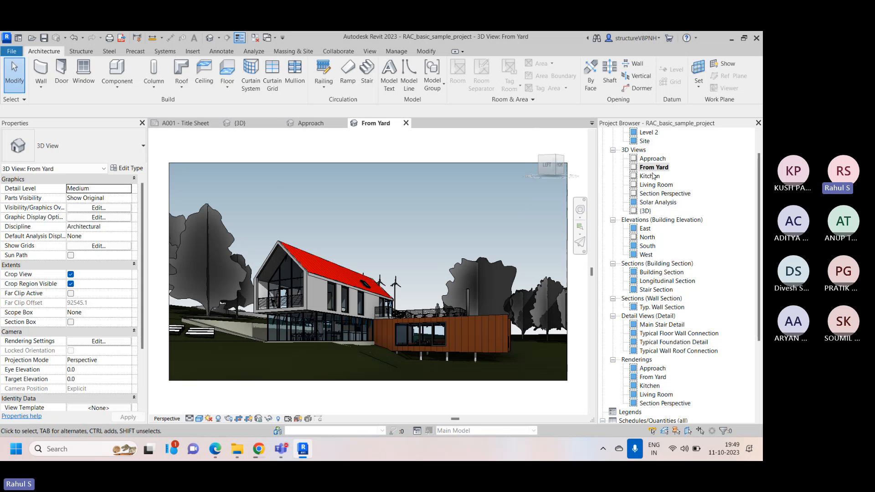
pyautogui.doubleClick(651, 176)
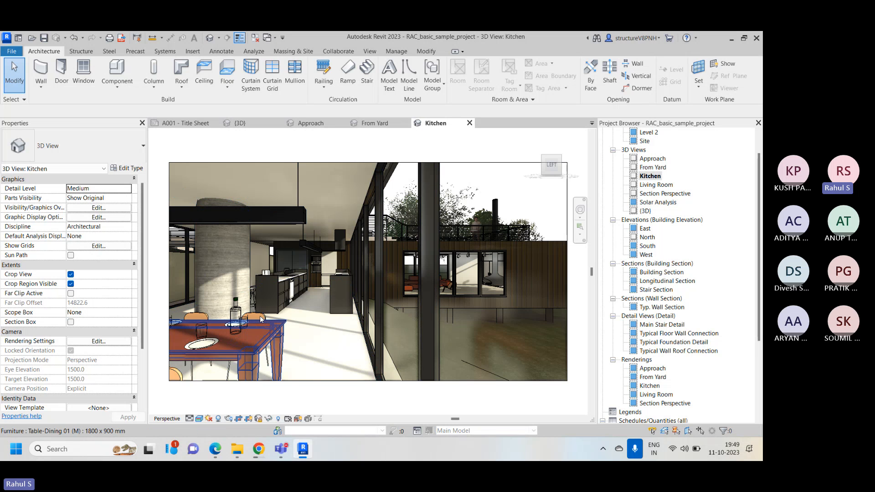
pyautogui.click(653, 185)
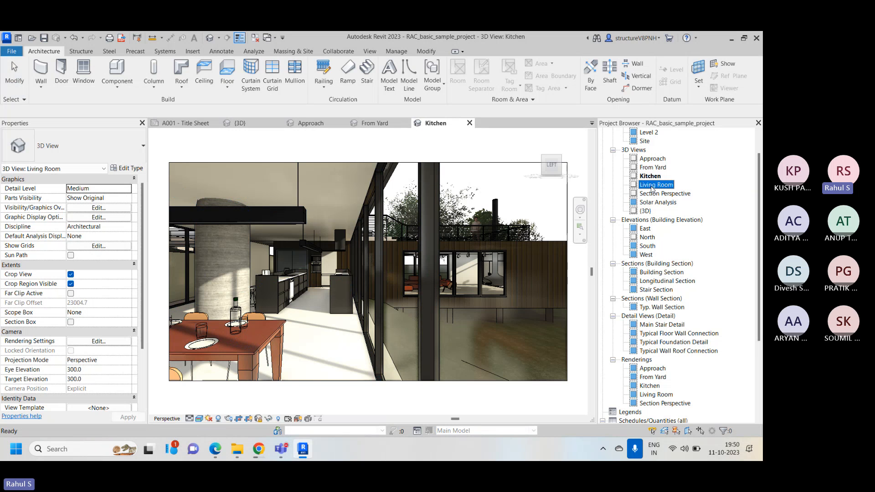
pyautogui.doubleClick(652, 187)
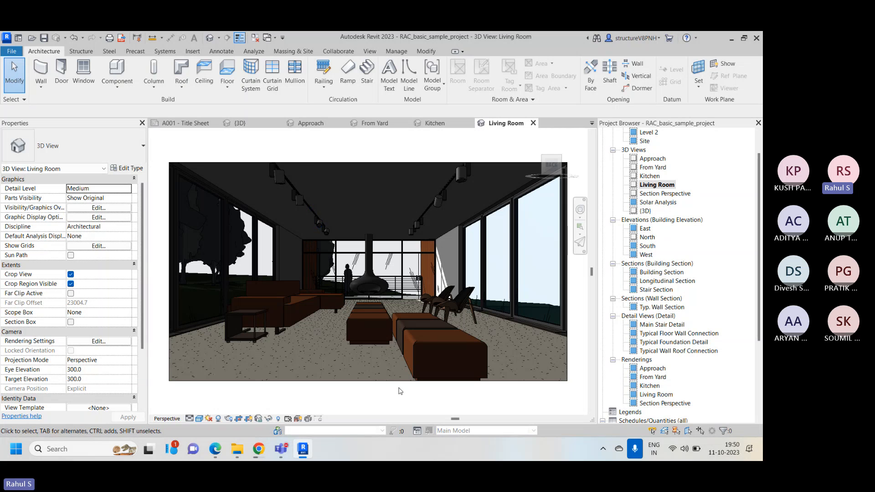
# Switch to Teams, admit the guest waiting in the lobby, and minimize the meeting window.
pyautogui.click(281, 448)
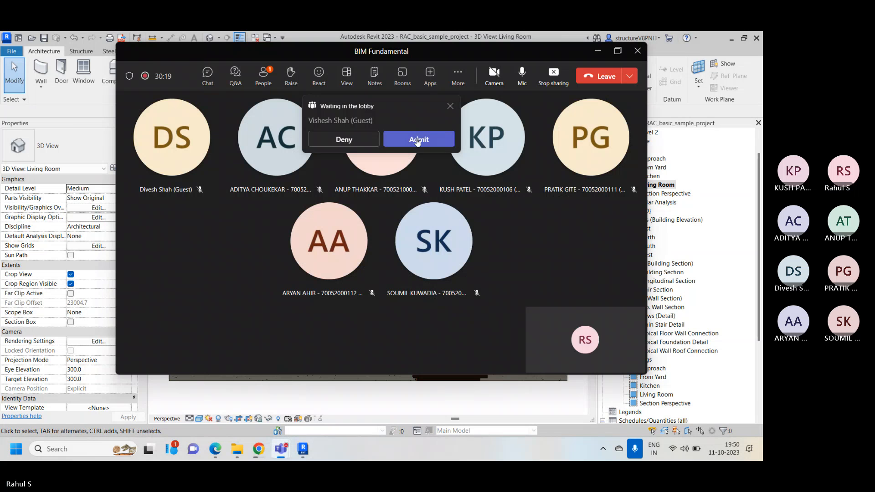
pyautogui.click(417, 139)
pyautogui.click(598, 51)
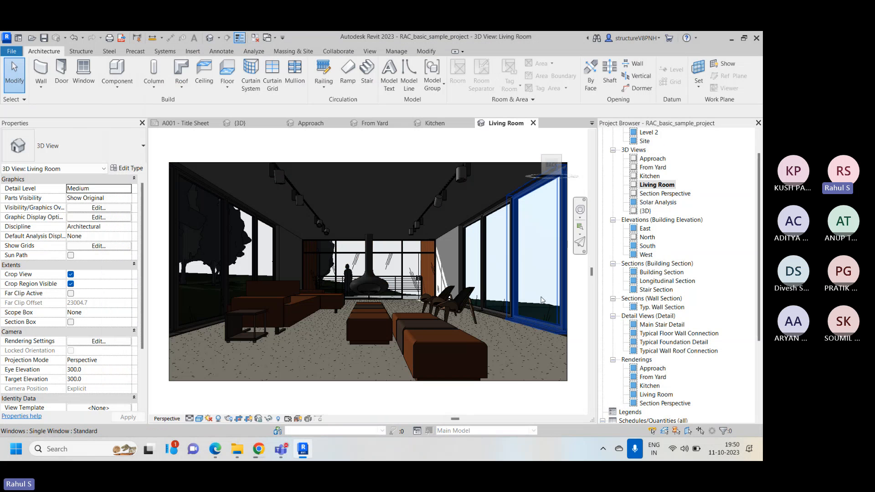
# Back in Revit, review the Section Perspective view and open the Level 1 floor plan with its room legend.
pyautogui.click(667, 194)
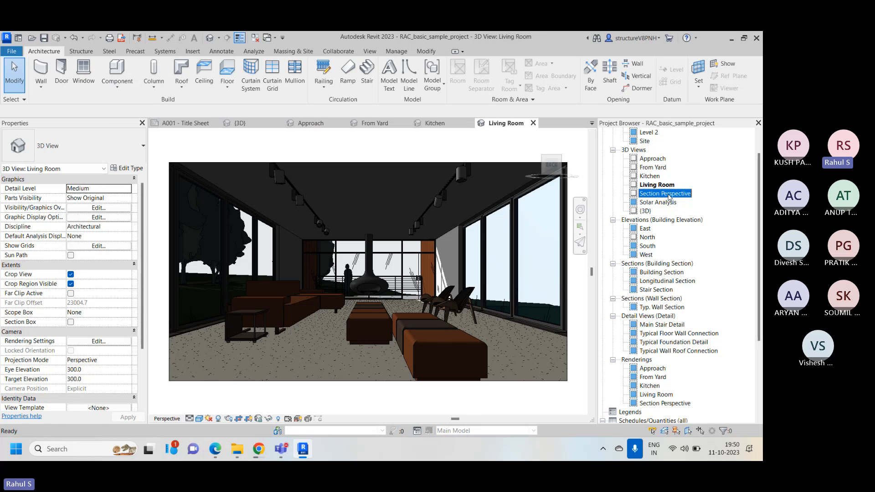
pyautogui.doubleClick(667, 193)
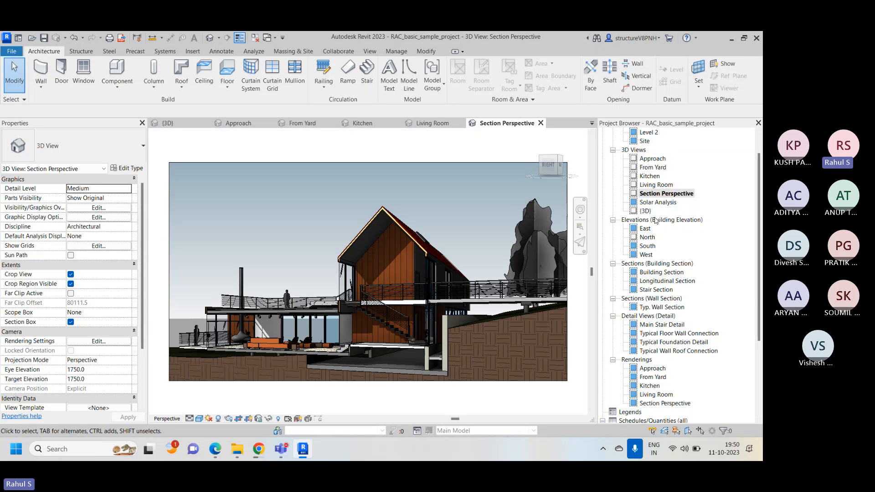
pyautogui.scroll(1, 655, 219)
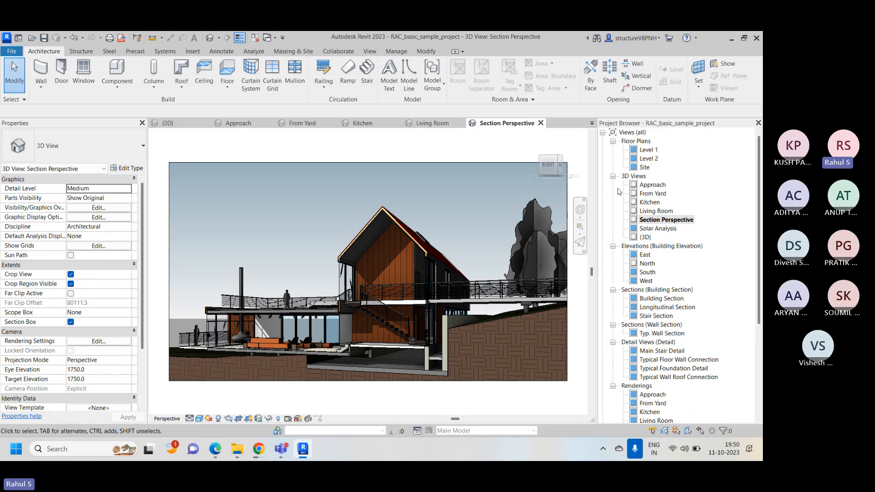
pyautogui.doubleClick(647, 150)
pyautogui.scroll(3, 342, 246)
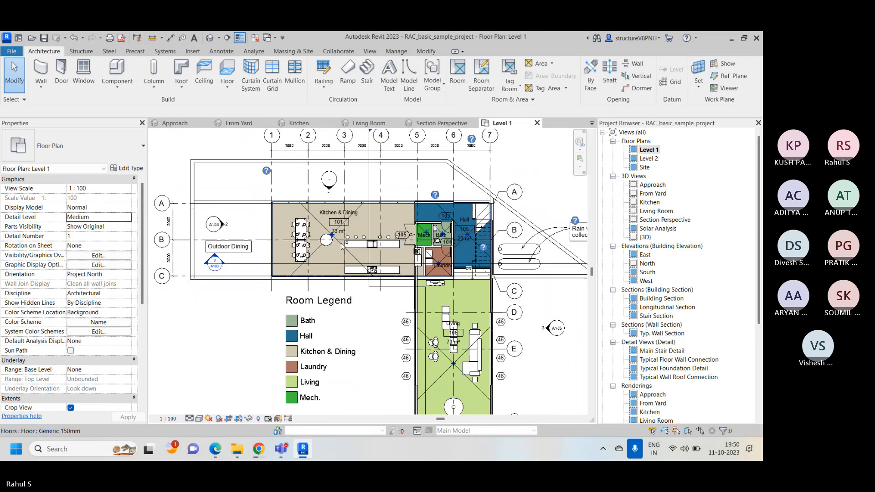
pyautogui.scroll(-3, 391, 241)
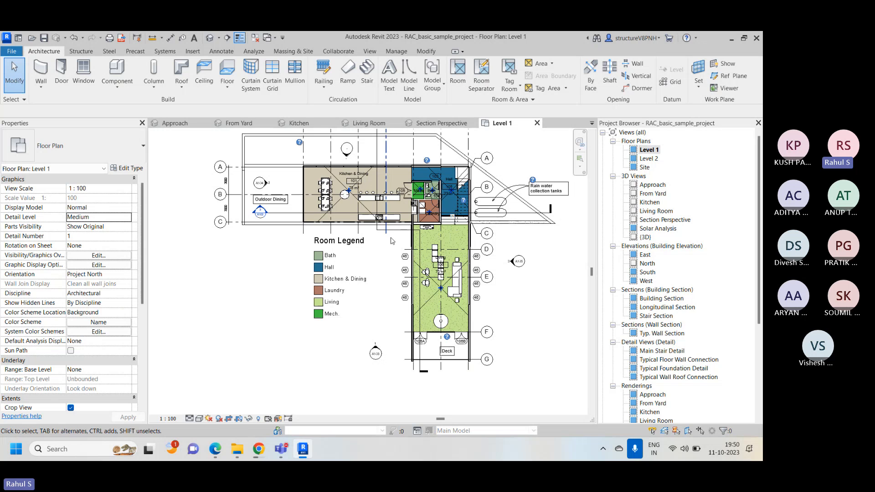
pyautogui.moveTo(514, 316); pyautogui.dragTo(501, 338, button='middle')
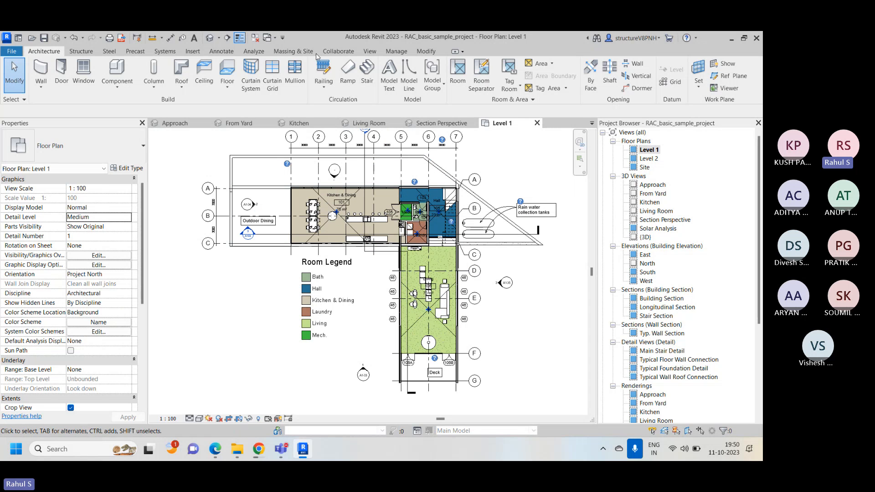
pyautogui.click(219, 38)
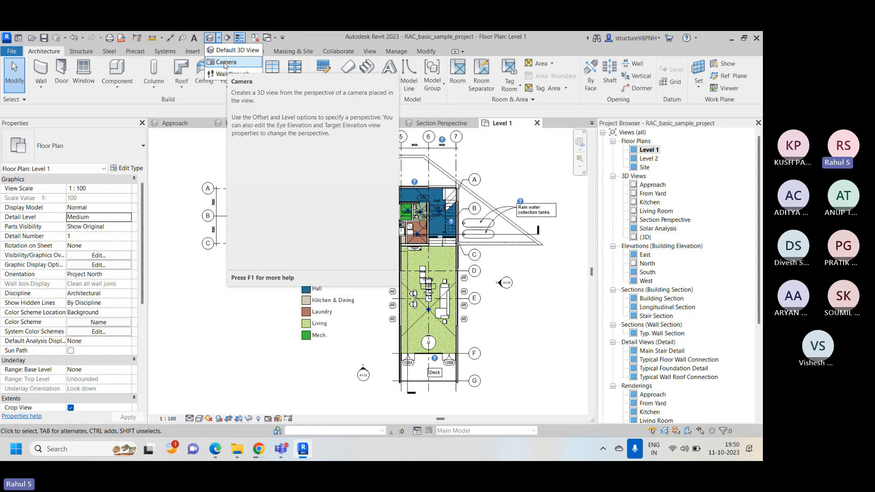
pyautogui.click(370, 52)
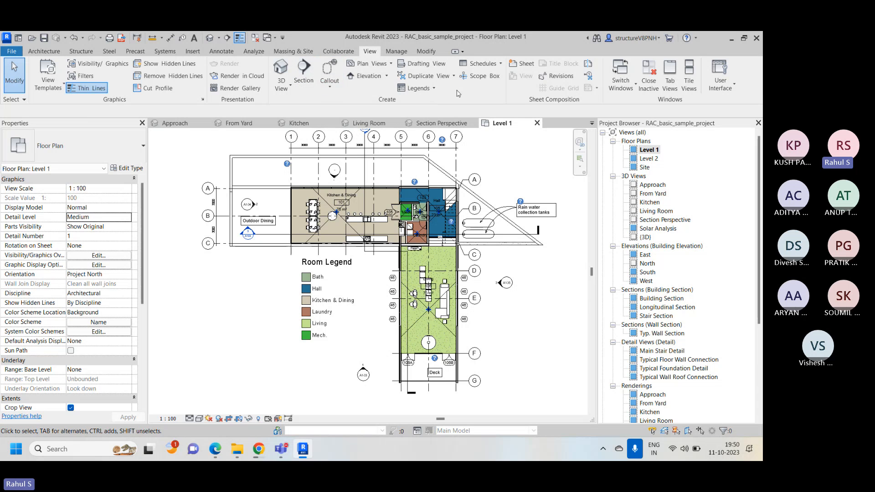
pyautogui.click(290, 89)
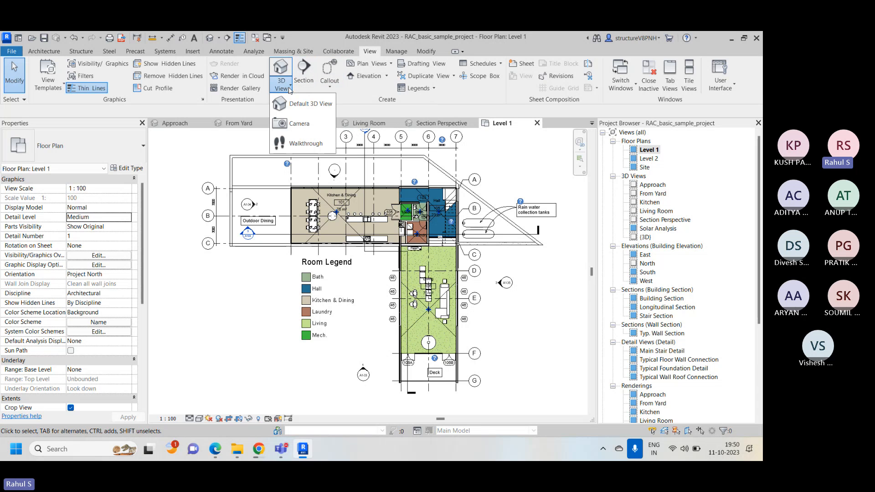
pyautogui.click(299, 125)
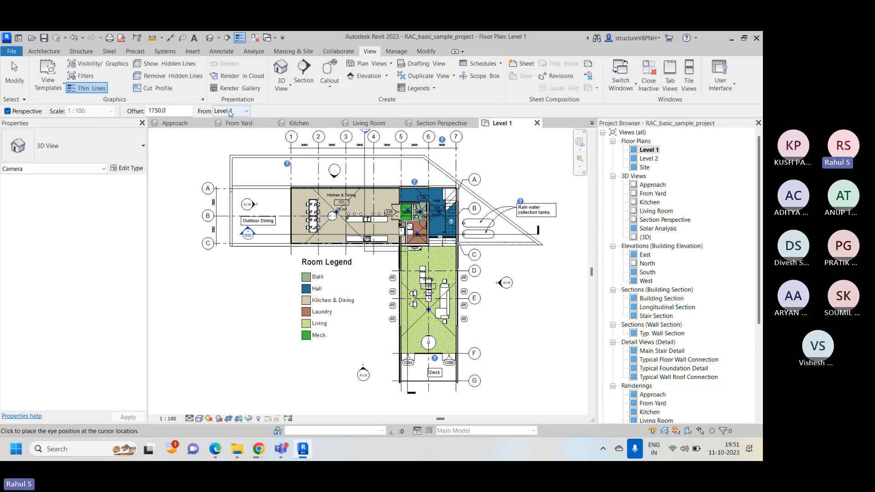
# Open the North elevation to examine the building's level names and heights, and return to the Level 1 floor plan.
pyautogui.scroll(-2, 654, 212)
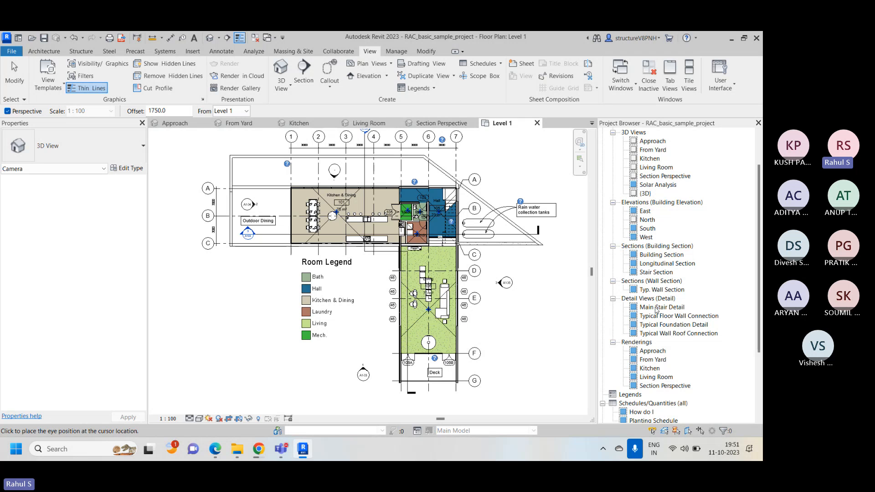
pyautogui.doubleClick(647, 220)
pyautogui.scroll(5, 369, 341)
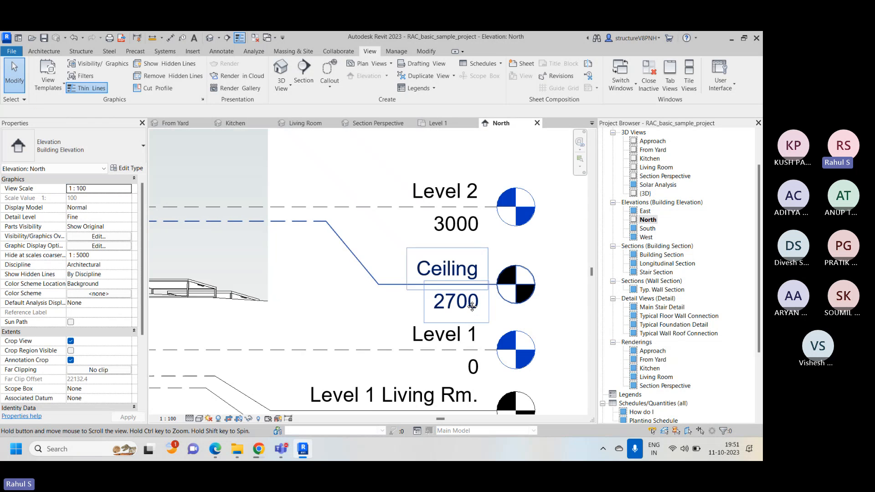
pyautogui.scroll(-3, 369, 342)
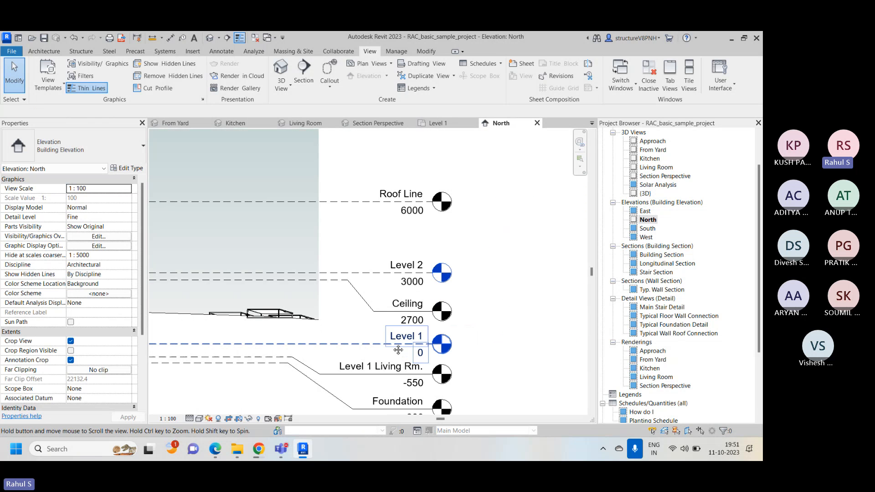
pyautogui.scroll(2, 474, 296)
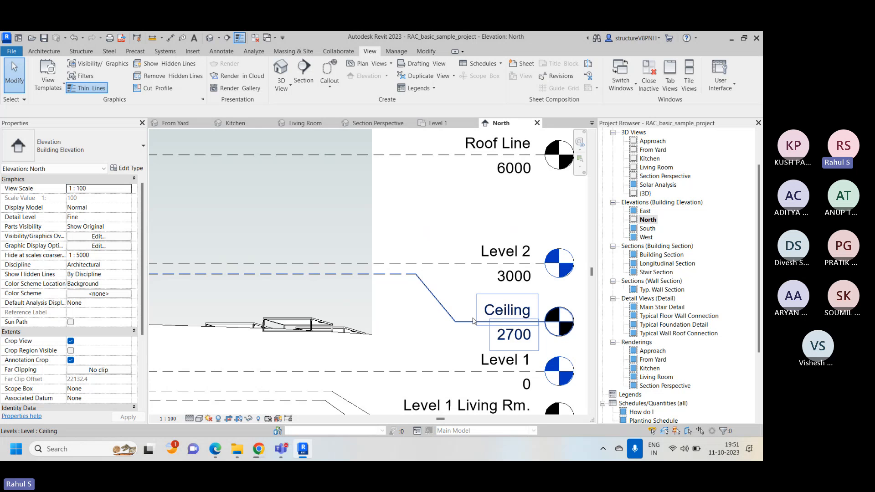
pyautogui.scroll(-3, 469, 224)
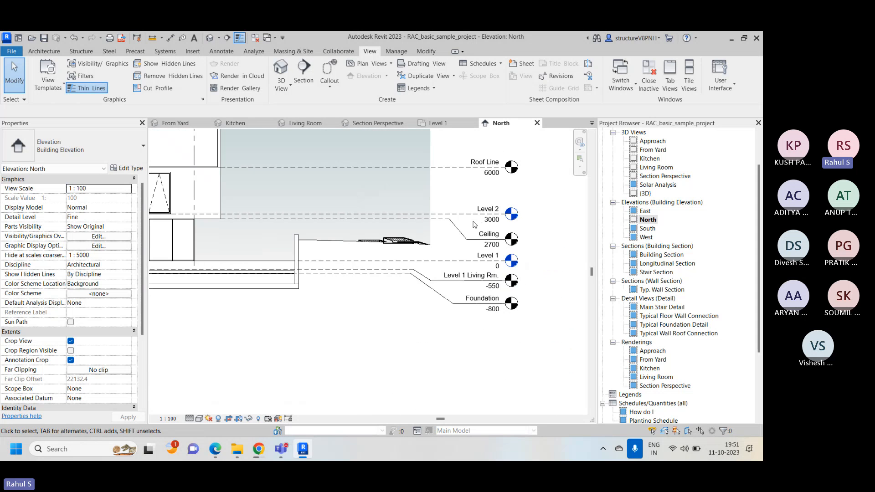
pyautogui.scroll(-3, 474, 224)
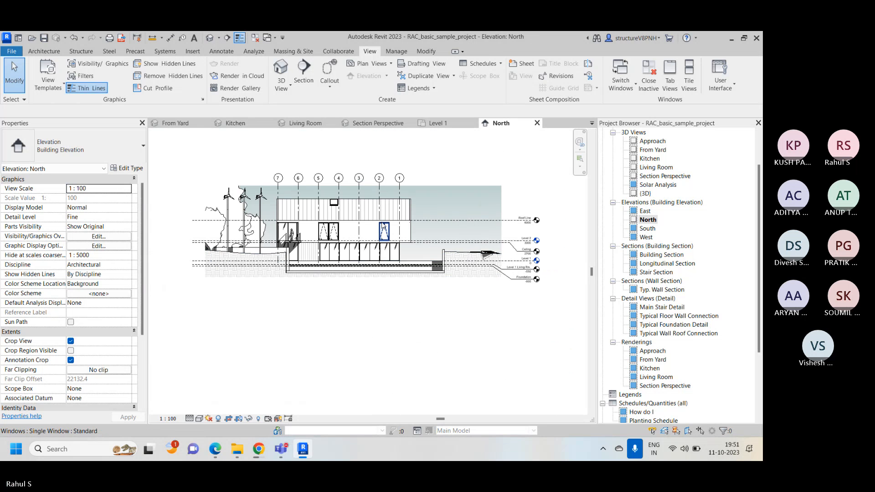
pyautogui.click(442, 124)
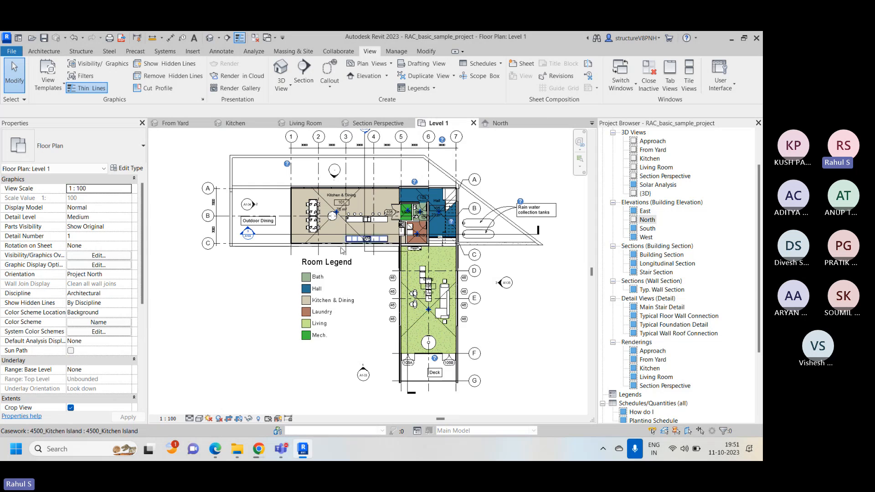
pyautogui.scroll(-1, 338, 269)
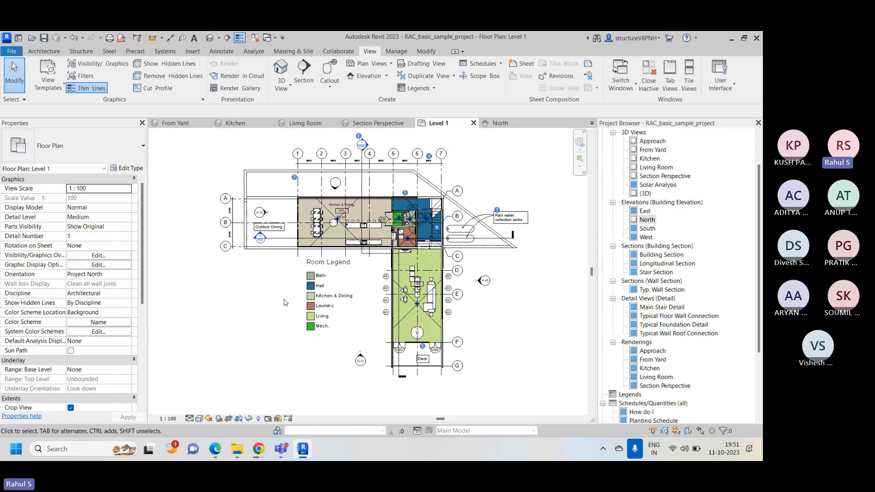
pyautogui.click(282, 85)
pyautogui.click(296, 126)
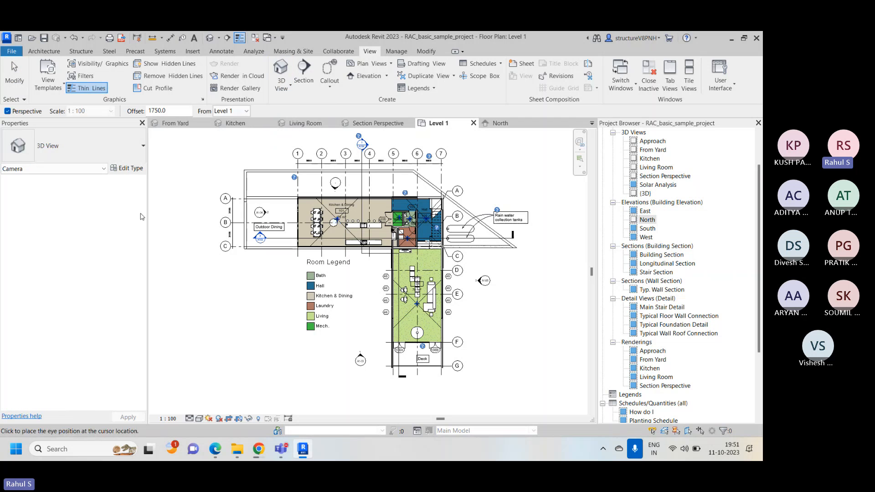
pyautogui.click(246, 111)
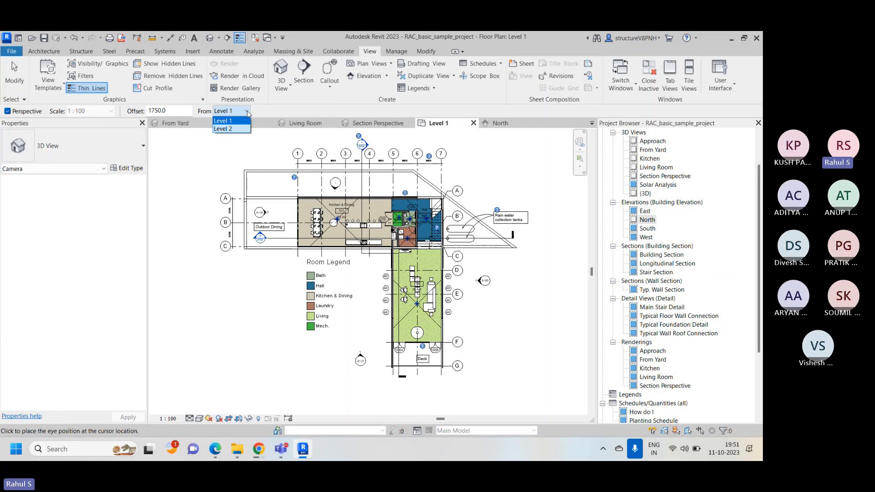
pyautogui.click(236, 131)
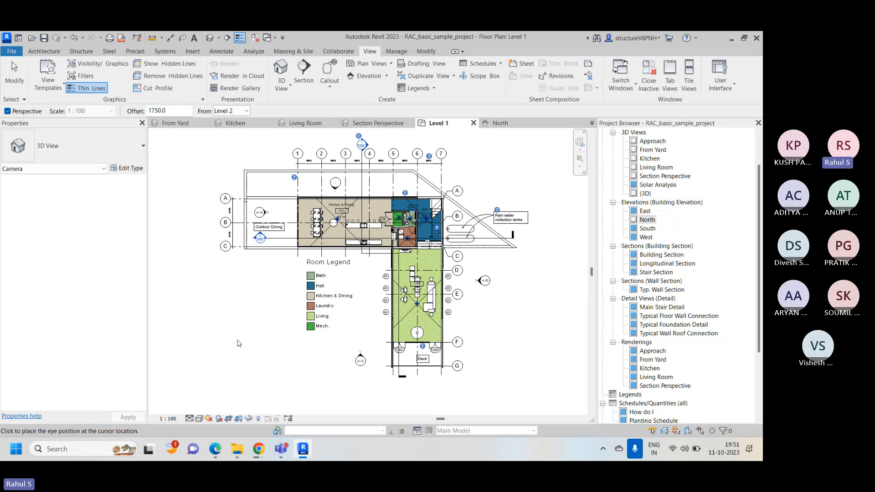
pyautogui.scroll(-2, 238, 345)
pyautogui.scroll(3, 291, 332)
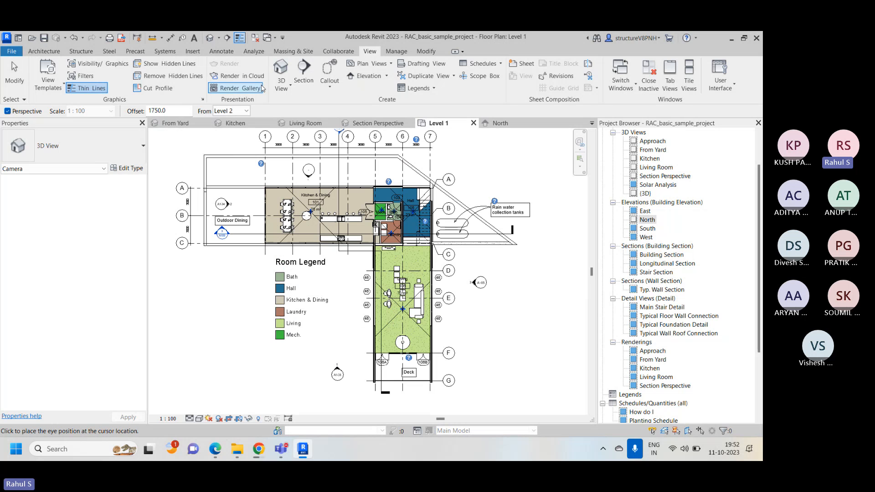
# Place a perspective camera from Level 1, with its eye southwest of the house and its target just beyond the northeast corner.
pyautogui.click(282, 84)
pyautogui.click(301, 121)
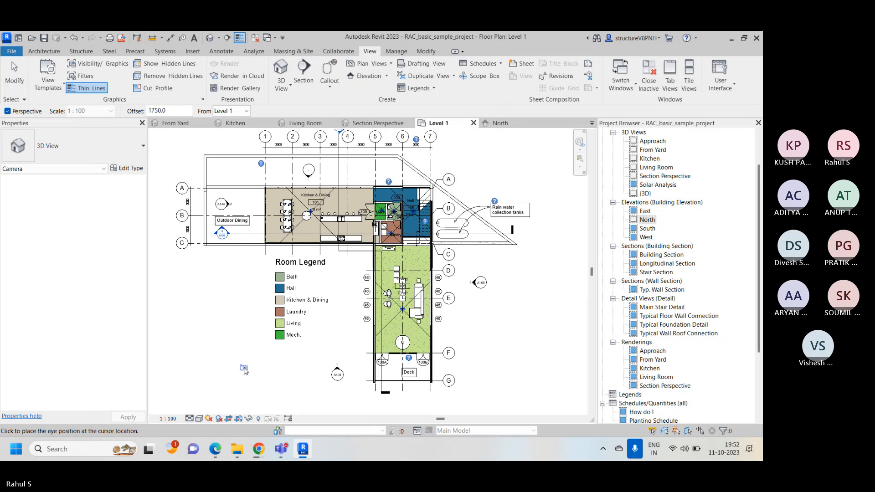
pyautogui.click(240, 368)
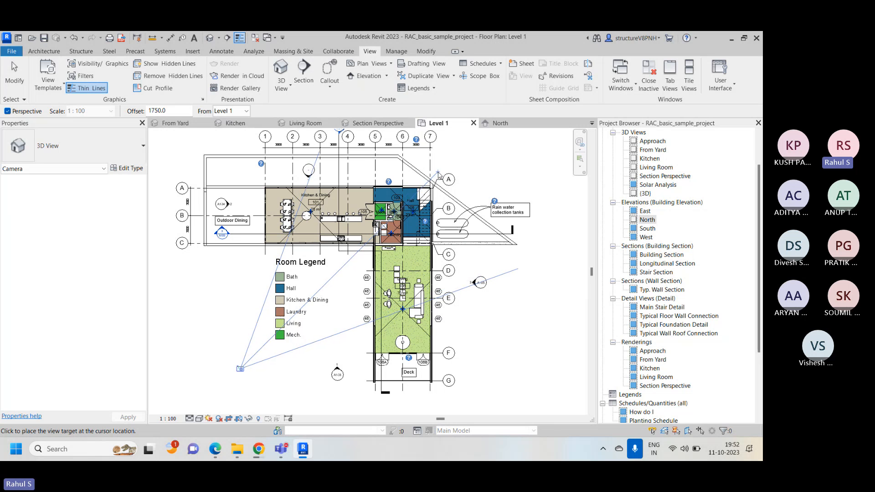
pyautogui.click(438, 173)
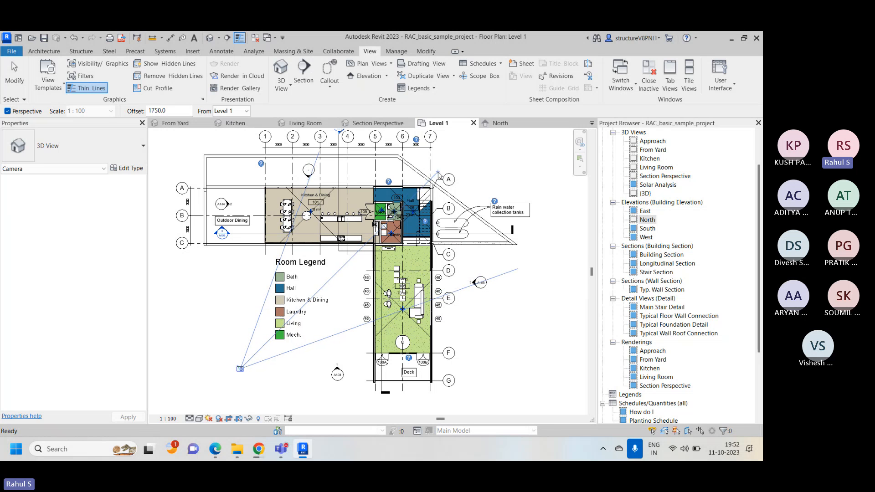
pyautogui.moveTo(387, 253); pyautogui.dragTo(329, 229, button='middle')
# Set the new camera view's detail level to Fine and switch its visual style to a coloured surface display.
pyautogui.click(190, 418)
pyautogui.click(196, 409)
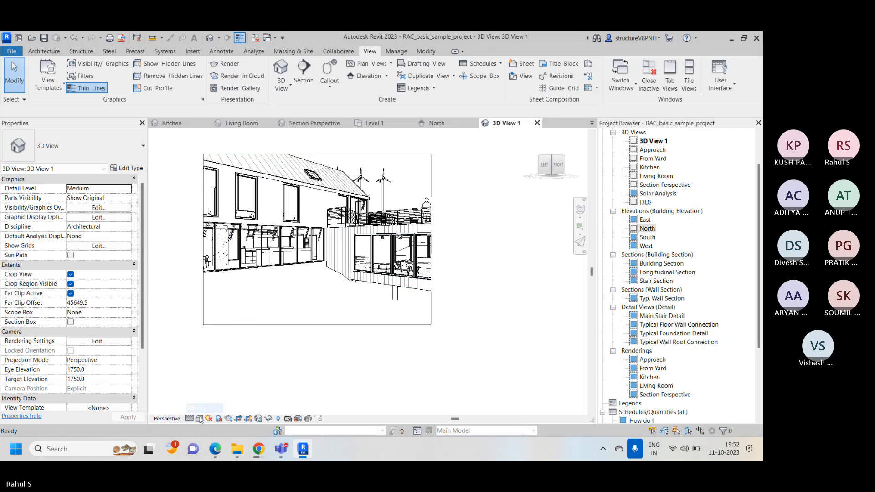
pyautogui.click(199, 418)
pyautogui.click(214, 397)
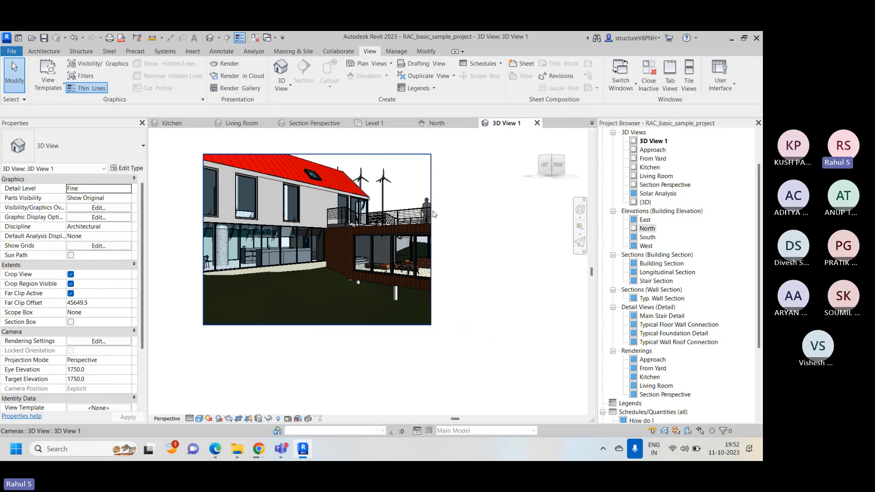
# Widen the camera view's crop region toward the terrace and tree, extend its lower edge, and fit the view.
pyautogui.click(431, 244)
pyautogui.moveTo(431, 241); pyautogui.dragTo(512, 248)
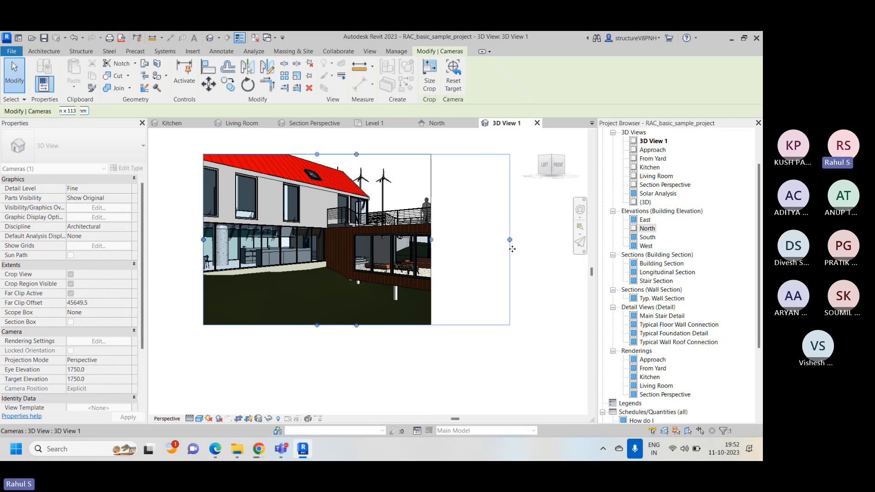
pyautogui.moveTo(357, 329); pyautogui.dragTo(359, 343)
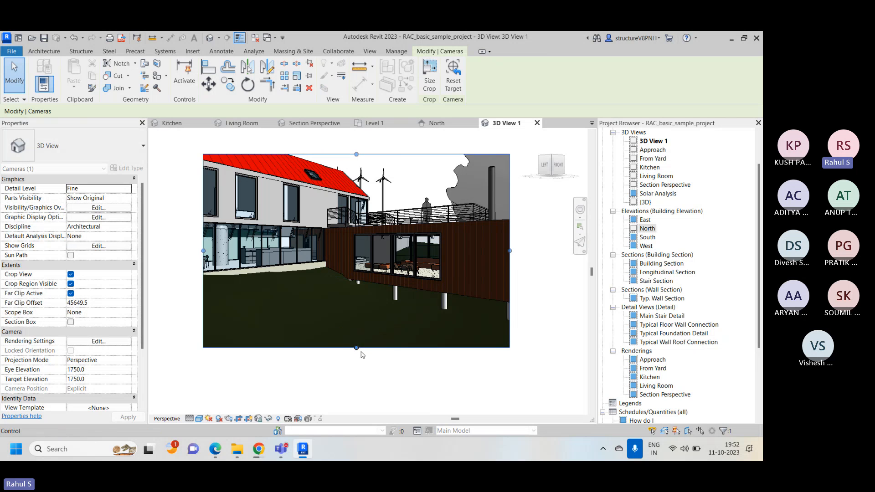
pyautogui.rightClick(516, 371)
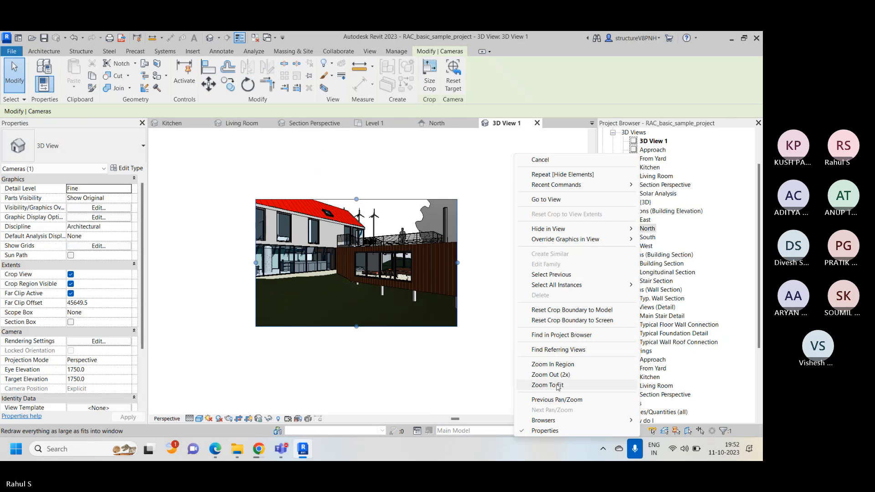
pyautogui.click(550, 385)
pyautogui.scroll(-2, 331, 229)
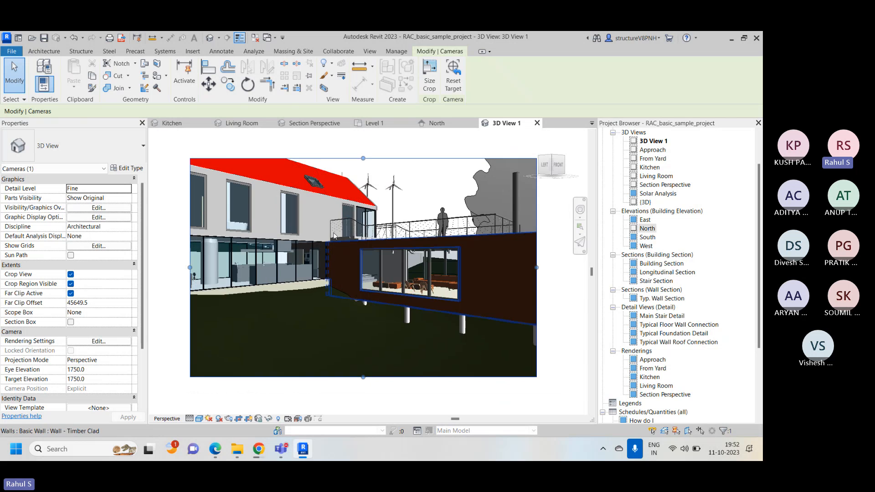
# Raise the upper crop edge above the red roof, pull the lower edge up to trim the ground, and refit the view.
pyautogui.scroll(-2, 369, 214)
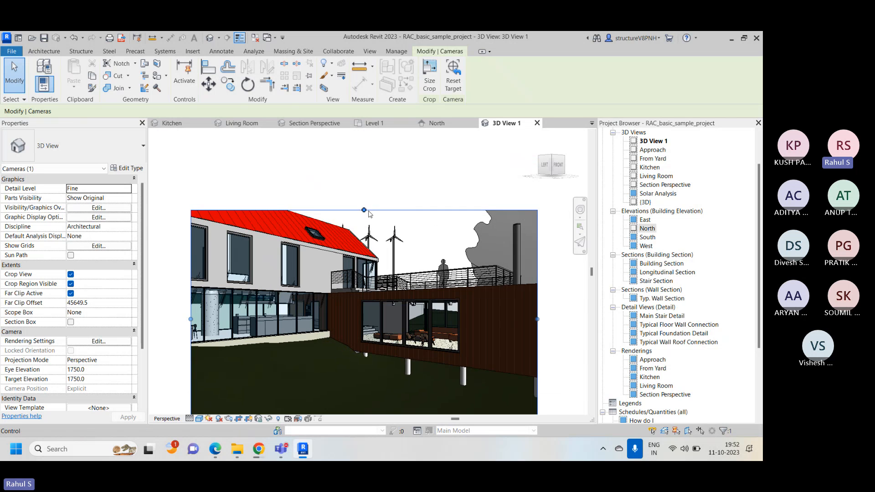
pyautogui.moveTo(364, 210); pyautogui.dragTo(364, 169)
pyautogui.scroll(-1, 385, 244)
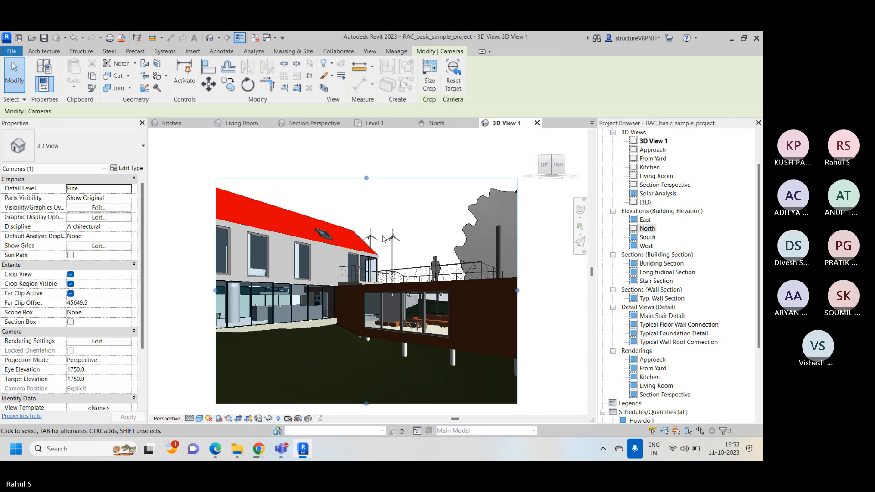
pyautogui.moveTo(367, 403); pyautogui.dragTo(367, 360)
pyautogui.rightClick(540, 155)
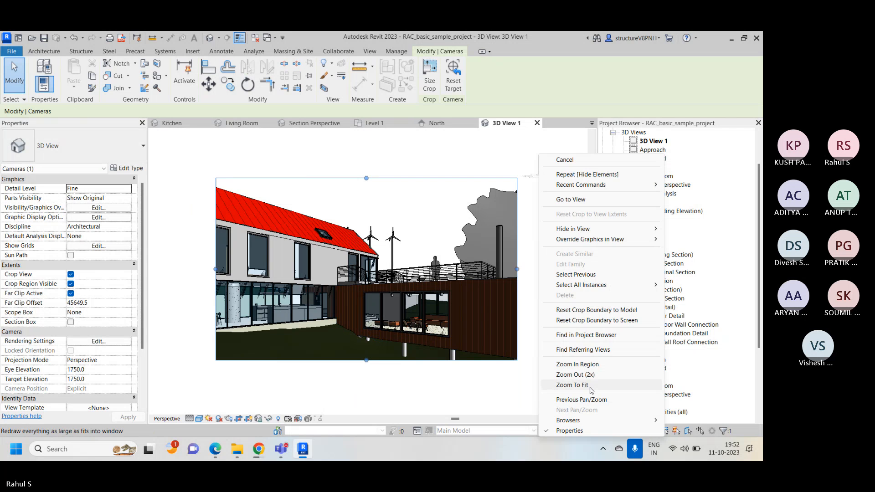
pyautogui.click(571, 384)
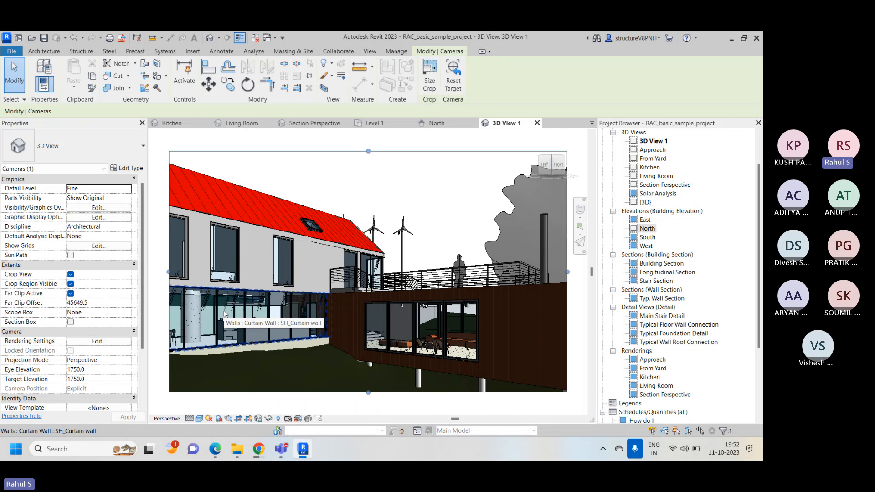
# Lower the upper crop edge to just above the roof's highest visible point, refit the view, and deselect the crop region.
pyautogui.moveTo(368, 151); pyautogui.dragTo(368, 164)
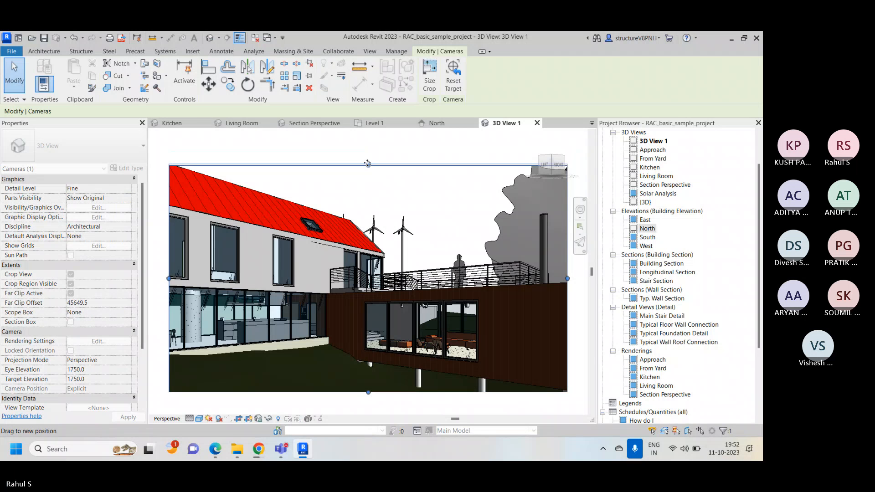
pyautogui.rightClick(310, 141)
pyautogui.click(352, 373)
pyautogui.click(510, 403)
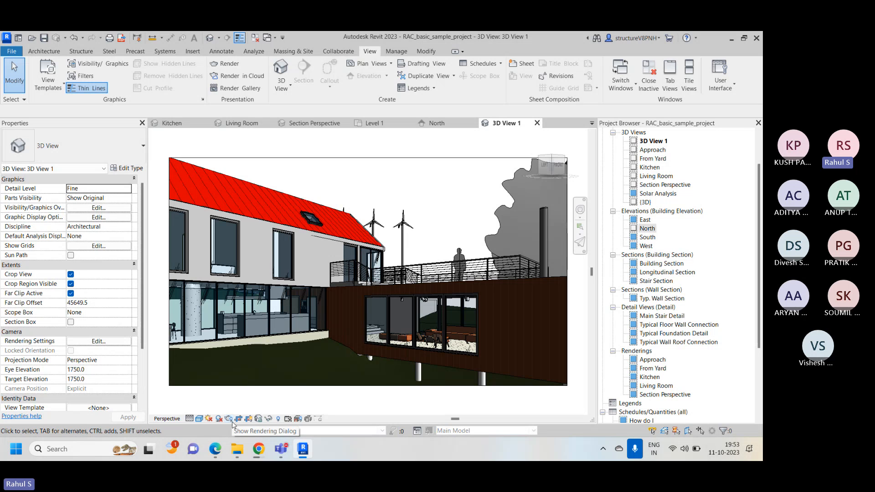
# Open the rendering settings for the camera view and set the render quality to Medium.
pyautogui.click(227, 66)
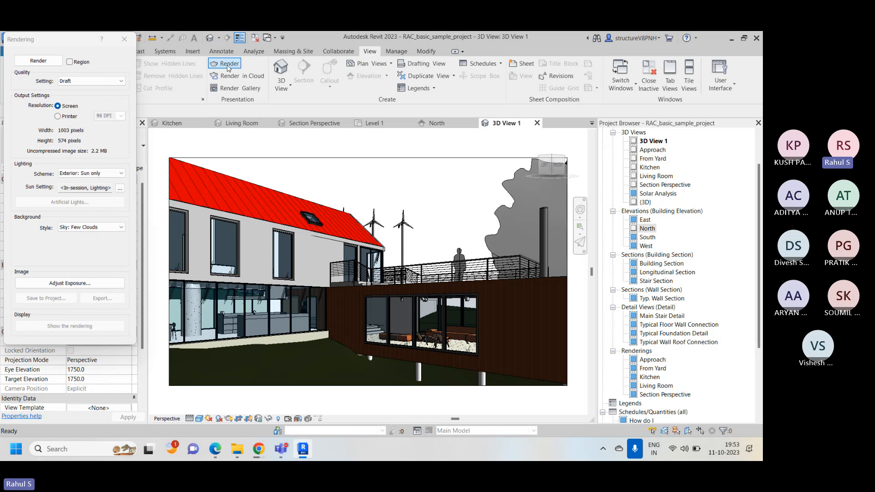
pyautogui.moveTo(57, 42); pyautogui.dragTo(65, 104)
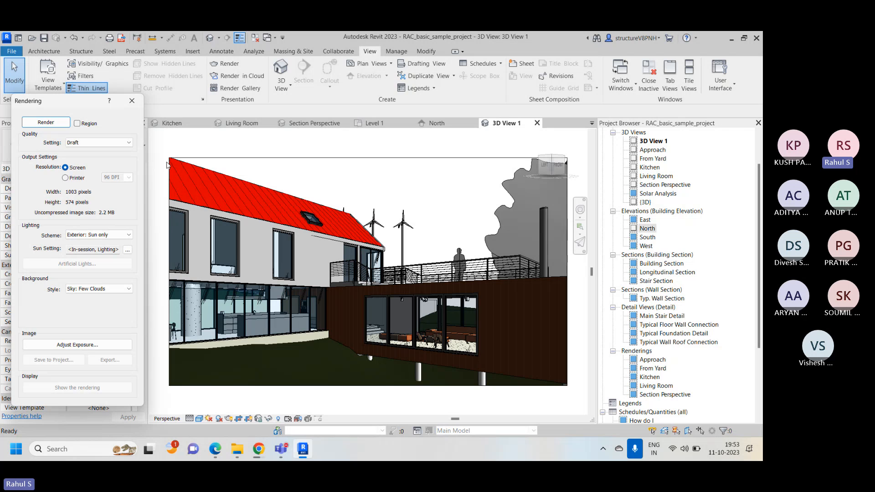
pyautogui.click(124, 142)
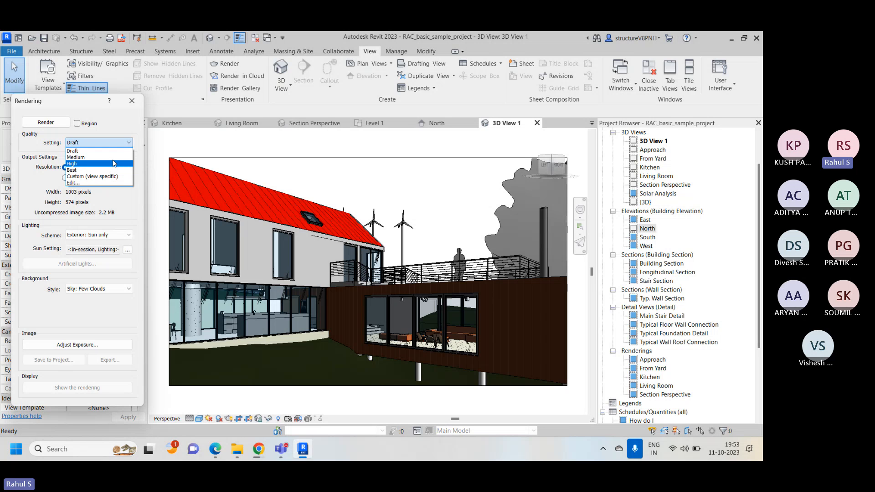
pyautogui.click(112, 158)
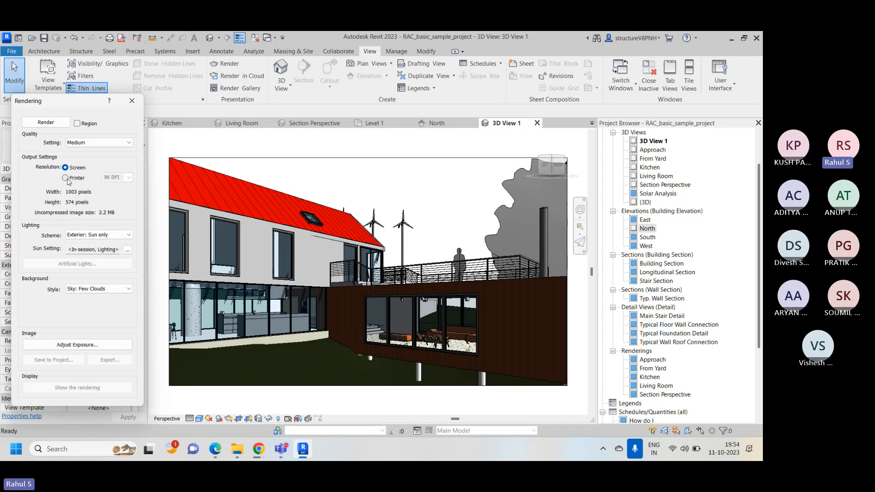
# Switch the render output to printer resolution and set it to 300 DPI.
pyautogui.click(66, 178)
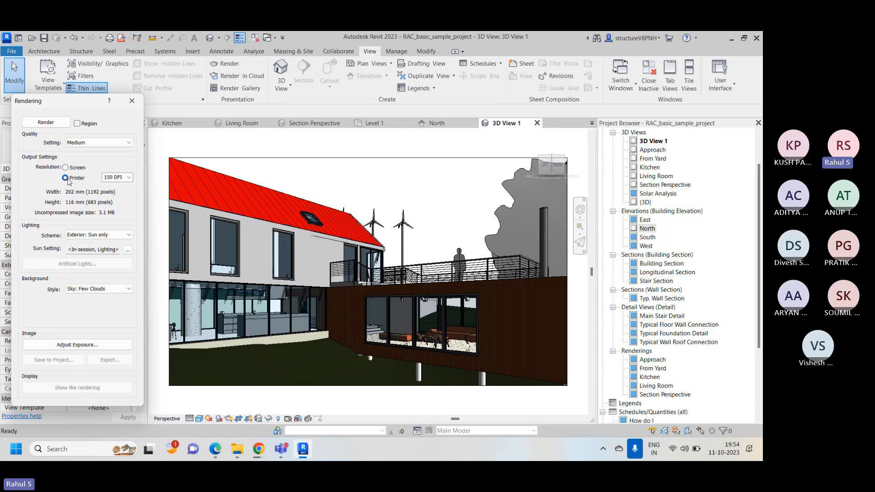
pyautogui.click(130, 179)
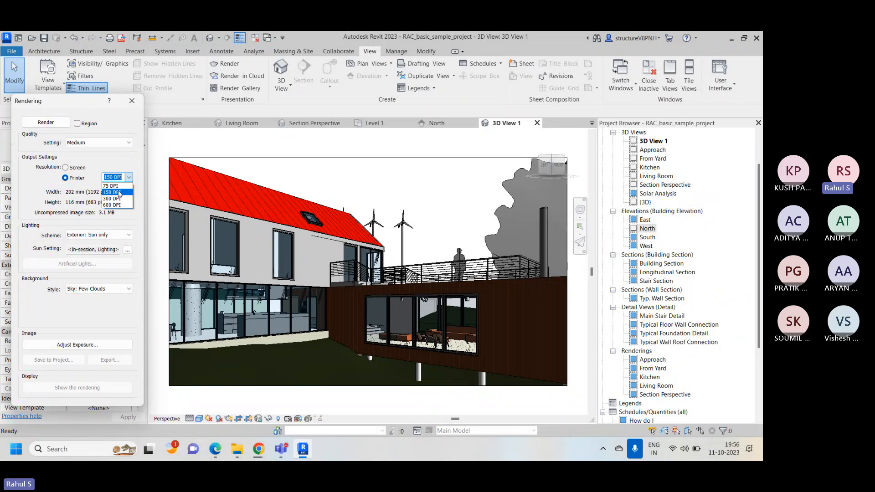
pyautogui.click(118, 199)
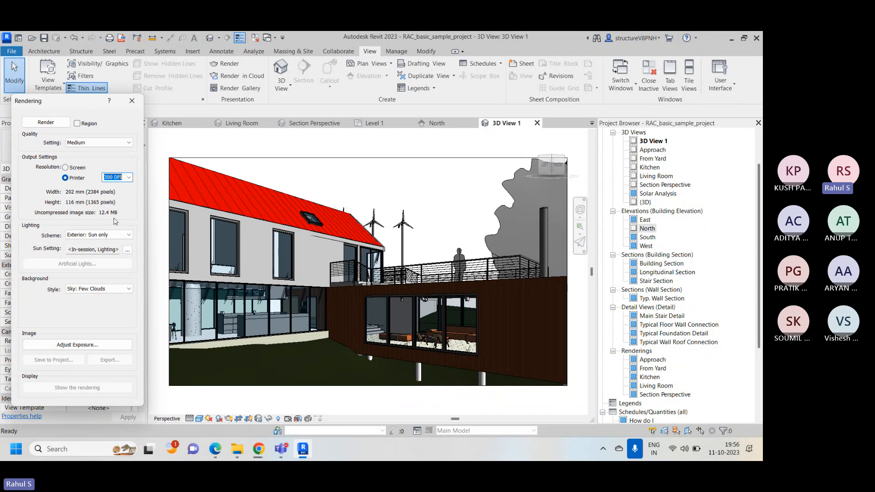
# Try printer resolutions of 600 DPI and a custom 1500 DPI, keeping the lighting scheme at Exterior: Sun only.
pyautogui.click(128, 177)
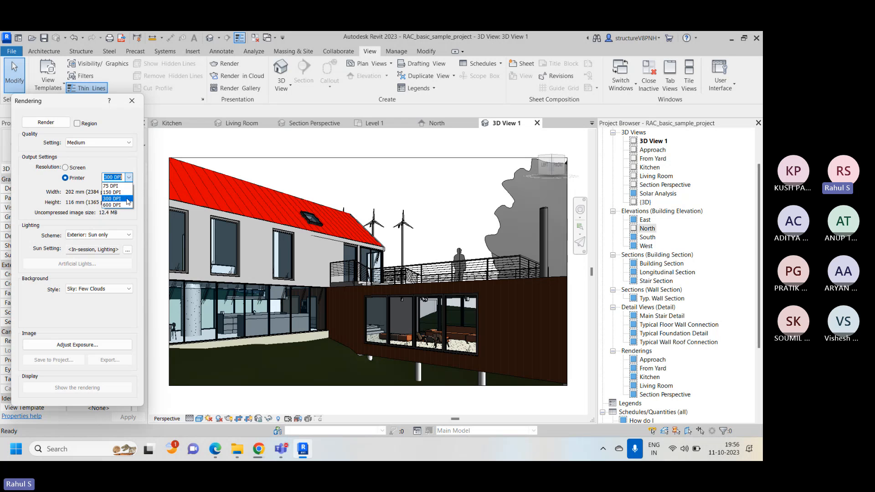
pyautogui.click(120, 205)
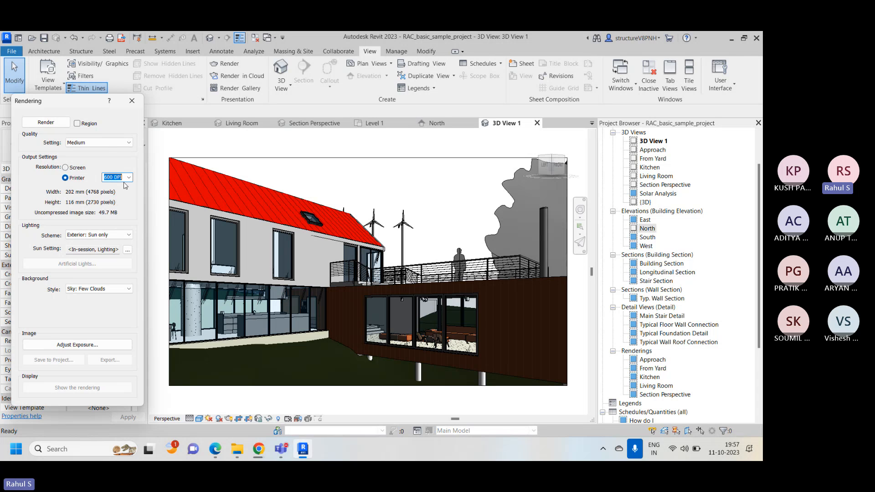
pyautogui.write('1500')
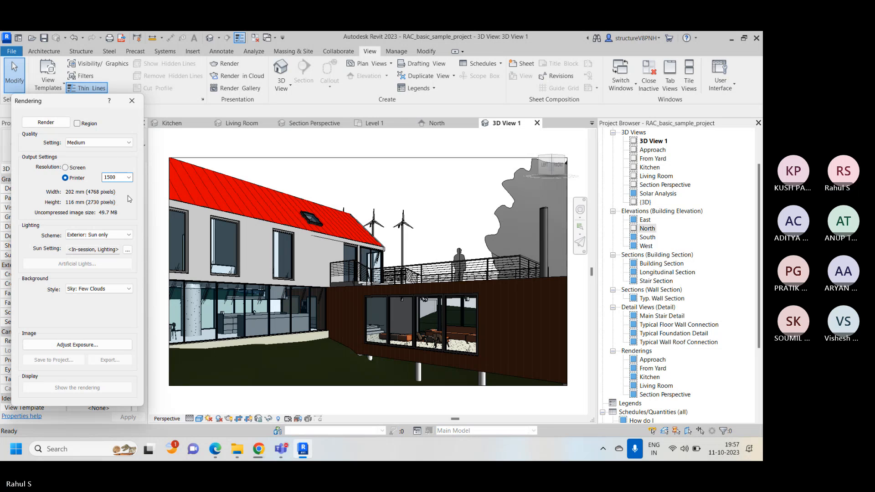
pyautogui.click(102, 235)
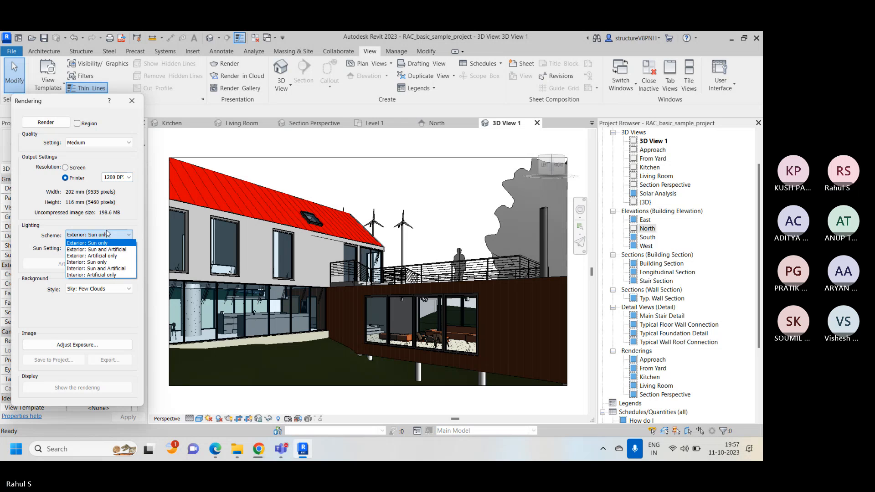
pyautogui.click(102, 243)
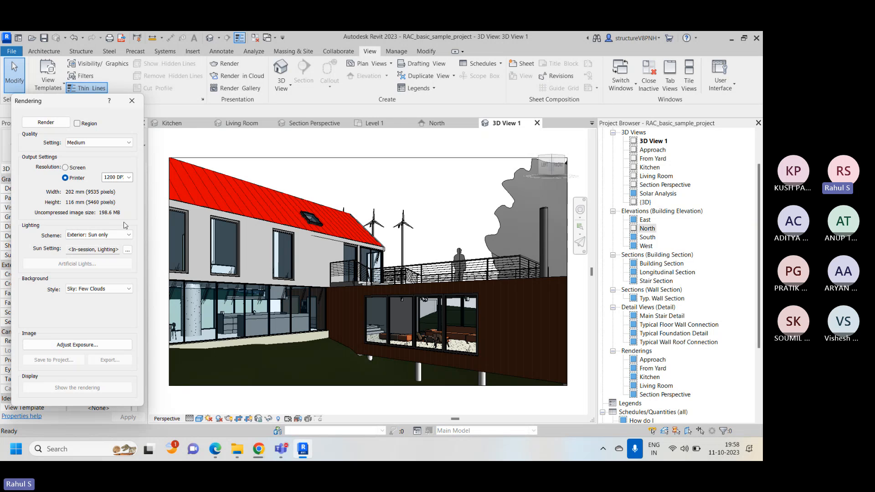
# Try a printer resolution of 150 DPI, and return it to 300 DPI.
pyautogui.click(130, 178)
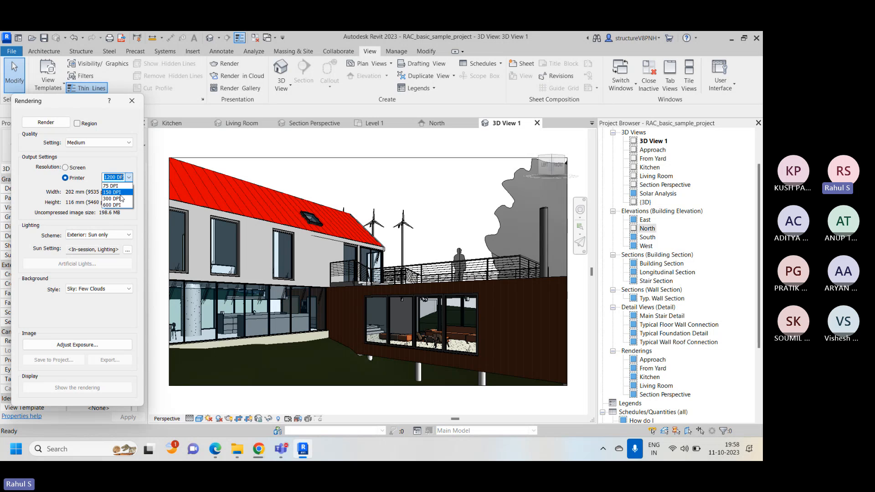
pyautogui.click(119, 192)
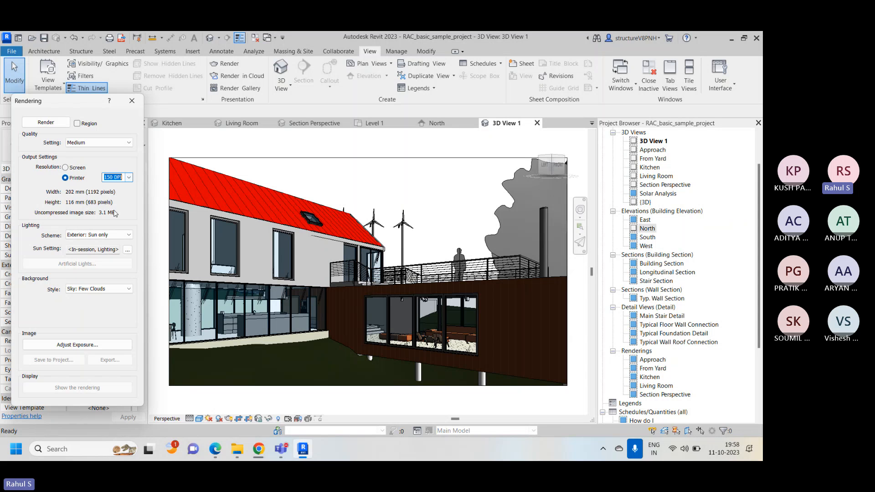
pyautogui.click(114, 178)
pyautogui.click(119, 199)
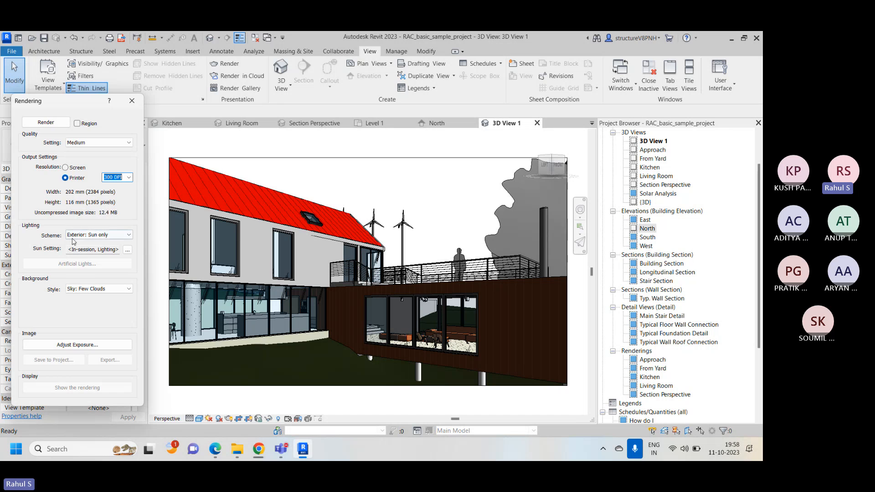
# Try the Exterior: Artificial only scheme, set lighting to Exterior: Sun and Artificial, and look through the view's artificial lights without changing them.
pyautogui.click(128, 235)
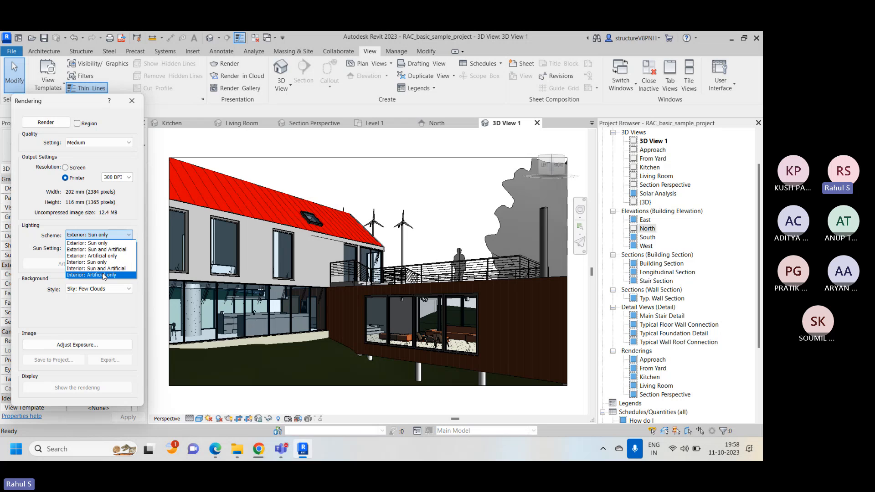
pyautogui.click(100, 256)
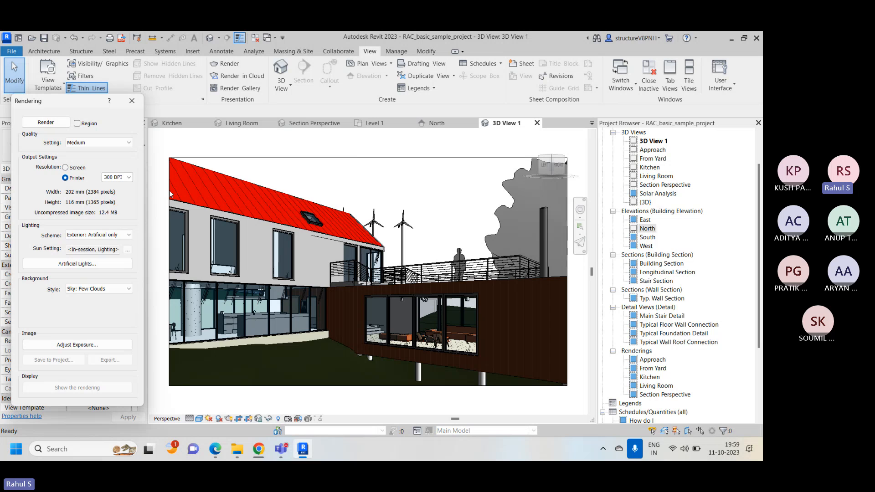
pyautogui.click(117, 234)
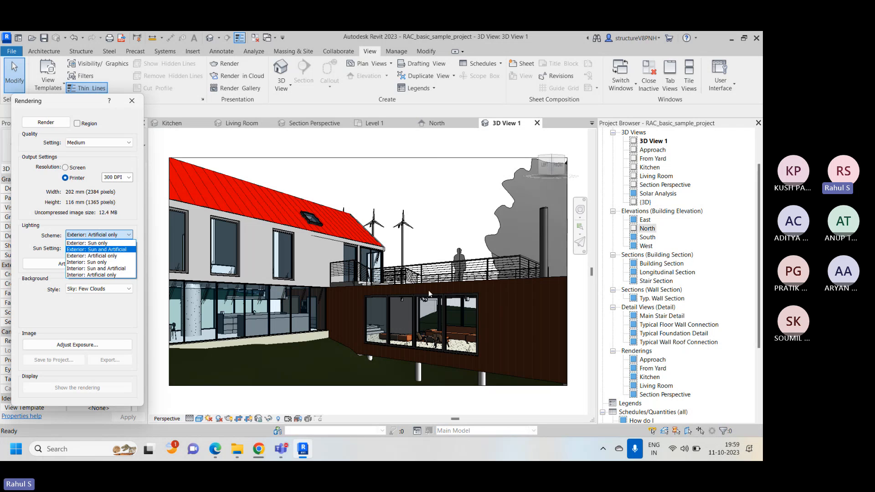
pyautogui.click(120, 249)
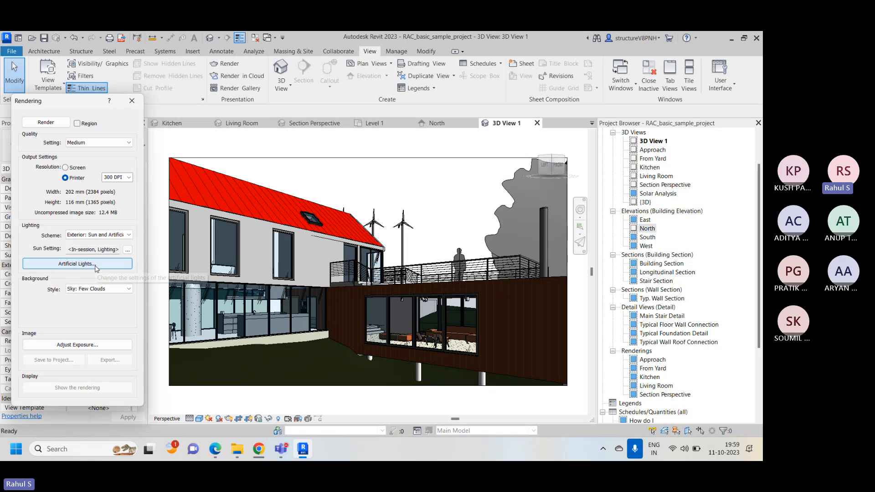
pyautogui.click(93, 267)
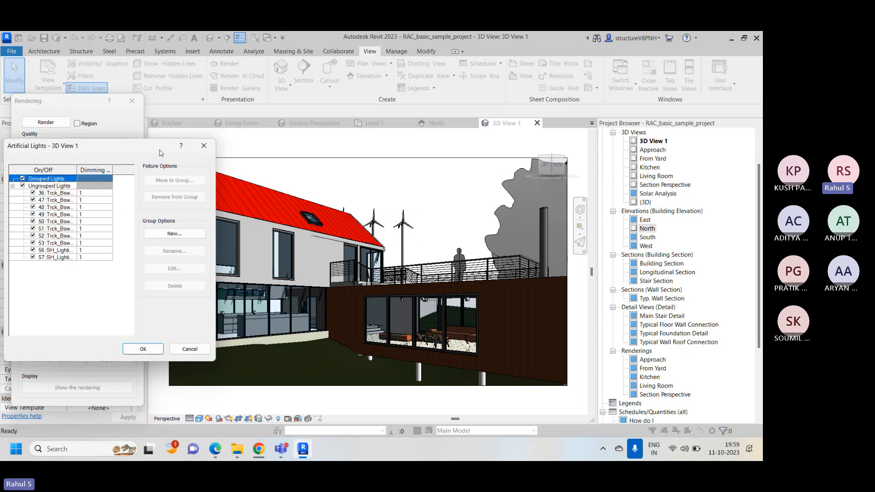
pyautogui.click(203, 149)
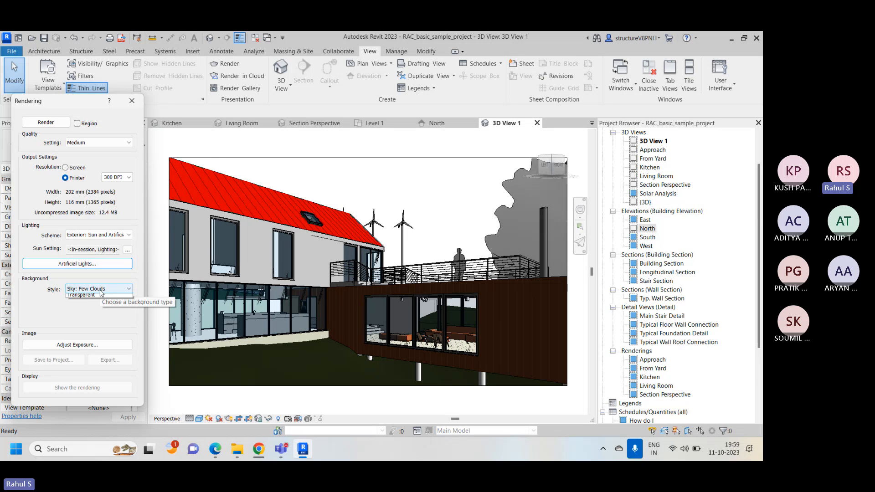
# Set the background style to Sky: Very Cloudy and render the camera view.
pyautogui.click(101, 289)
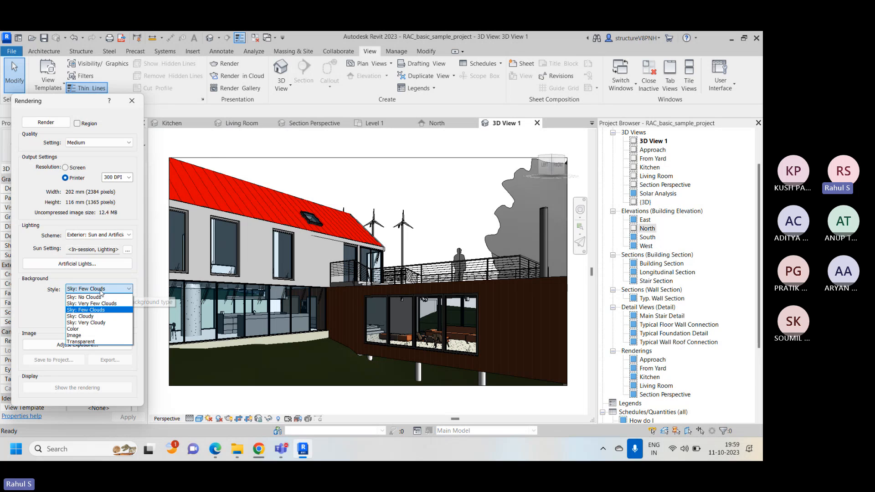
pyautogui.click(112, 322)
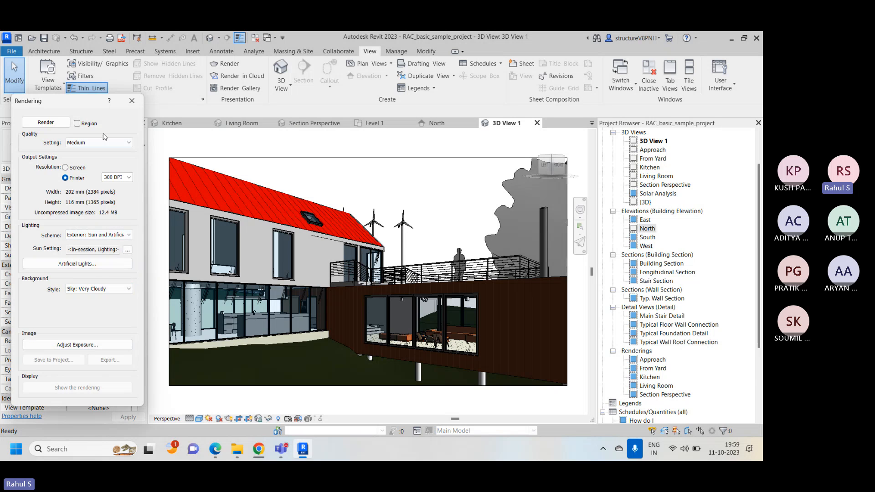
pyautogui.click(59, 123)
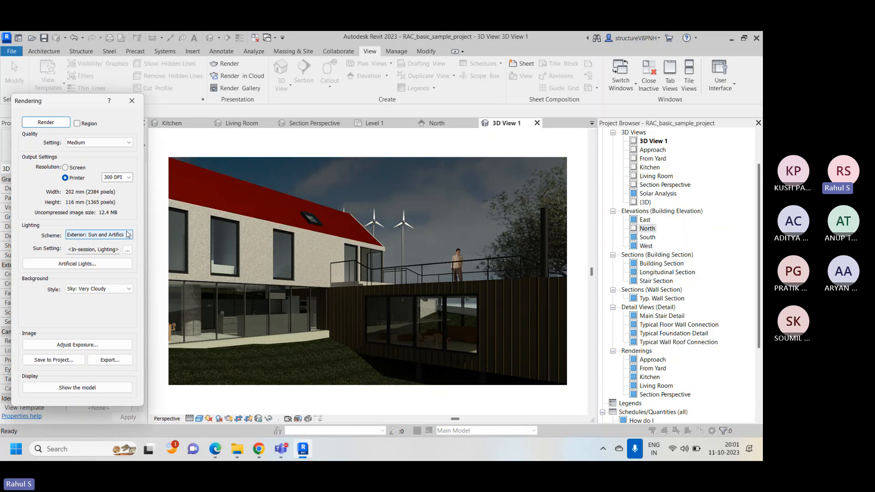
# Set the sun to the Sunlight from Top Right preset with the ground plane at Level 1.
pyautogui.click(128, 249)
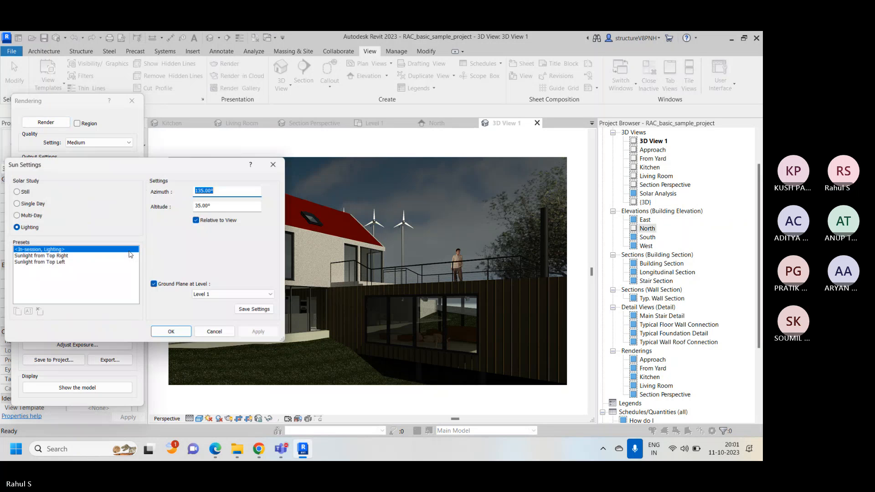
pyautogui.click(68, 256)
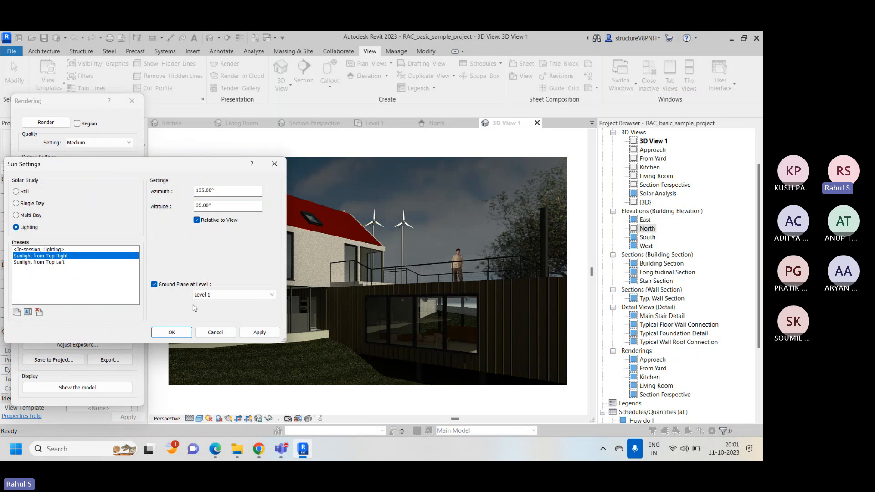
pyautogui.click(248, 295)
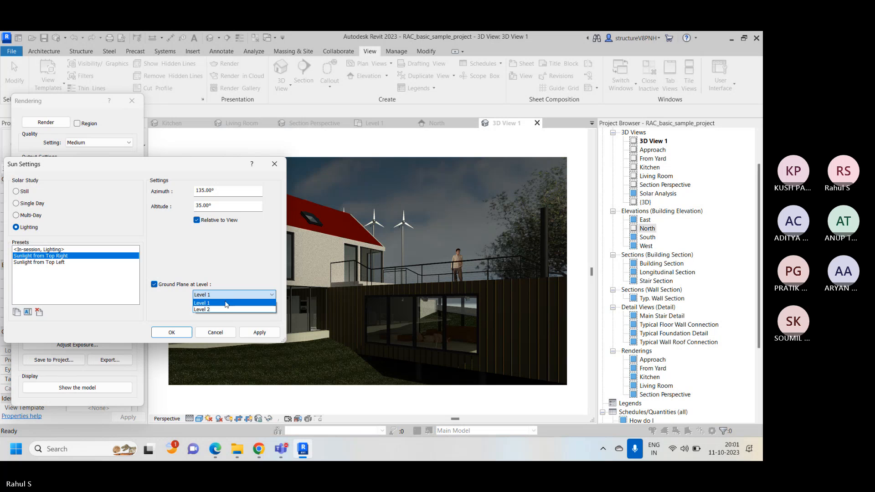
pyautogui.click(226, 304)
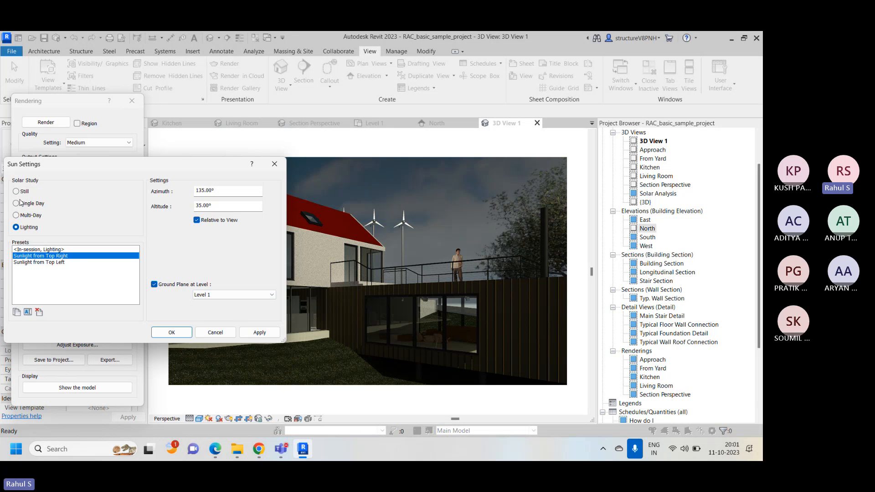
pyautogui.click(170, 332)
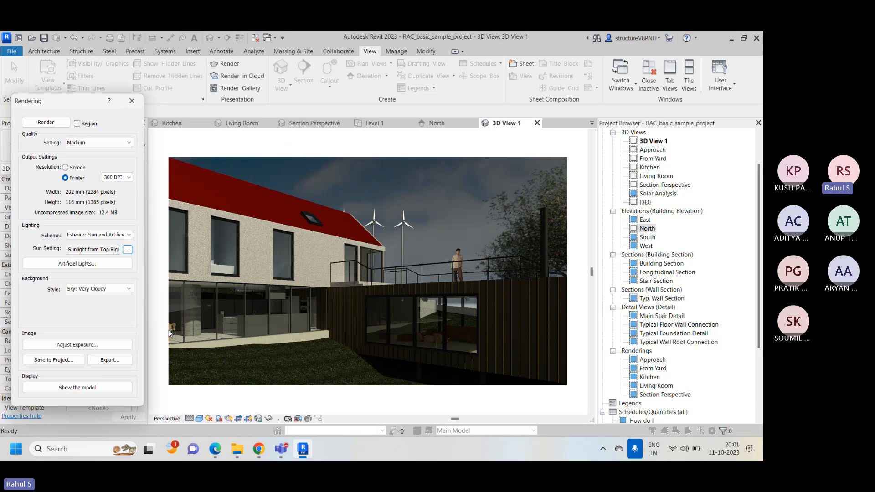
# Render the view again with the Exterior: Artificial only lighting scheme and a Sky: No Clouds background.
pyautogui.click(107, 236)
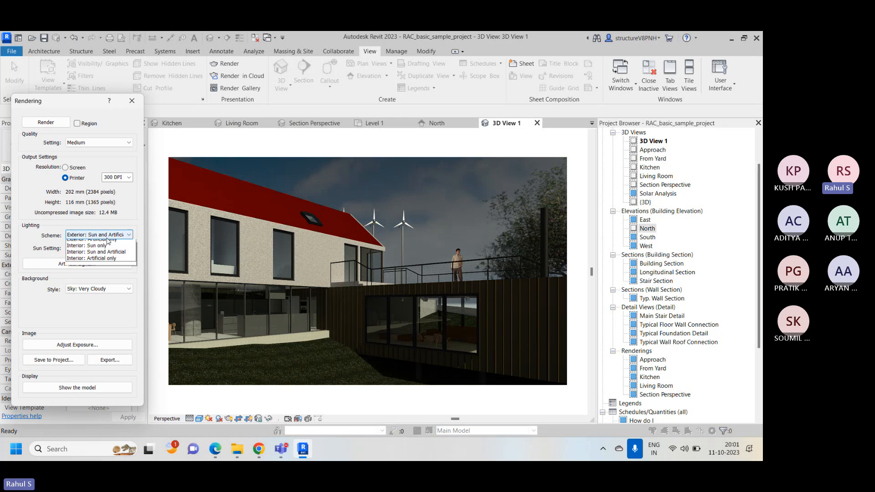
pyautogui.click(111, 256)
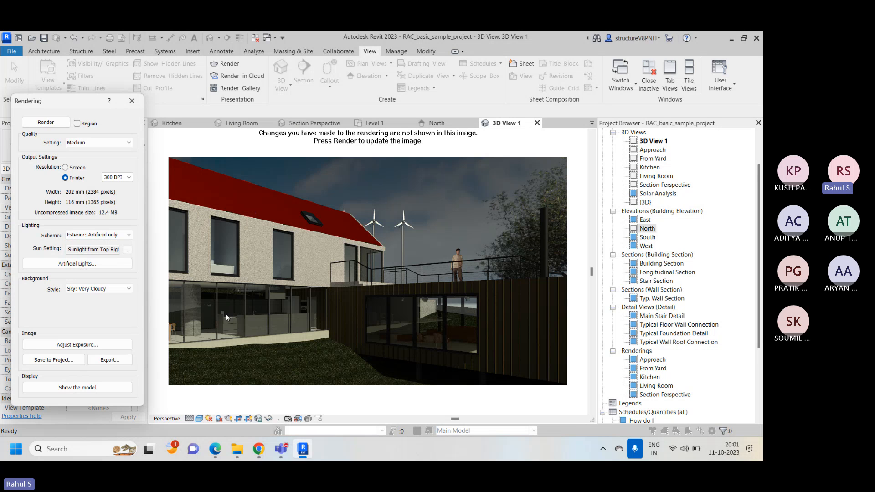
pyautogui.click(113, 292)
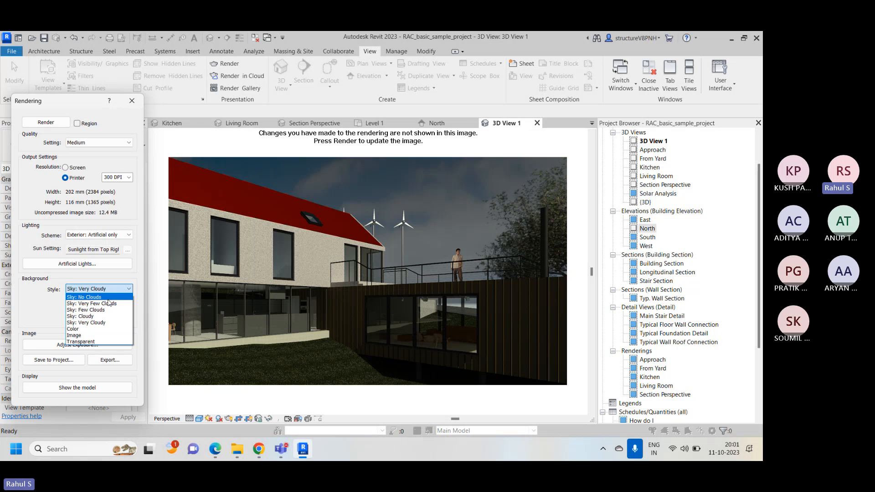
pyautogui.click(107, 298)
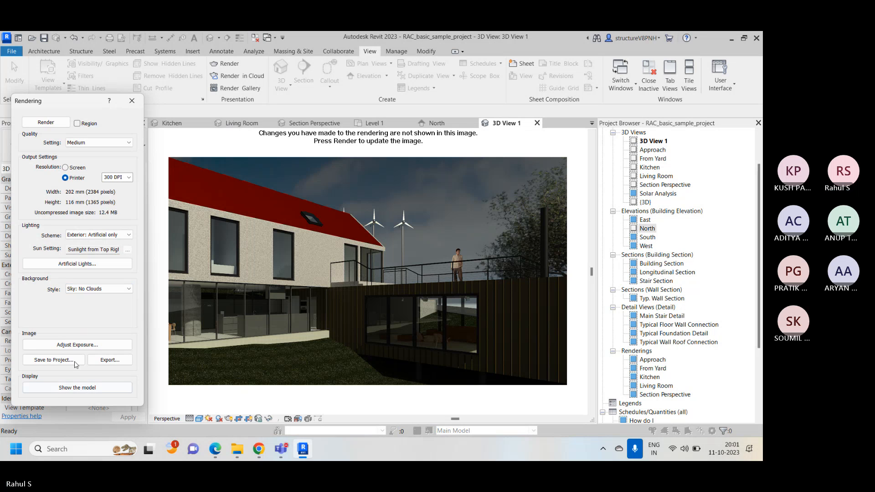
pyautogui.click(49, 123)
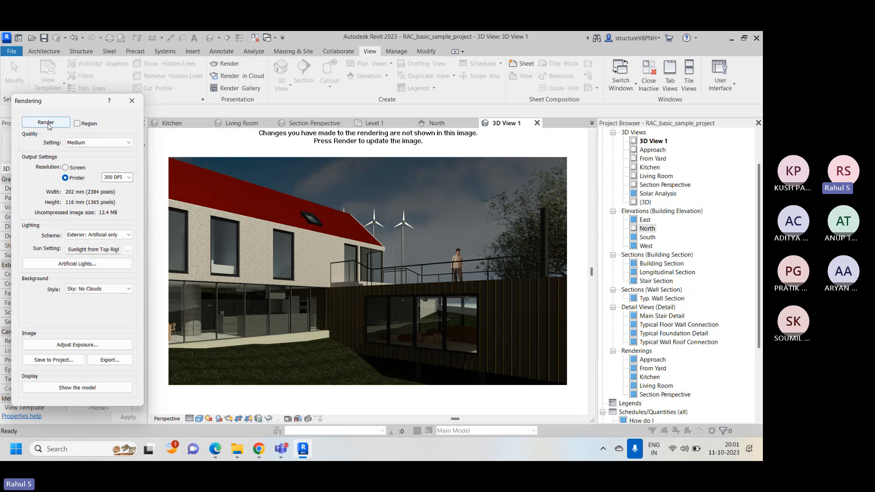
pyautogui.click(47, 122)
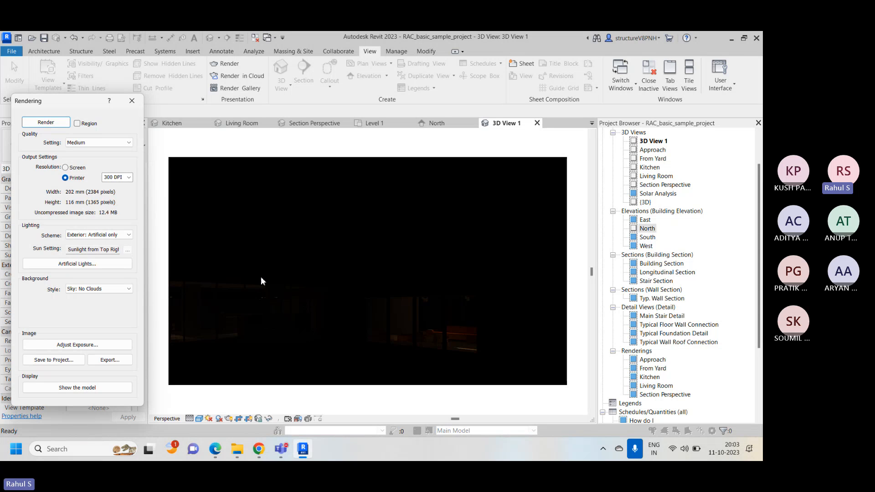
# Render the camera view at High quality and Screen resolution with the Interior: Artificial only lighting scheme.
pyautogui.click(80, 169)
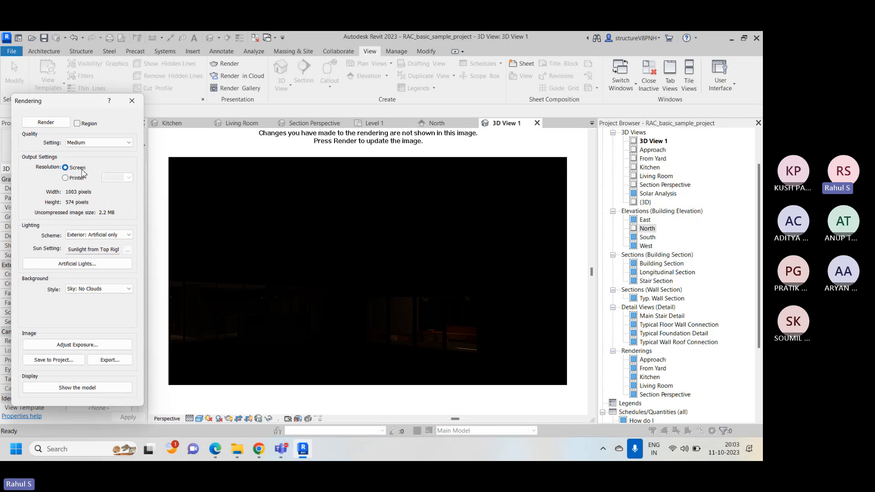
pyautogui.click(99, 143)
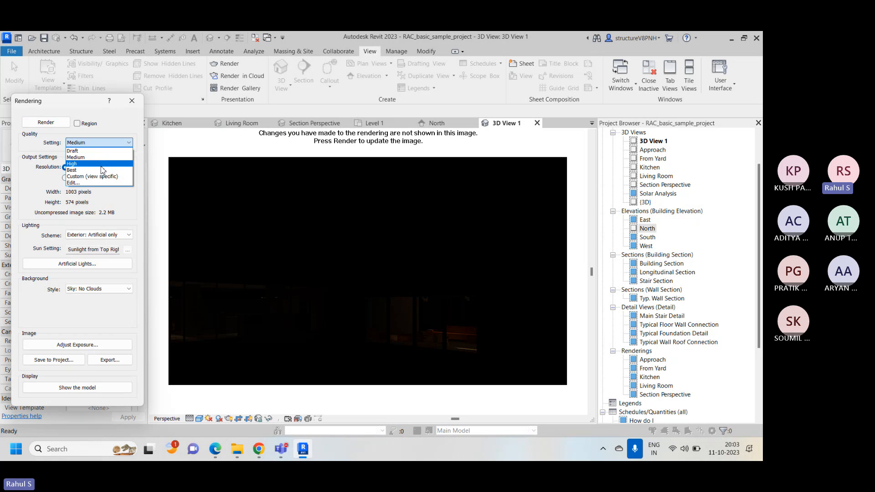
pyautogui.click(102, 166)
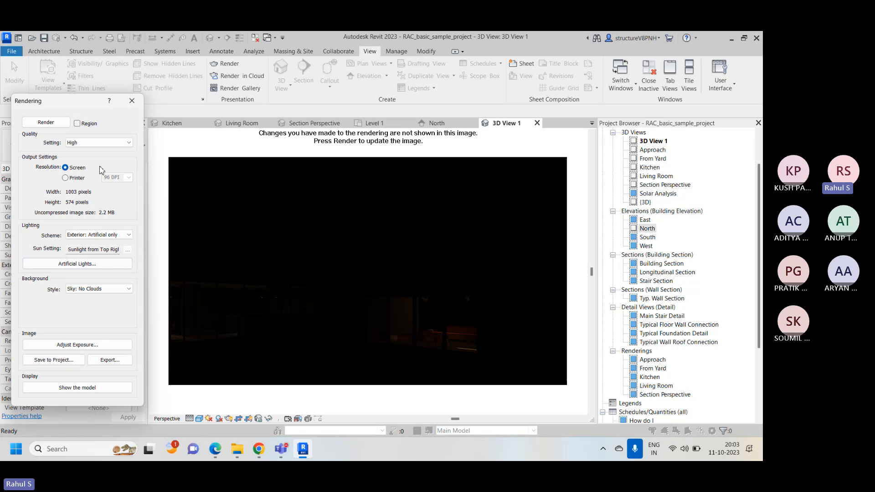
pyautogui.click(109, 236)
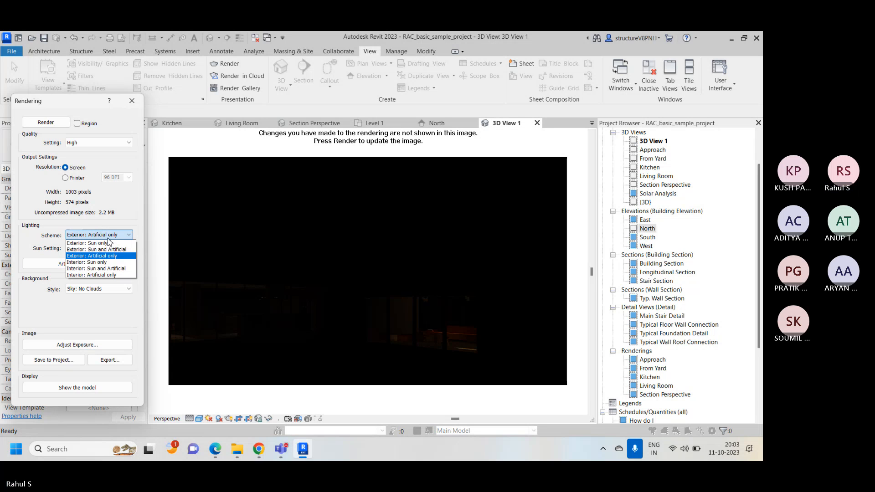
pyautogui.click(105, 275)
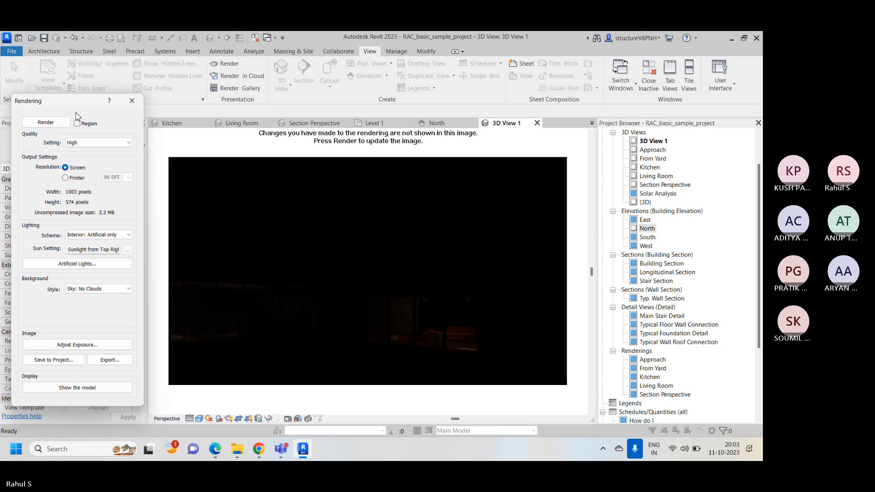
pyautogui.click(48, 123)
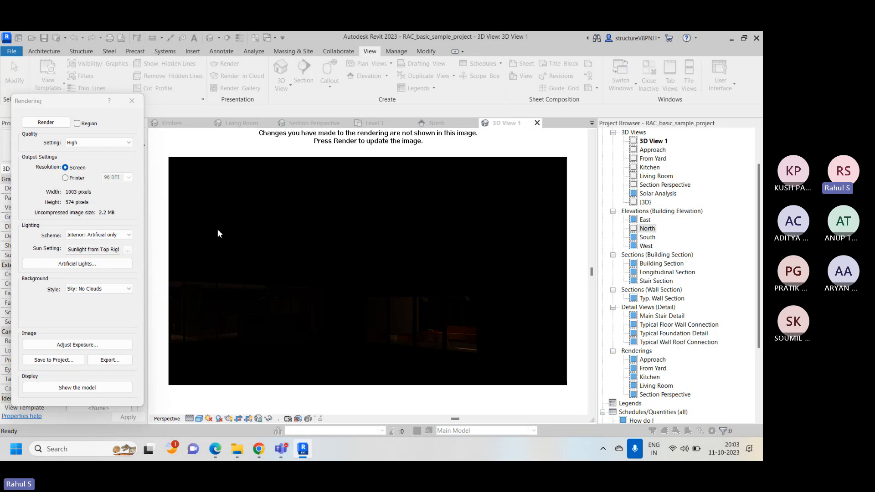
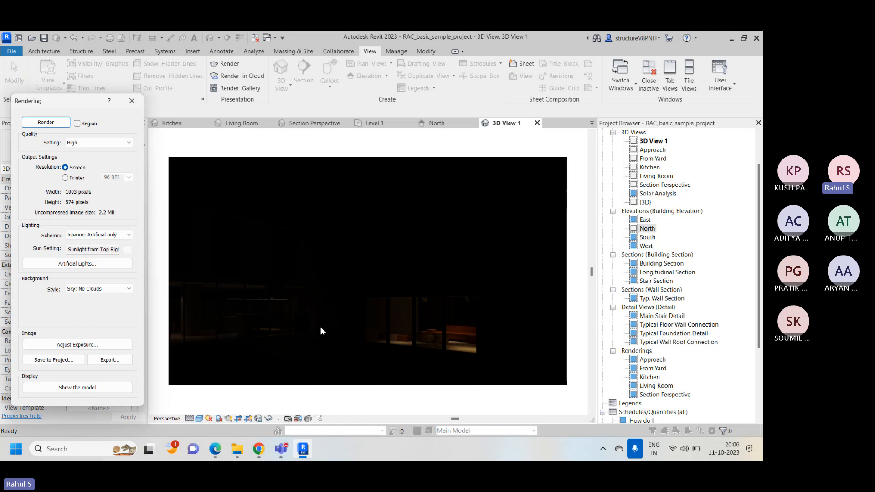
# Brighten the rendered image by lowering its exposure value in stages to 2.14, applying each adjustment.
pyautogui.click(78, 345)
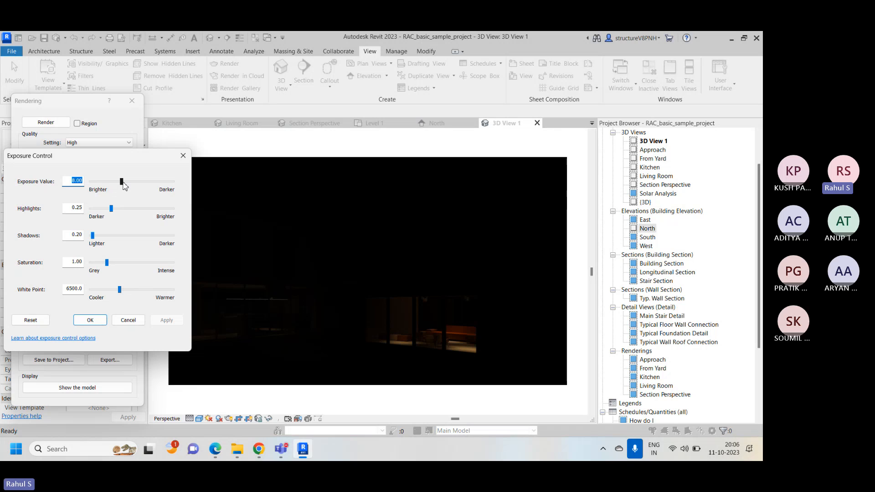
pyautogui.moveTo(122, 181); pyautogui.dragTo(114, 185)
pyautogui.click(171, 323)
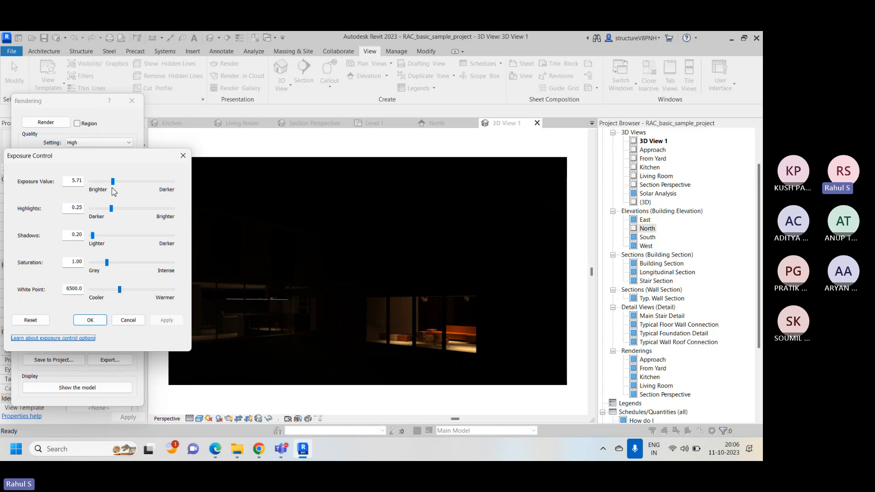
pyautogui.moveTo(112, 182); pyautogui.dragTo(103, 184)
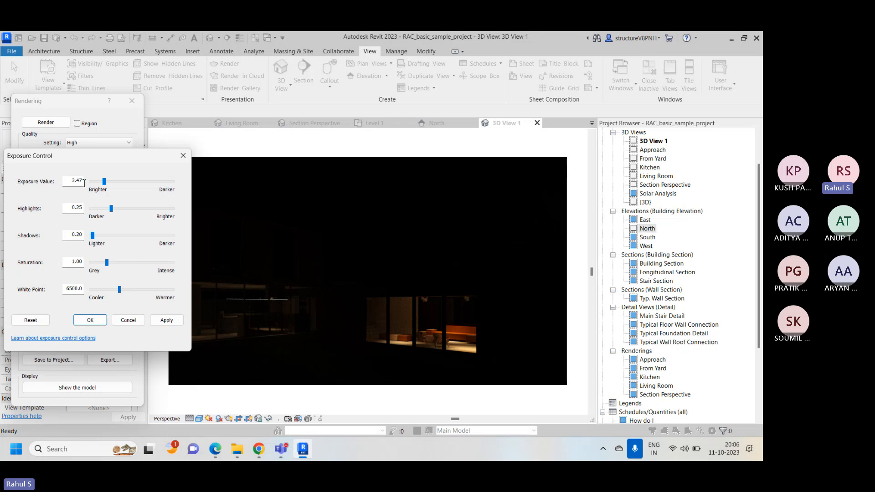
pyautogui.click(171, 324)
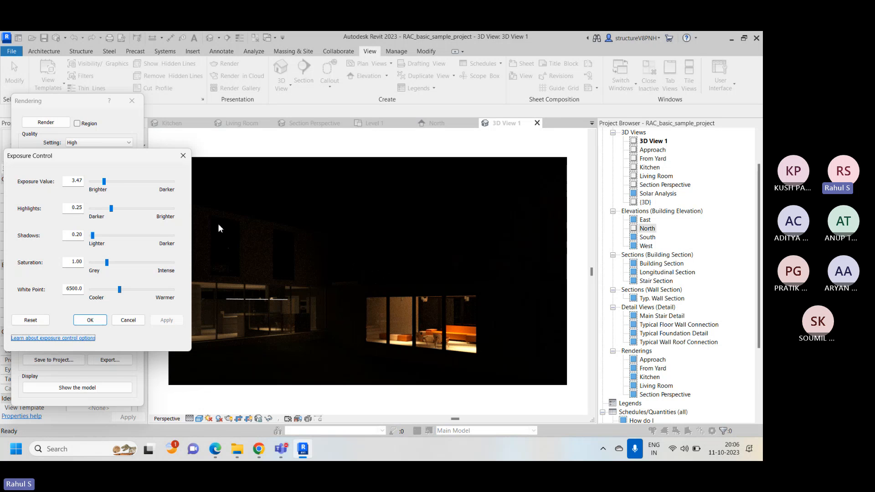
pyautogui.click(105, 182)
pyautogui.moveTo(104, 184); pyautogui.dragTo(99, 184)
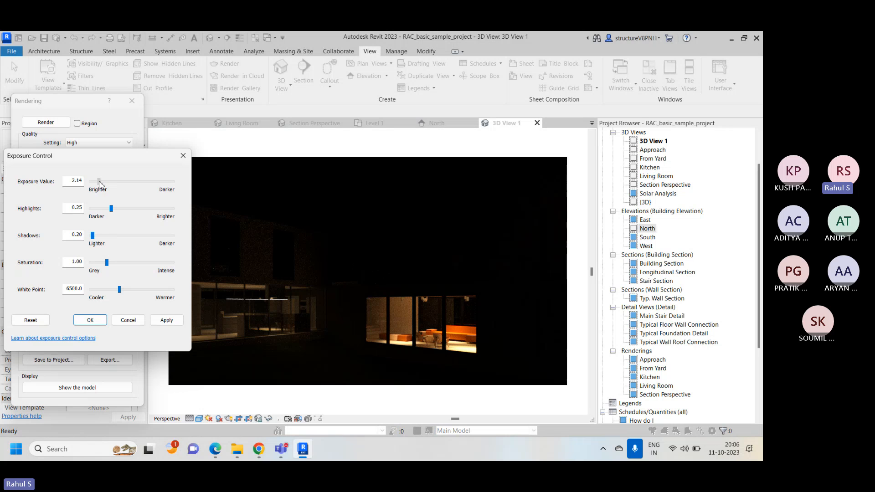
pyautogui.click(171, 321)
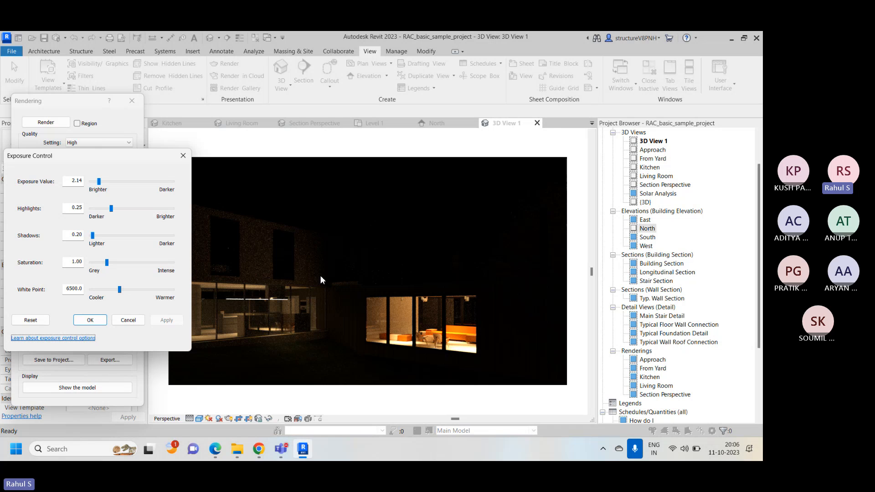
pyautogui.click(90, 320)
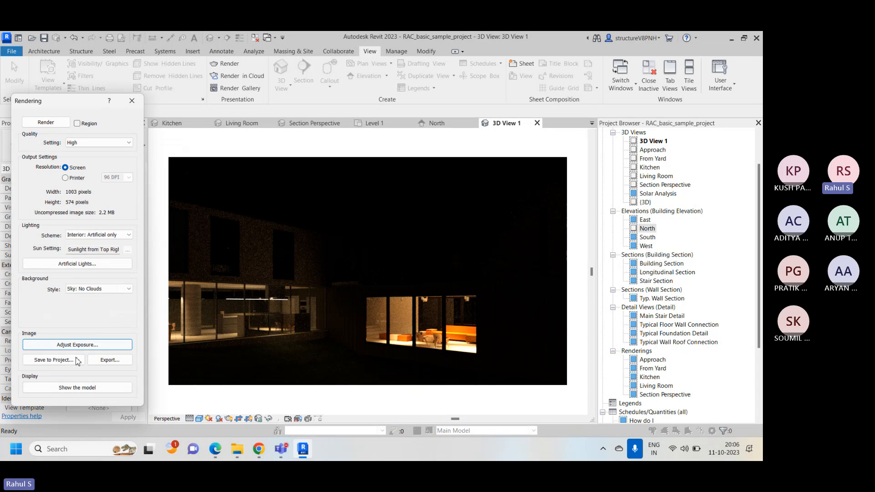
# Save the rendering to the project as 3D View 1_1 and export it to the Desktop as JPEG file 3D View 1.
pyautogui.click(53, 360)
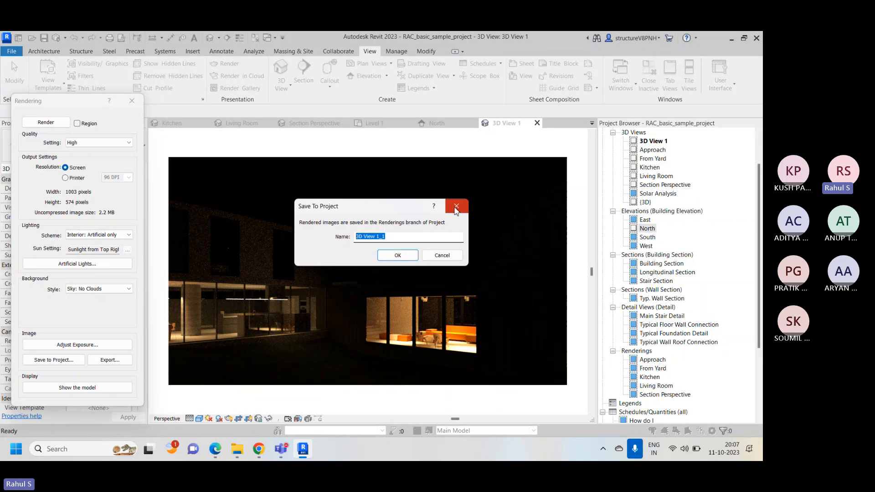
pyautogui.click(399, 255)
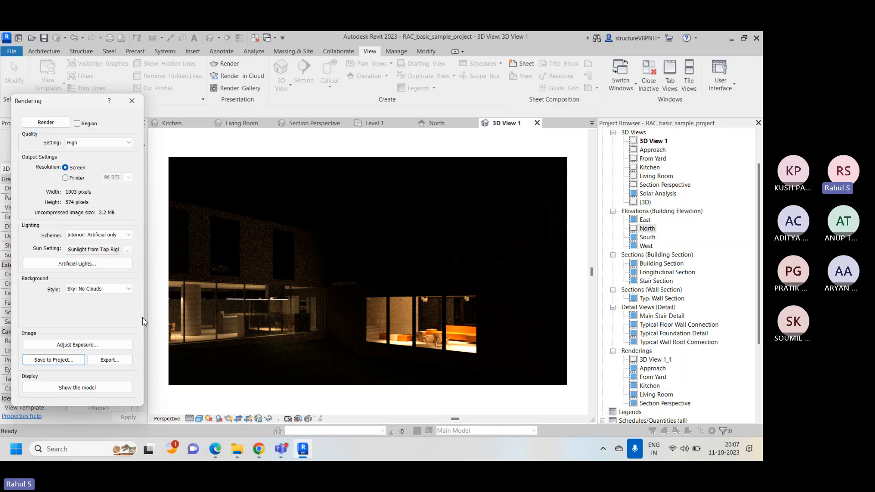
pyautogui.click(116, 361)
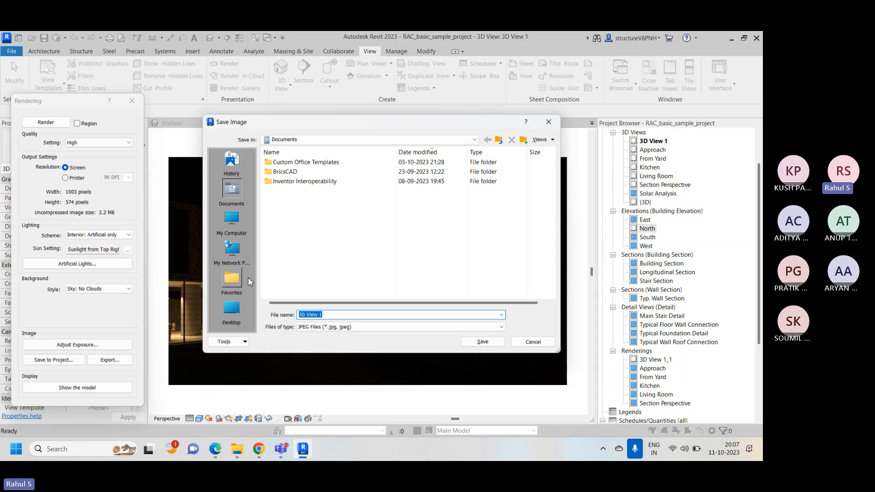
pyautogui.click(235, 306)
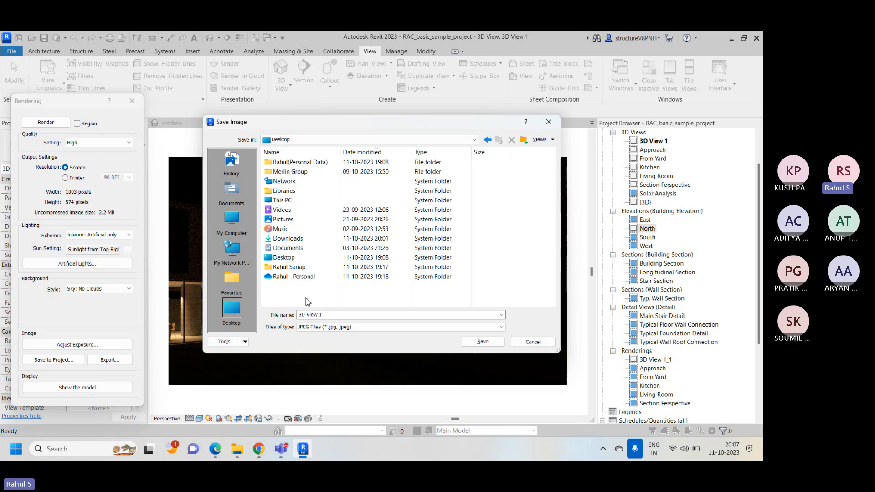
pyautogui.click(501, 344)
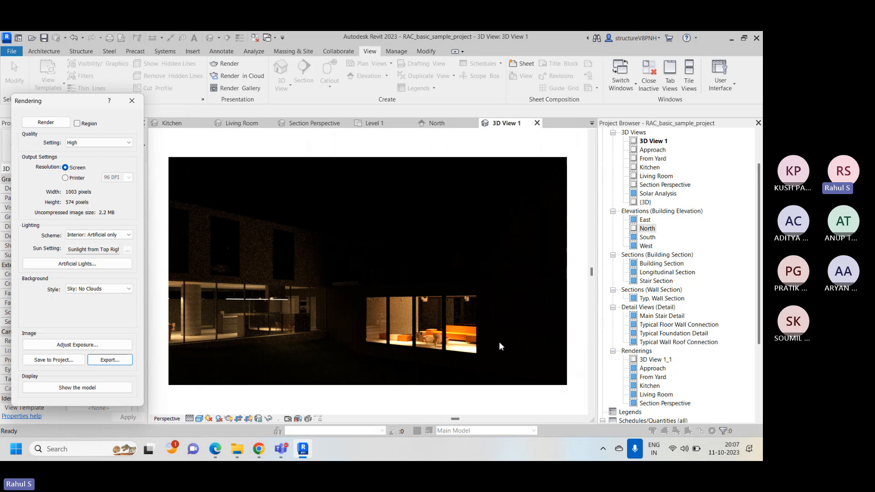
# View the exported 3D View 1 image from the Windows desktop and close it again.
pyautogui.press('super+d')
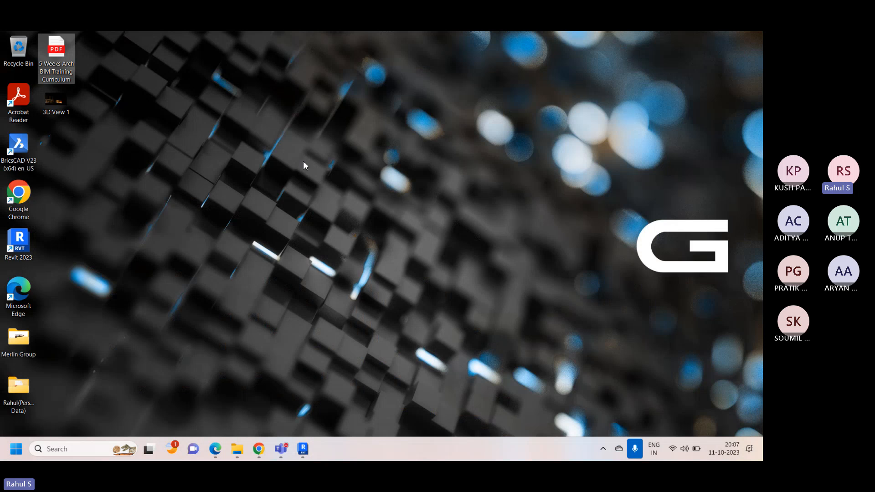
pyautogui.doubleClick(66, 108)
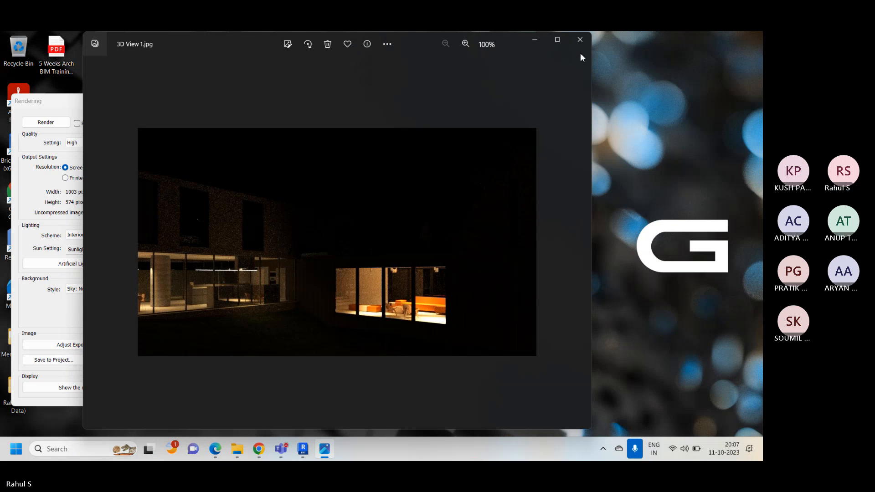
pyautogui.click(581, 41)
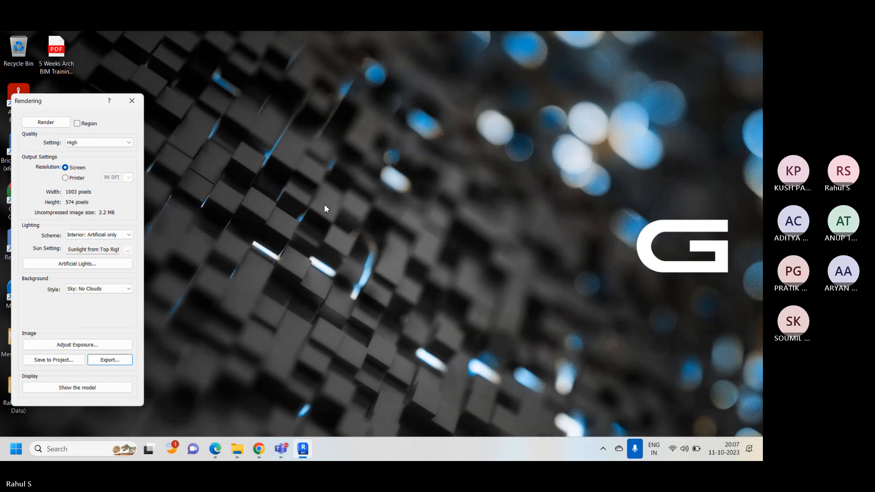
# Close the Rendering dialog and switch back to the camera view in Revit.
pyautogui.click(133, 101)
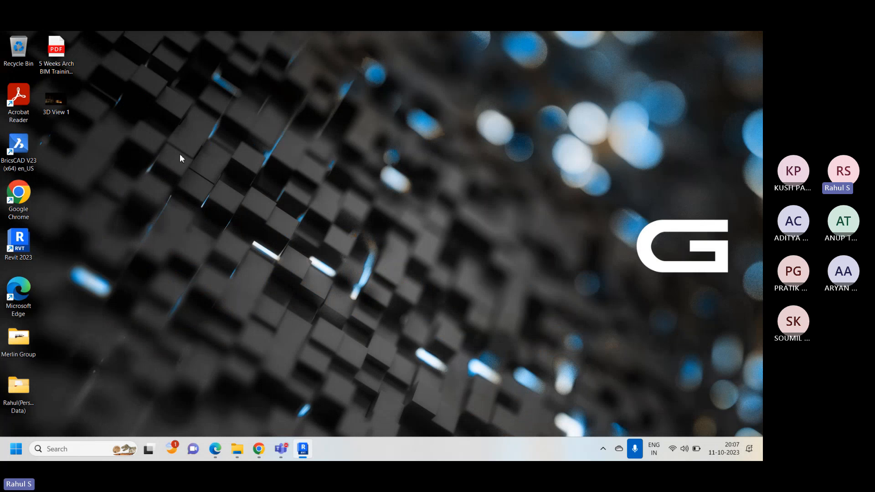
pyautogui.click(304, 448)
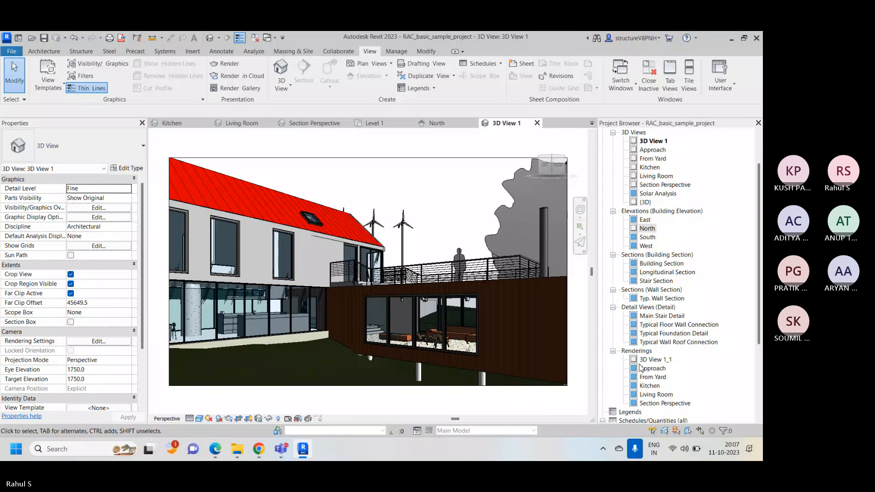
pyautogui.rightClick(263, 142)
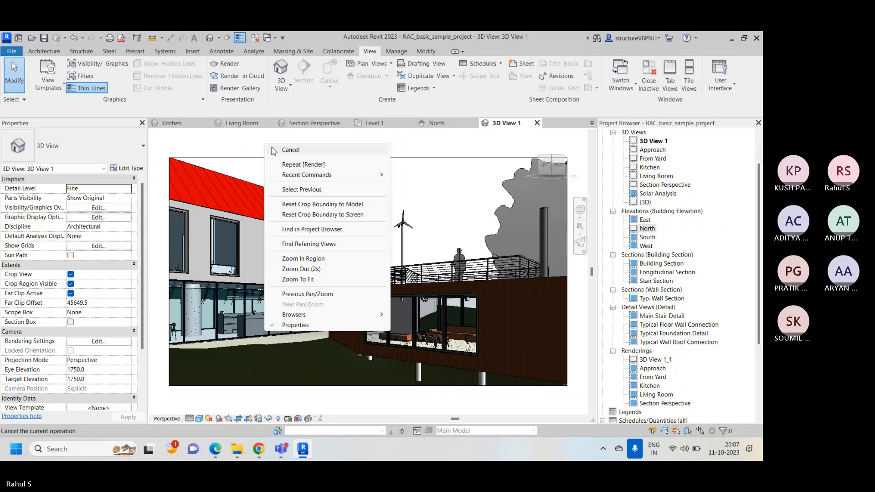
pyautogui.click(283, 151)
# Switch to Chrome, close the table revit family search page, and show the downloaded RVTCPENU.exe in its folder.
pyautogui.click(236, 448)
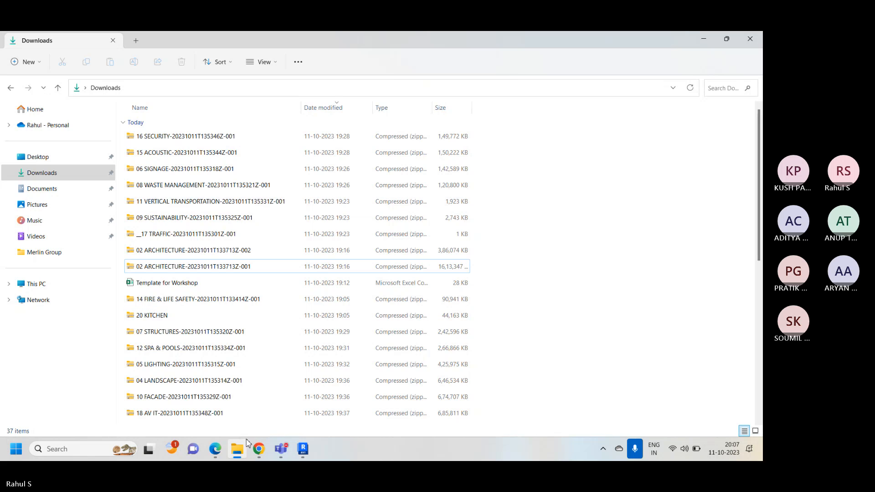
pyautogui.click(258, 448)
pyautogui.hotkey('ctrl', 'Tab')
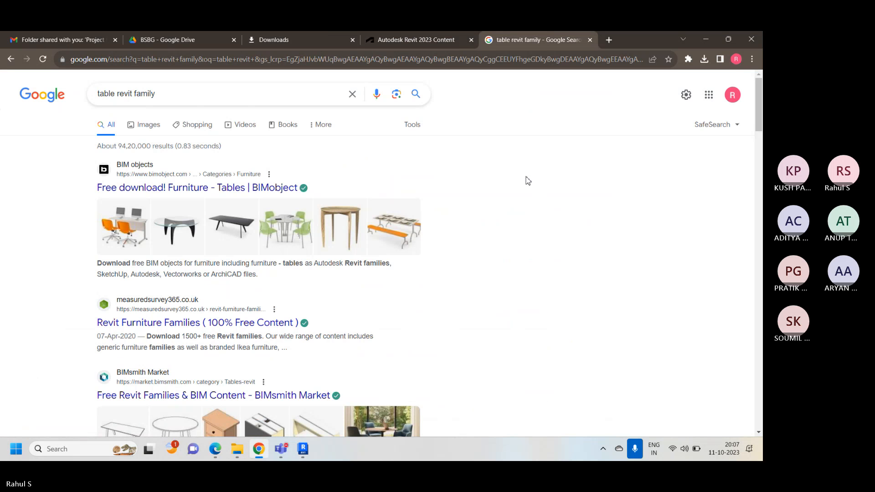
pyautogui.click(589, 41)
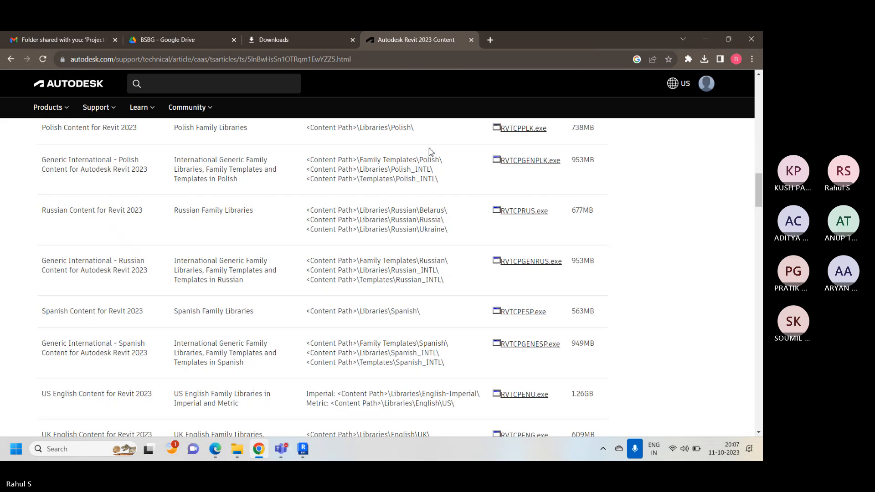
pyautogui.scroll(15, 319, 228)
pyautogui.click(319, 43)
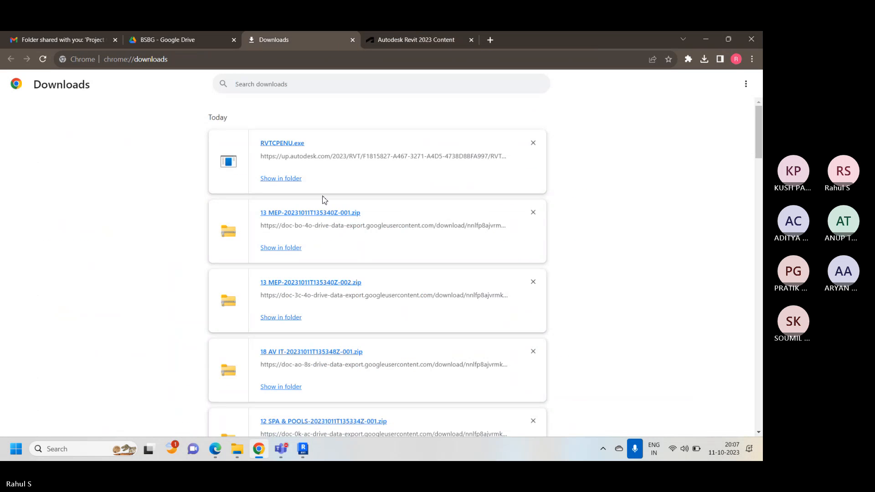
pyautogui.click(290, 179)
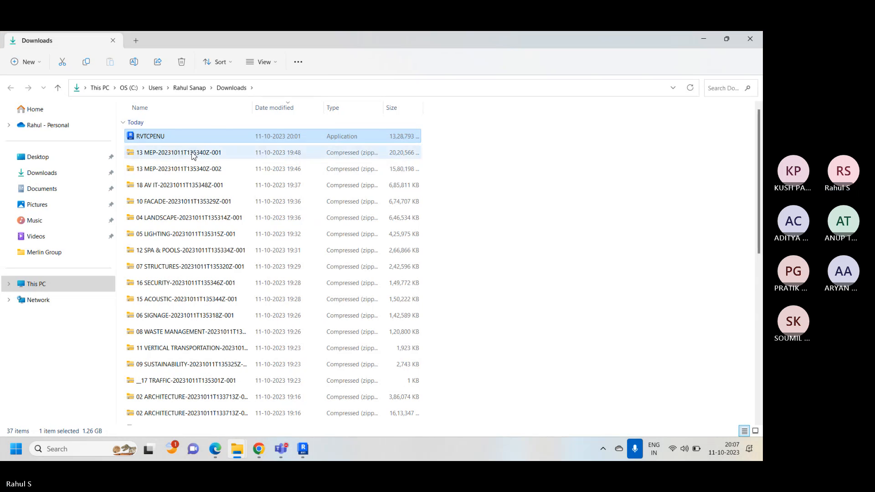
# Run the RVTCPENU content installer from the Downloads folder as administrator.
pyautogui.rightClick(205, 139)
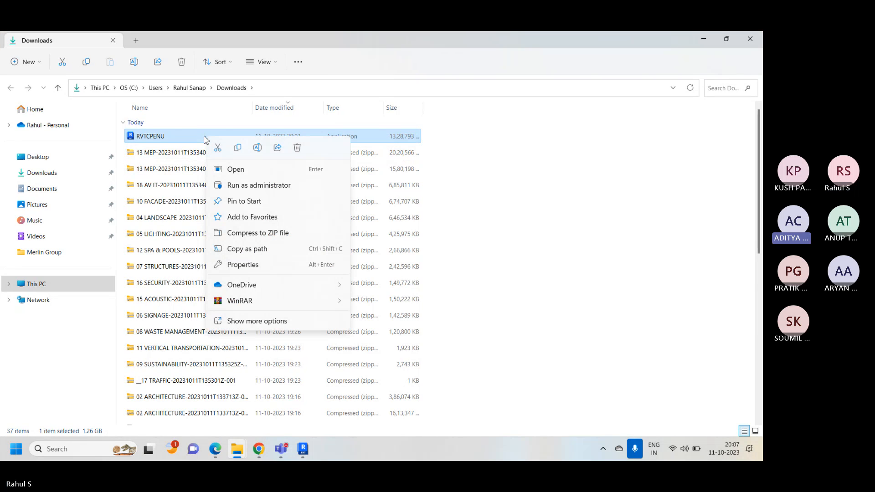
pyautogui.click(573, 289)
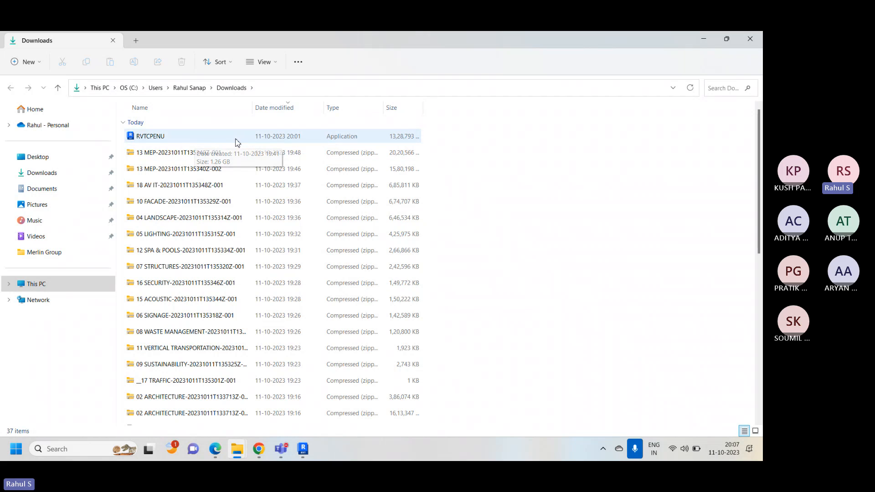
pyautogui.rightClick(201, 137)
pyautogui.moveTo(250, 163)
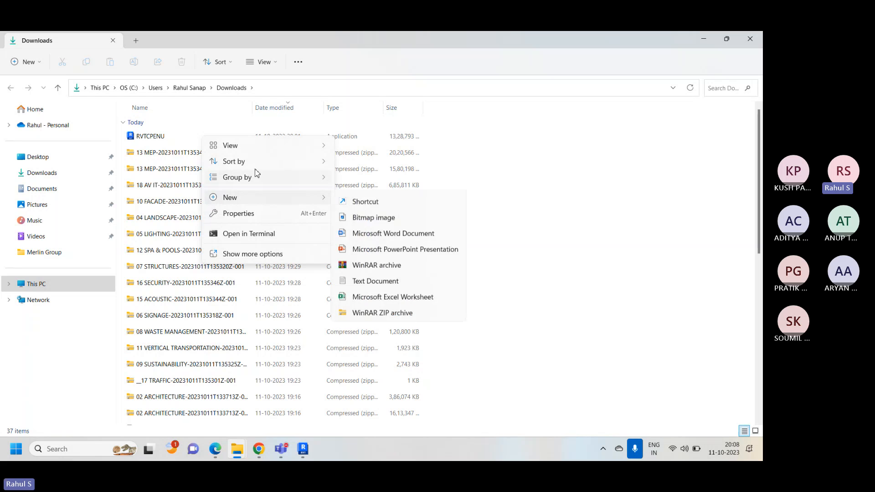
pyautogui.click(539, 264)
pyautogui.rightClick(272, 138)
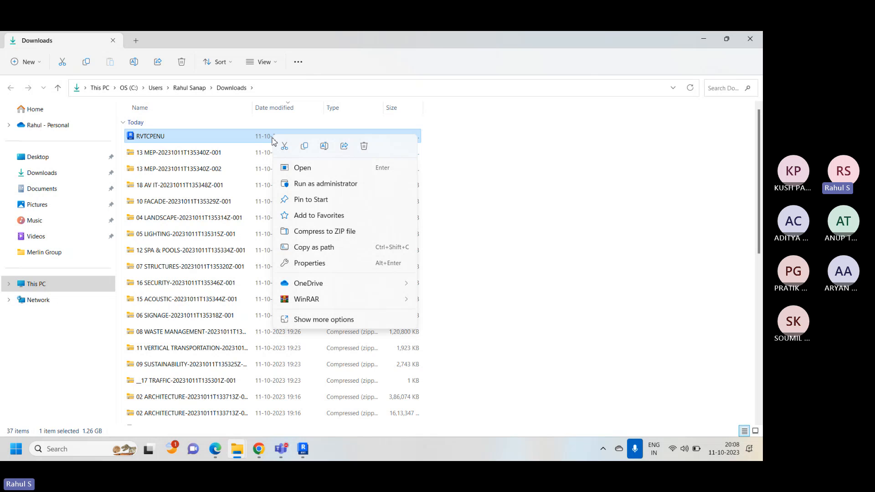
pyautogui.click(315, 184)
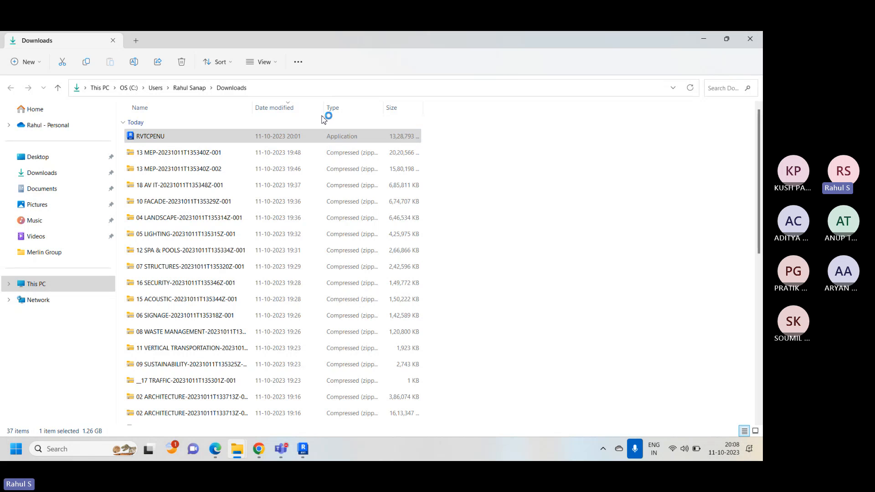
# Switch to Revit, start loading a family, and browse to the OS (C:) drive.
pyautogui.moveTo(236, 452)
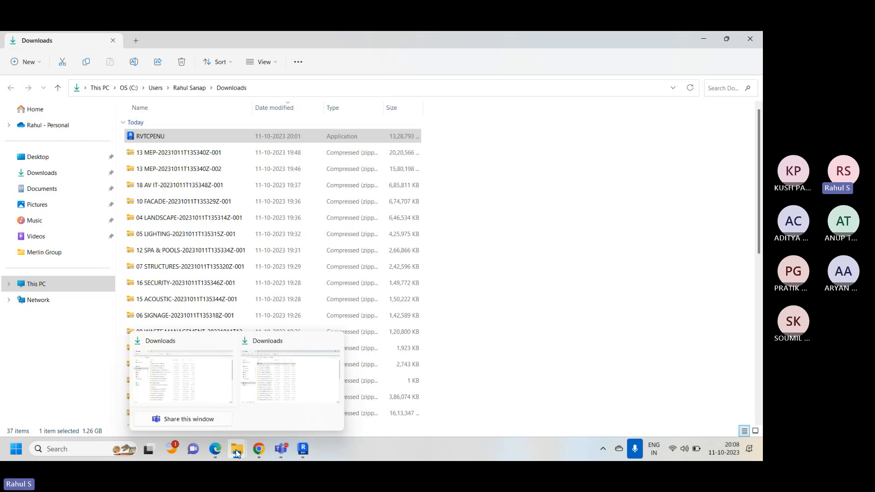
pyautogui.click(303, 449)
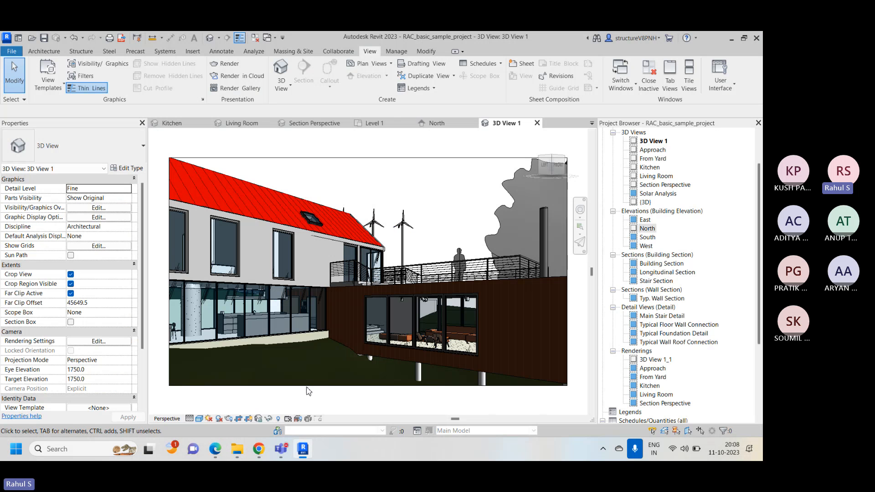
pyautogui.click(193, 51)
pyautogui.click(401, 80)
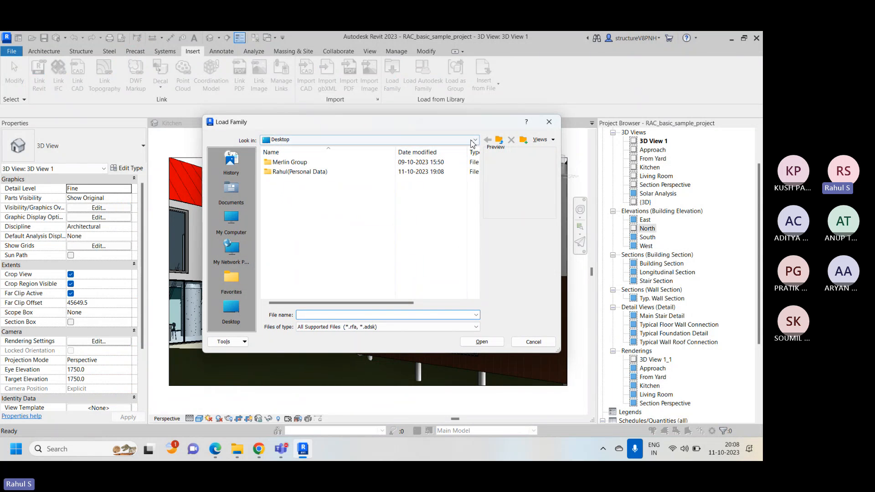
pyautogui.click(427, 140)
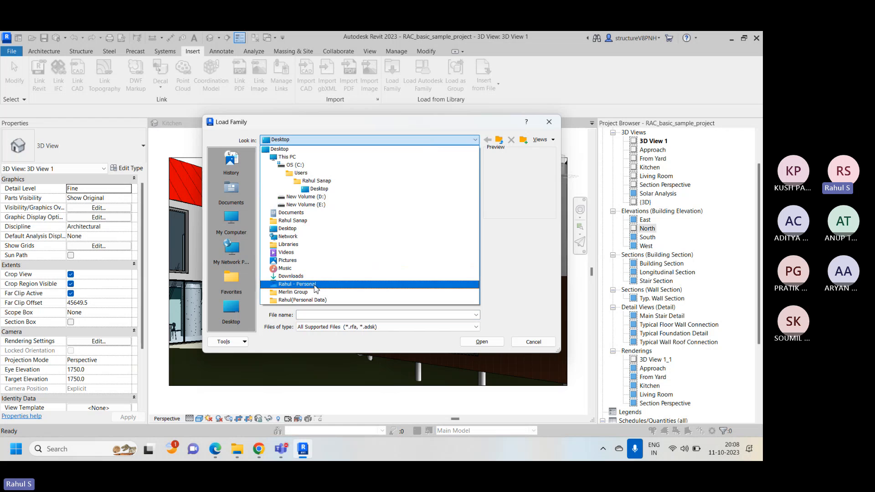
pyautogui.click(308, 166)
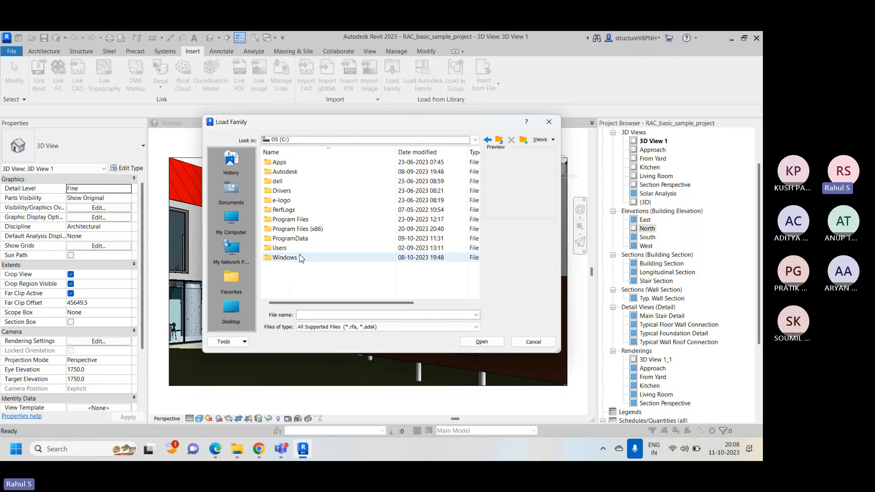
# Browse to ProgramData > Autodesk > RVT 2023 > Libraries to check which language folders are available.
pyautogui.doubleClick(298, 239)
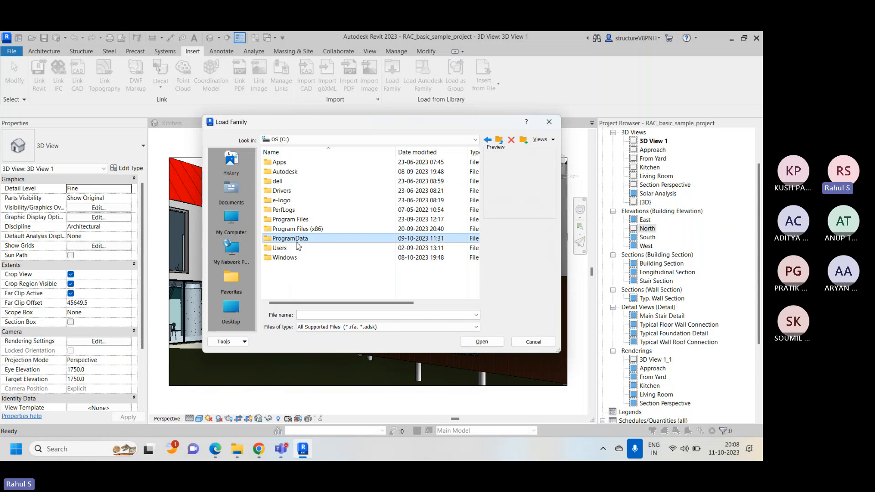
pyautogui.scroll(-5, 305, 232)
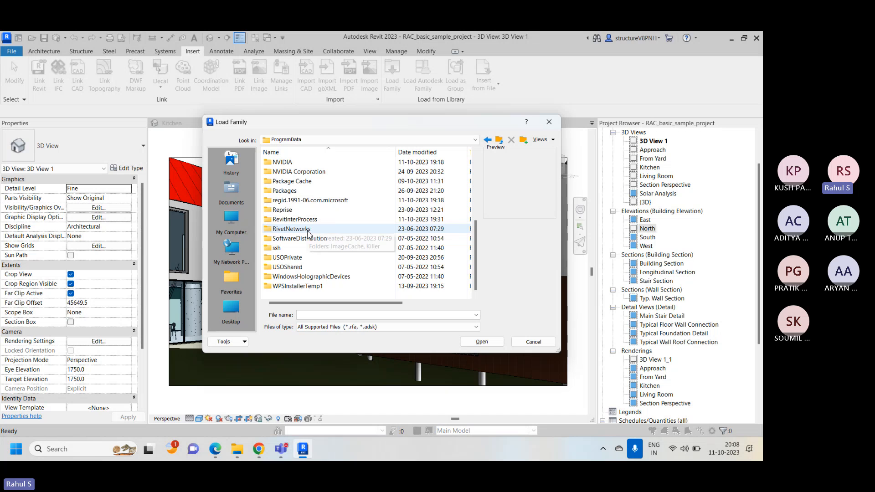
pyautogui.scroll(5, 304, 227)
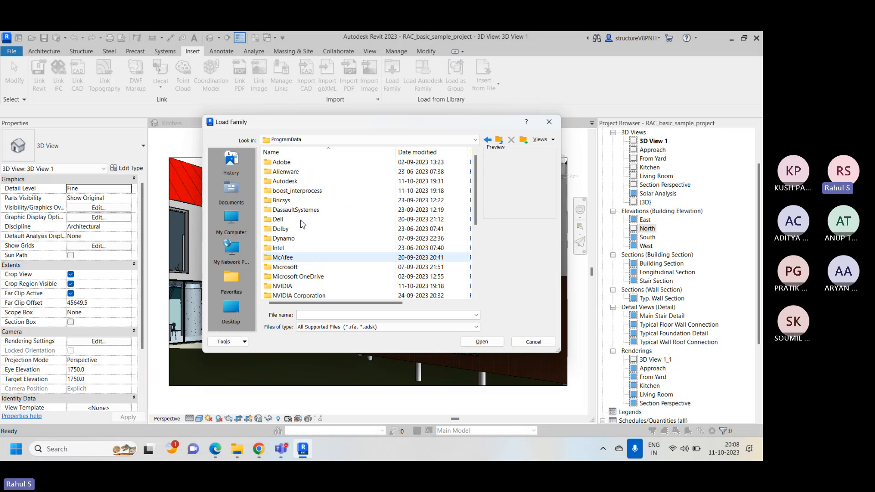
pyautogui.doubleClick(287, 181)
pyautogui.scroll(-2, 311, 206)
pyautogui.scroll(-1, 312, 206)
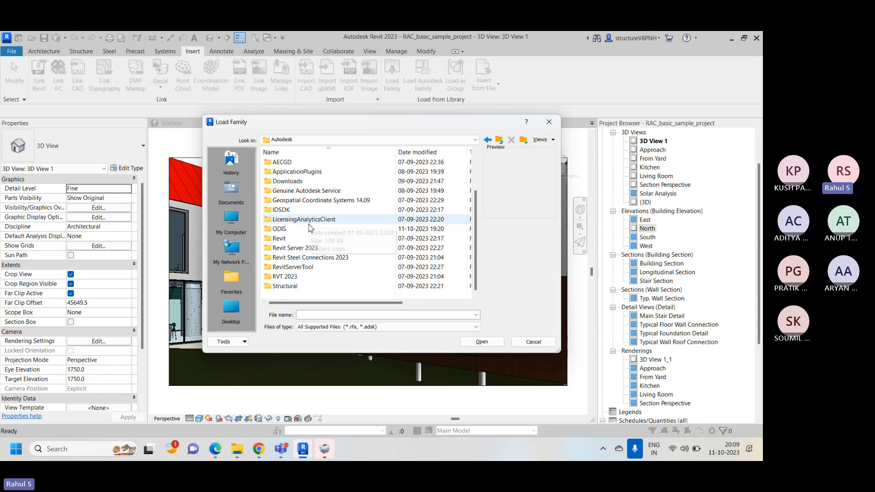
pyautogui.doubleClick(305, 277)
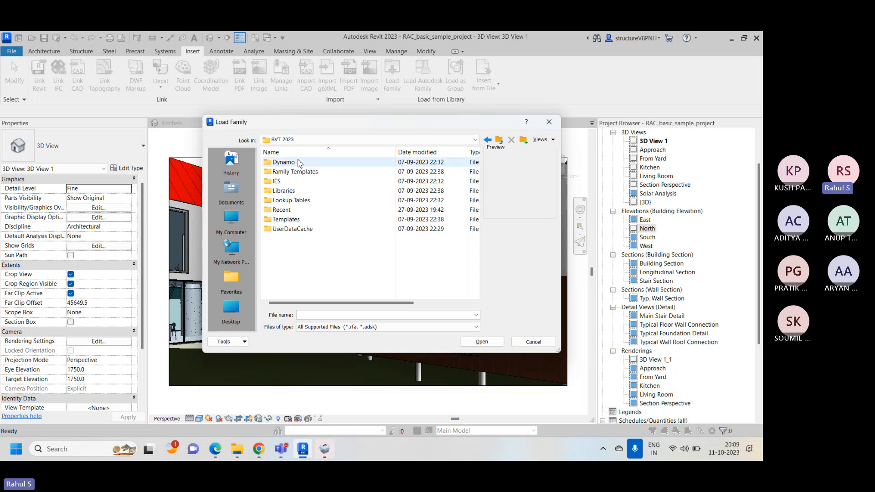
pyautogui.doubleClick(299, 191)
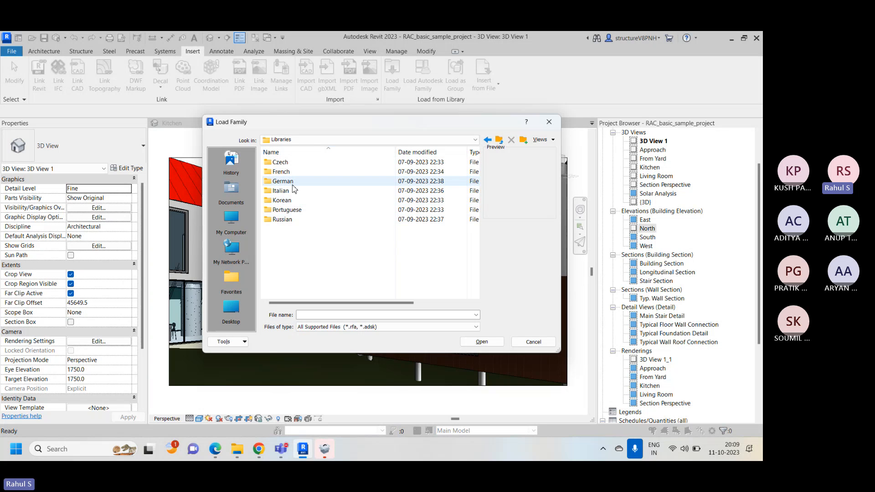
# Check the English folder inside Family Templates and return to the RVT 2023 Libraries folder.
pyautogui.click(498, 140)
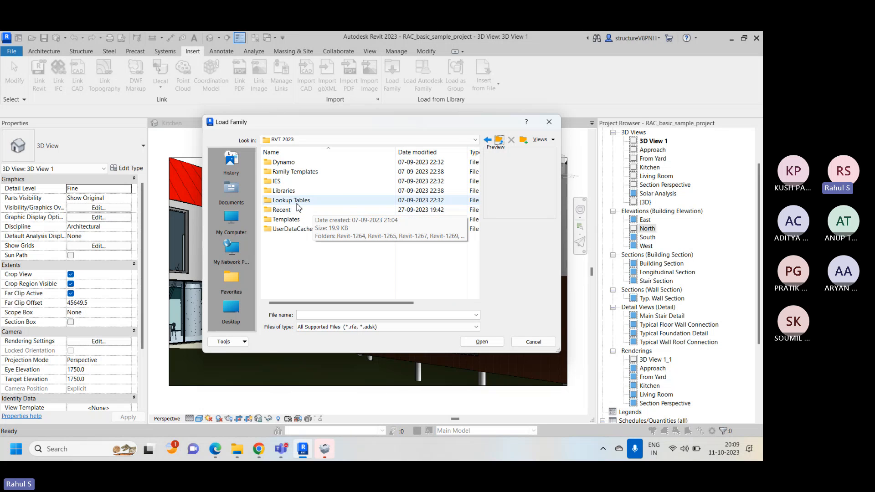
pyautogui.doubleClick(303, 172)
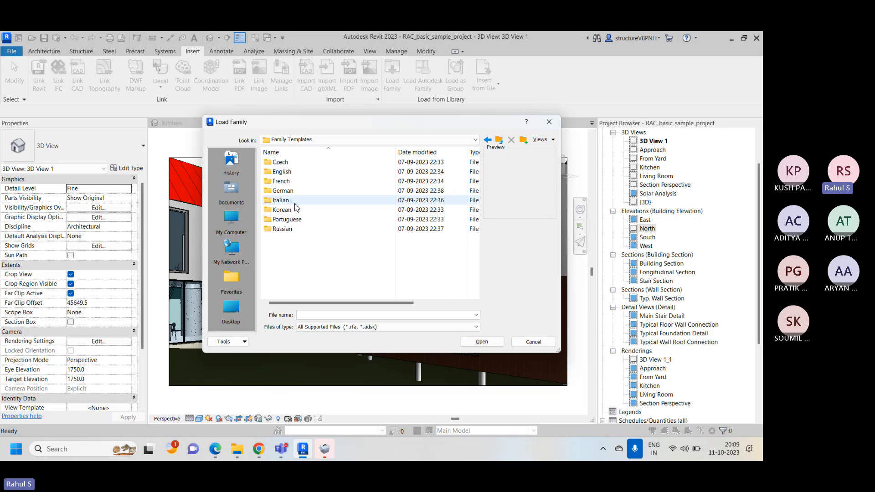
pyautogui.doubleClick(295, 173)
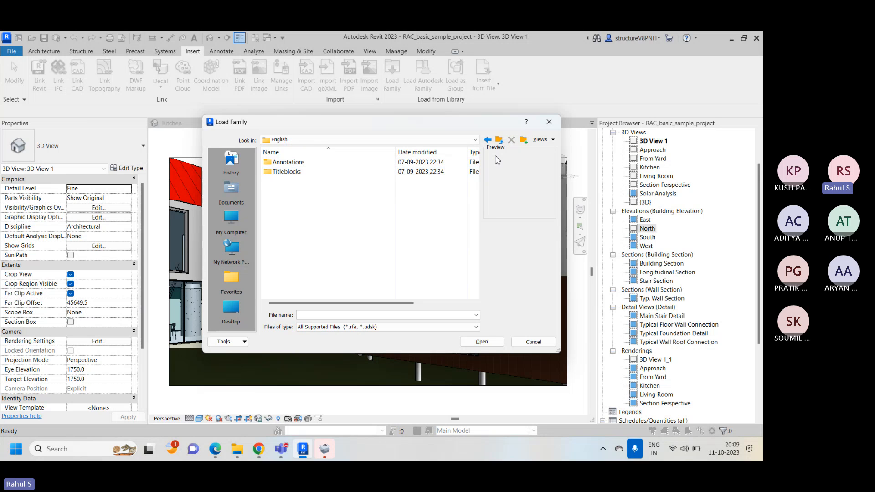
pyautogui.click(499, 141)
pyautogui.click(499, 141)
pyautogui.doubleClick(296, 191)
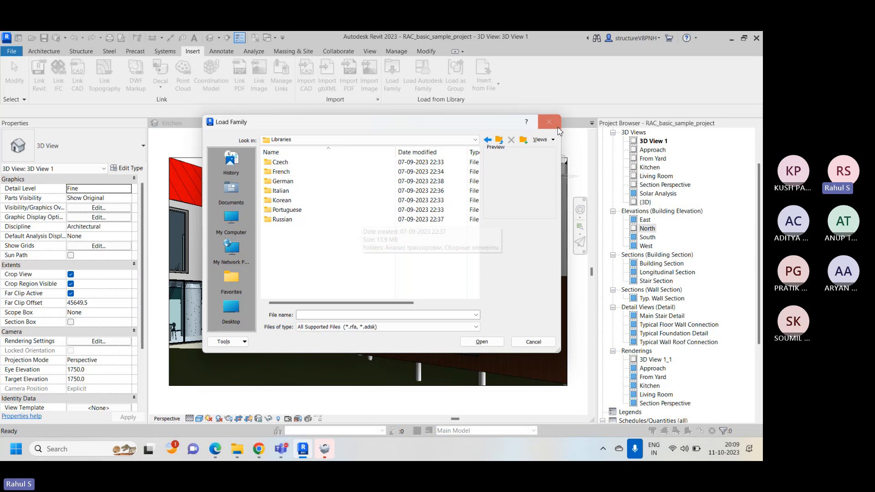
# Close the Load Family dialog and install the Autodesk US English Content for Revit 2023, finishing the installer.
pyautogui.click(557, 128)
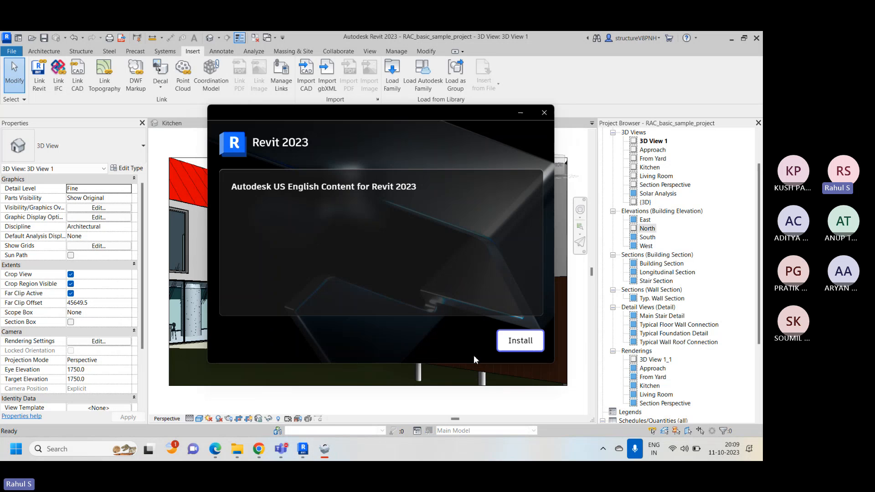
pyautogui.click(506, 351)
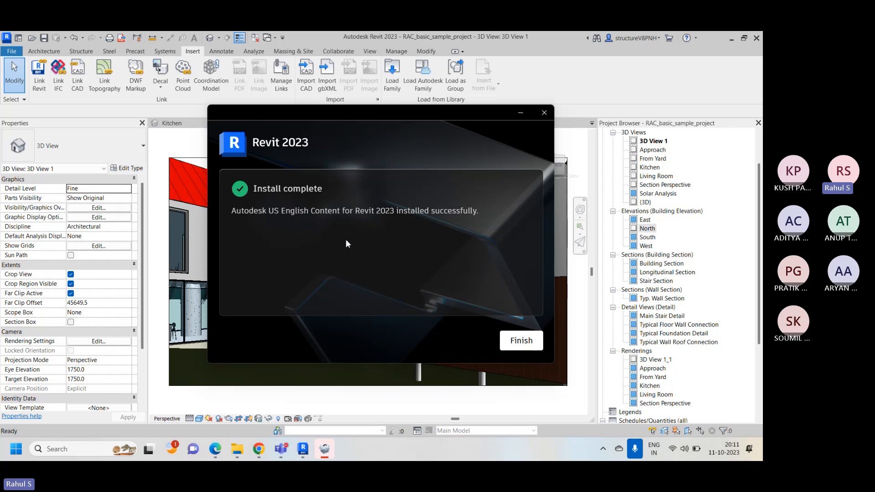
pyautogui.click(520, 342)
# Reopen Load Family and browse to the US folder under Libraries > English to review its family categories.
pyautogui.click(402, 86)
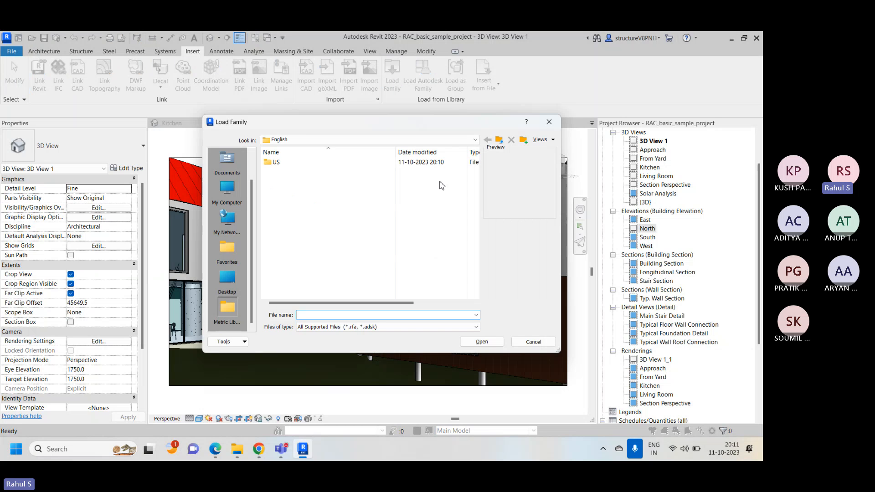
pyautogui.click(499, 139)
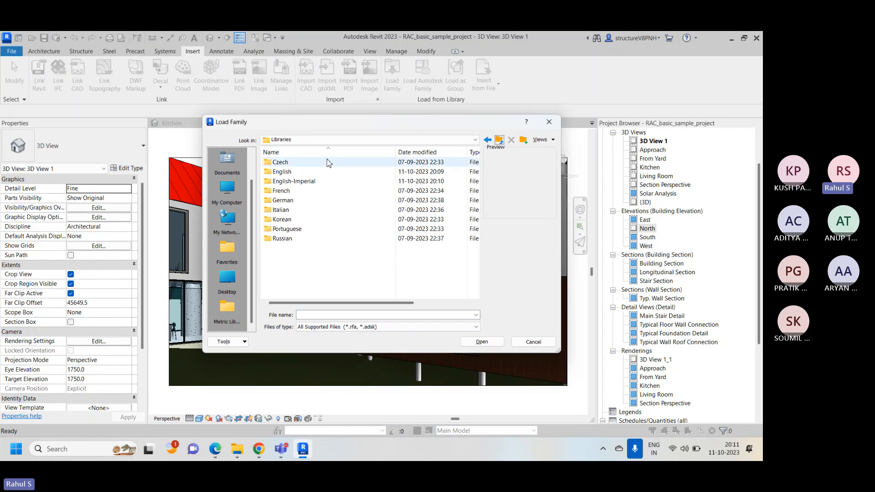
pyautogui.click(499, 140)
pyautogui.doubleClick(315, 190)
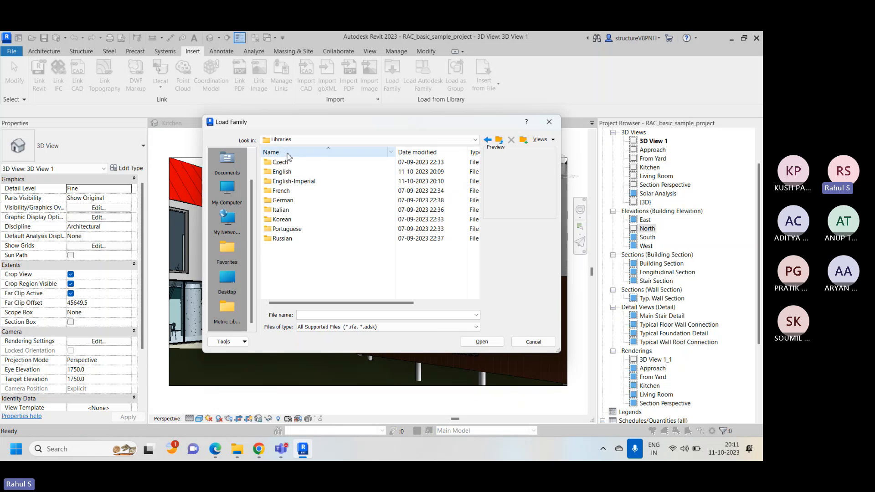
pyautogui.doubleClick(305, 173)
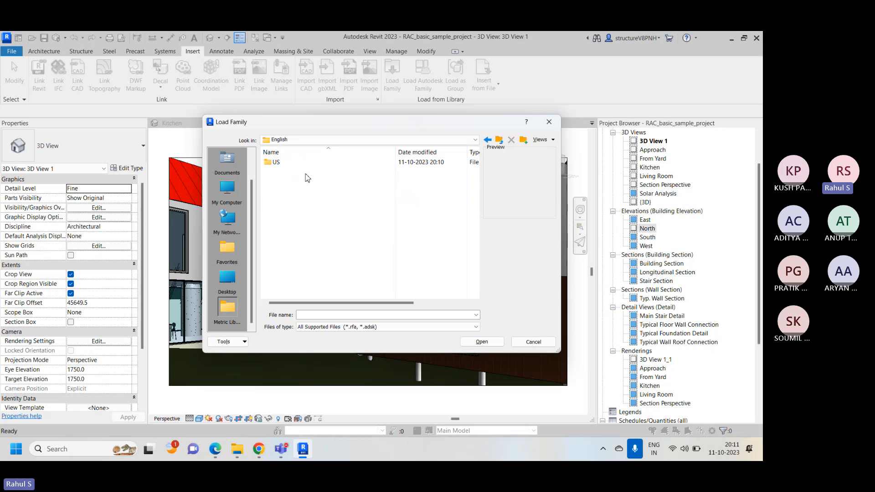
pyautogui.doubleClick(286, 166)
pyautogui.scroll(-7, 294, 255)
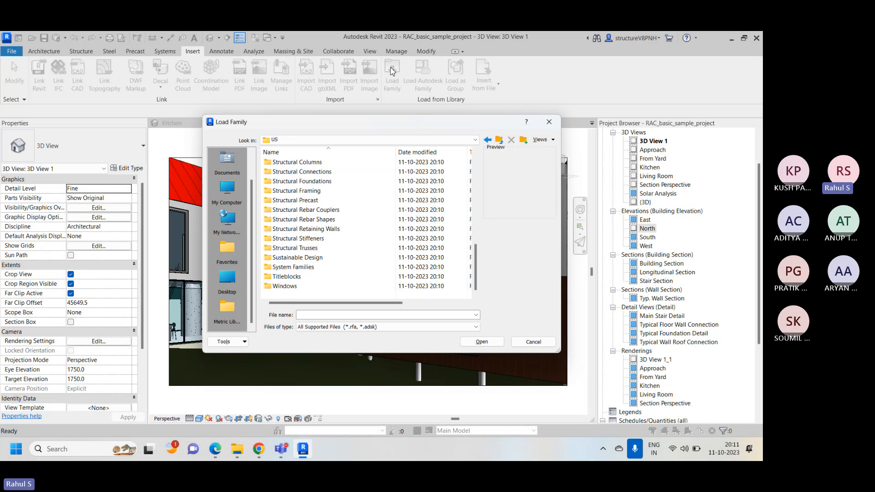
pyautogui.scroll(10, 355, 230)
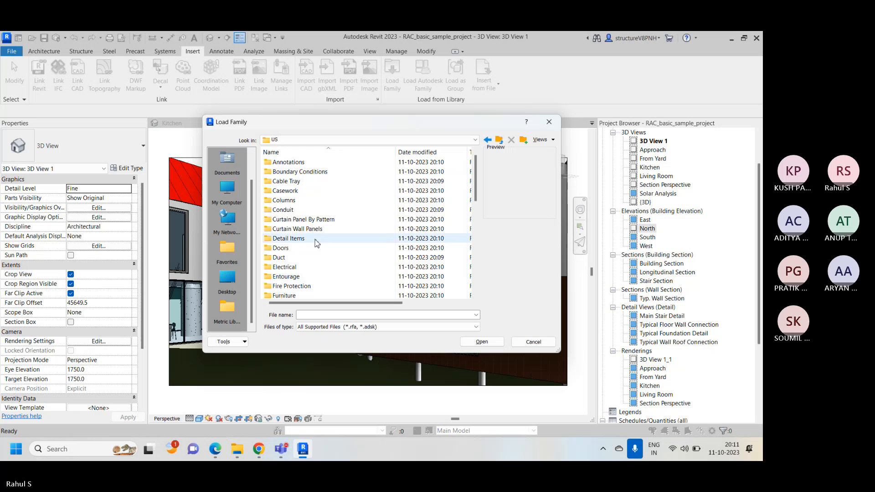
pyautogui.scroll(-1, 308, 264)
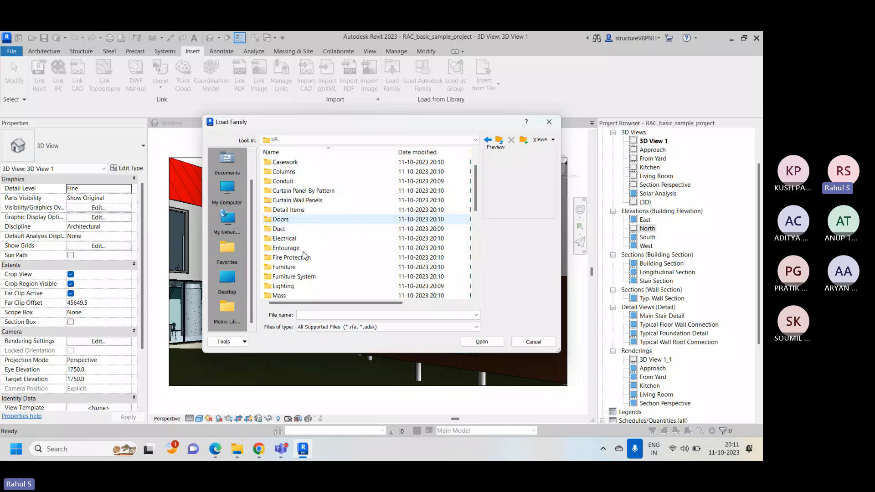
# Open the Furniture > Beds folder and preview the M_Bed-Box, M_Bed-Bunk, M_Bed-Shaker and M_Bed-Standard families.
pyautogui.doubleClick(301, 267)
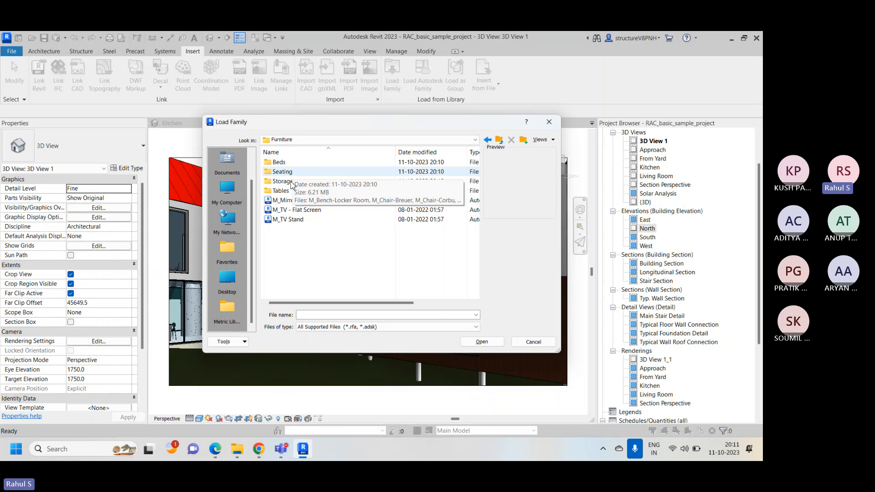
pyautogui.doubleClick(292, 162)
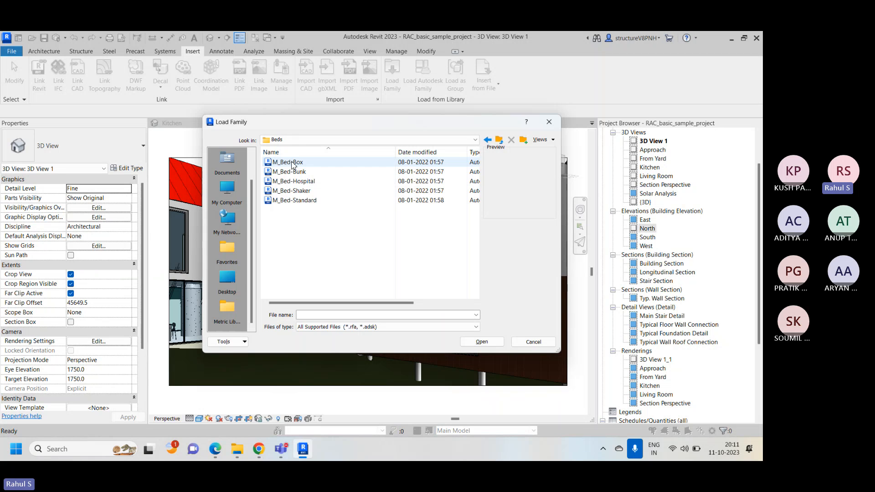
pyautogui.click(292, 163)
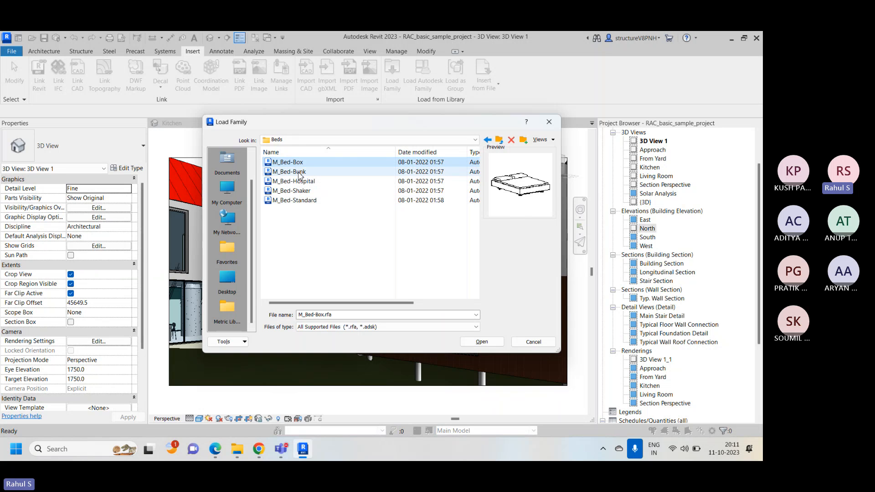
pyautogui.click(300, 172)
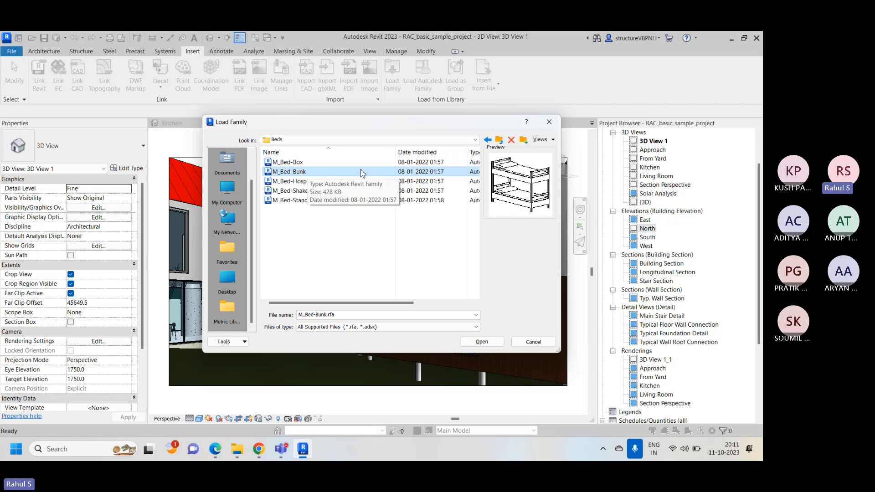
pyautogui.click(301, 191)
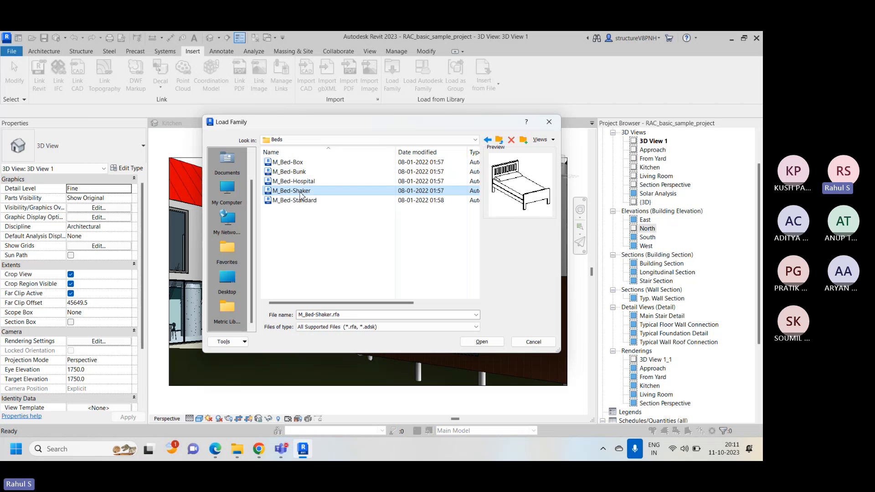
pyautogui.click(306, 201)
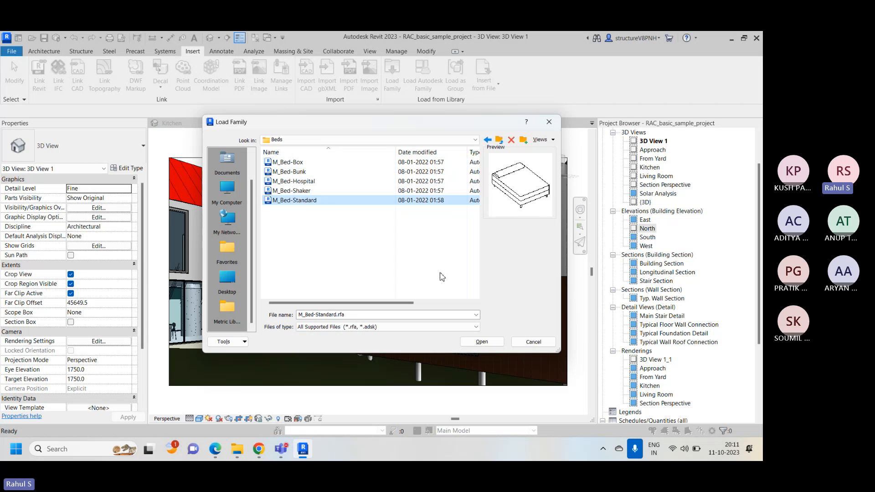
# Open the Furniture > Seating folder and preview its chair, auditorium seating and sofa families, ending on M_Chair-Desk.
pyautogui.click(498, 139)
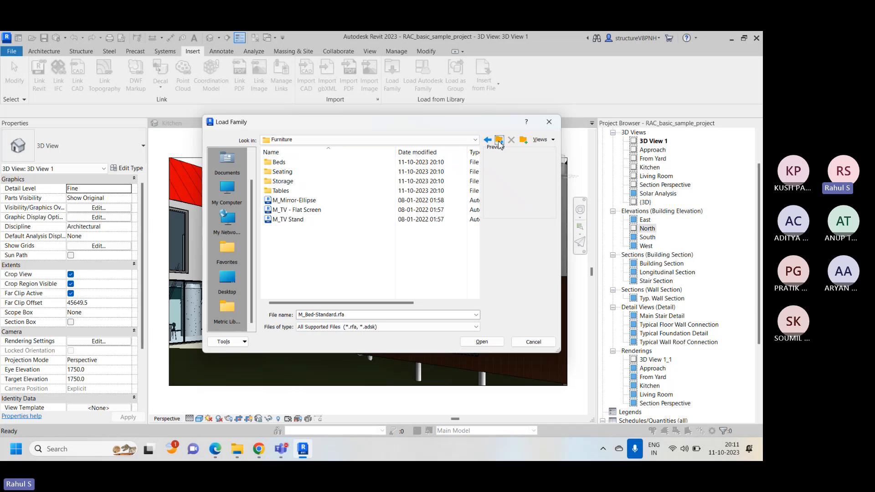
pyautogui.doubleClick(285, 172)
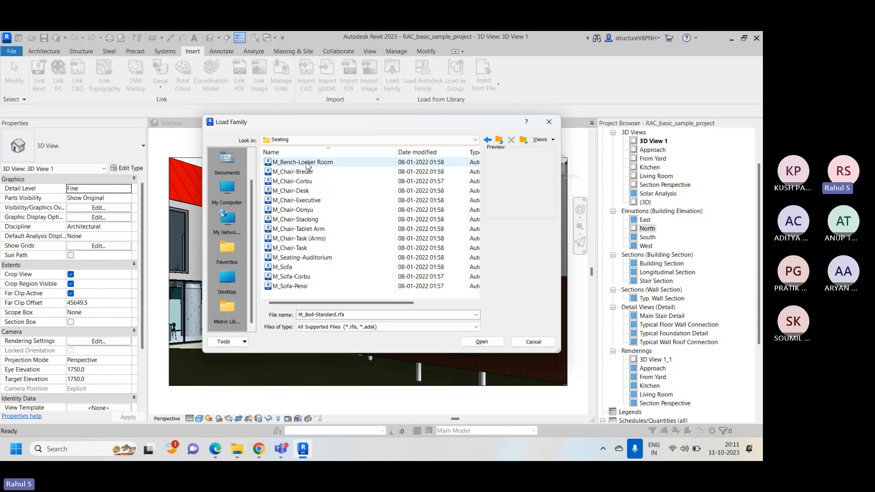
pyautogui.click(306, 173)
pyautogui.click(304, 181)
pyautogui.click(305, 191)
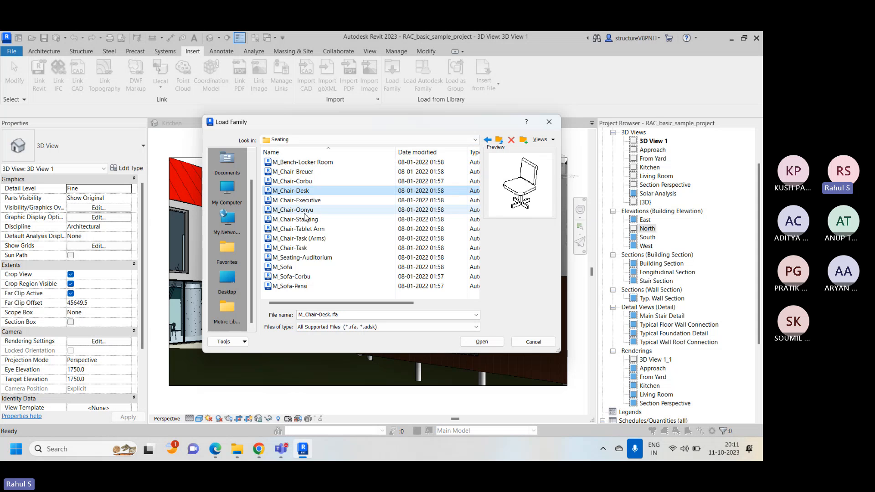
pyautogui.click(304, 210)
pyautogui.click(305, 229)
pyautogui.click(305, 238)
pyautogui.click(305, 257)
pyautogui.click(305, 277)
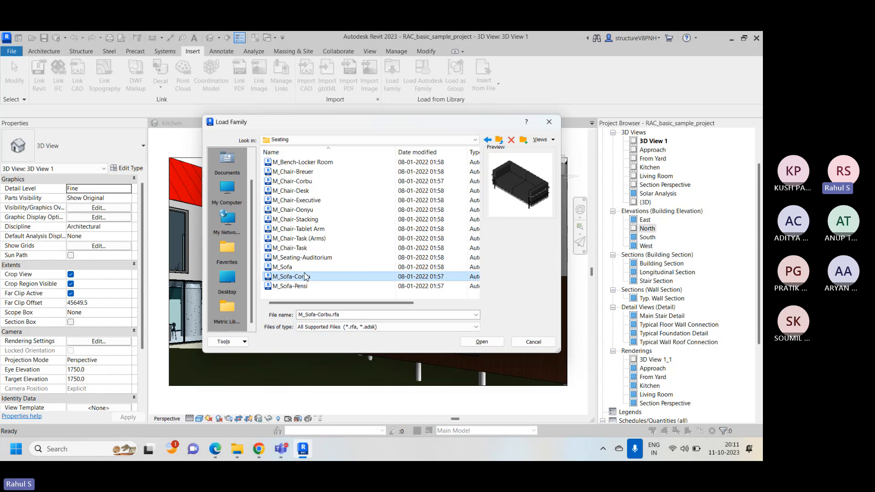
pyautogui.click(304, 285)
pyautogui.click(304, 210)
pyautogui.click(304, 190)
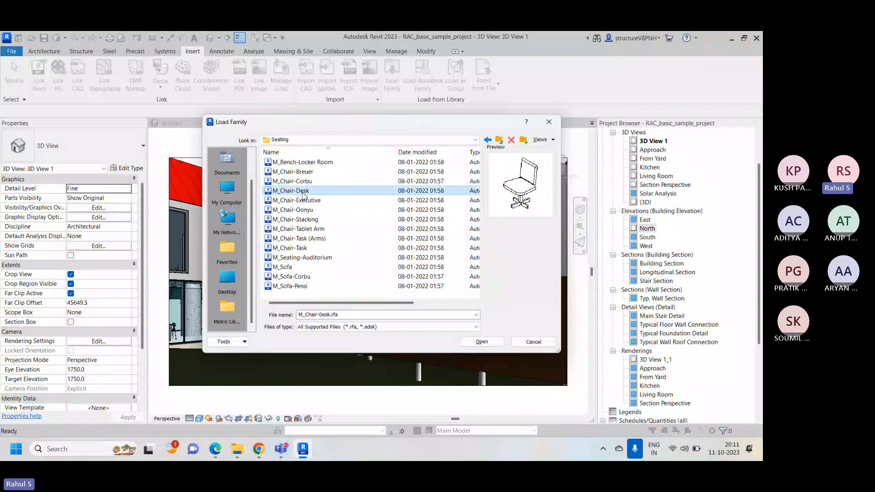
# Load the M_Chair-Stacking family from the Seating folder into the project.
pyautogui.click(305, 210)
pyautogui.click(306, 219)
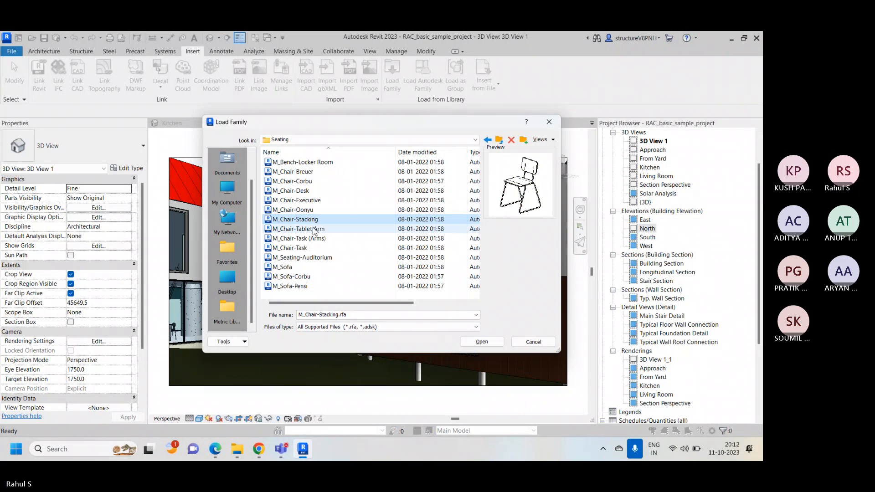
pyautogui.click(481, 341)
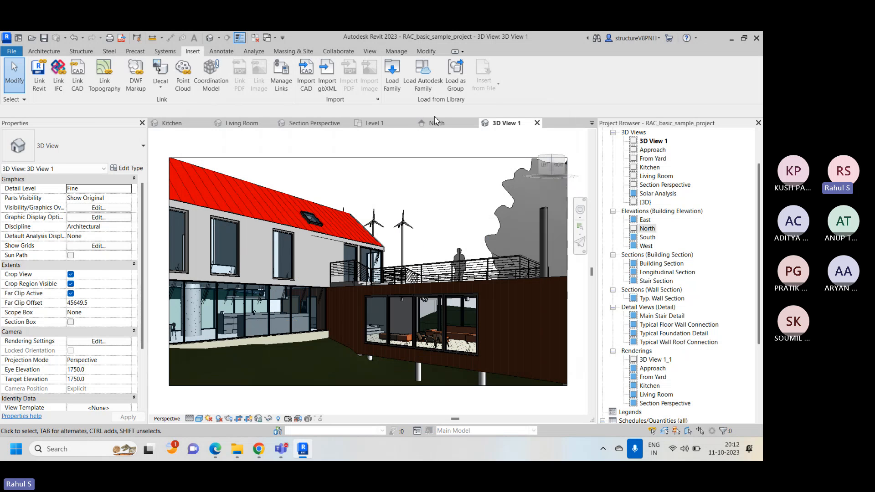
# Switch to the Level 1 floor plan and load the M_Chair-Corbu family from the Seating folder.
pyautogui.click(385, 123)
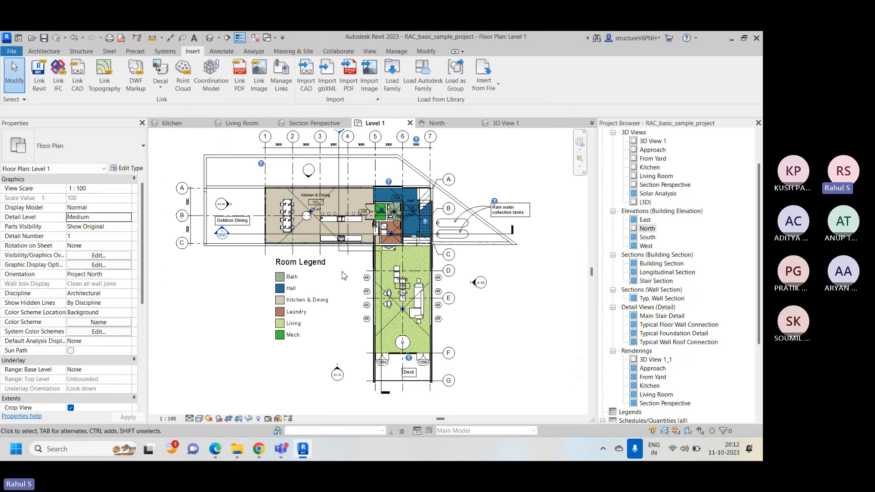
pyautogui.click(393, 84)
pyautogui.click(292, 181)
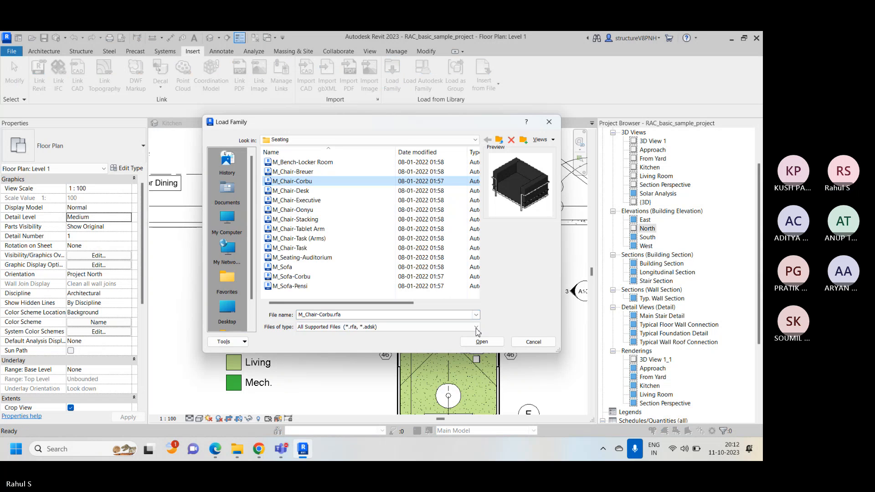
pyautogui.click(479, 342)
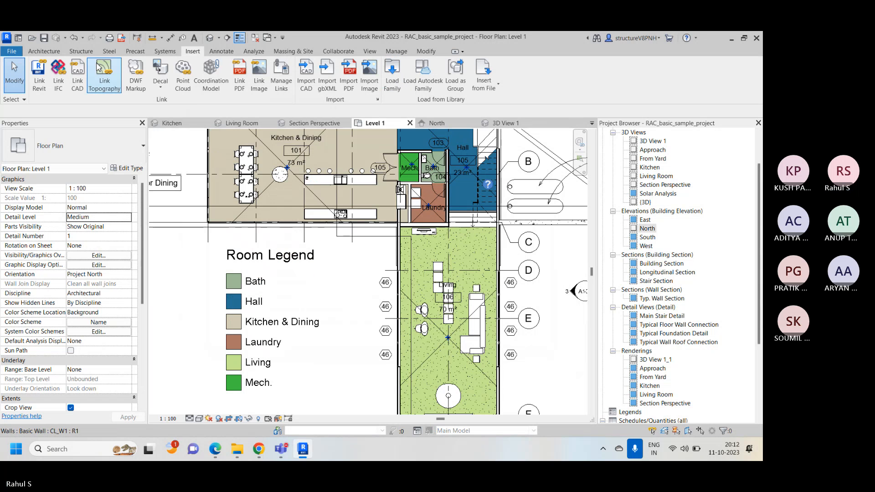
# Place a vertical column of four M_Chair-Stacking components outside the building, between the Room Legend and the Living room.
pyautogui.click(44, 51)
pyautogui.click(117, 75)
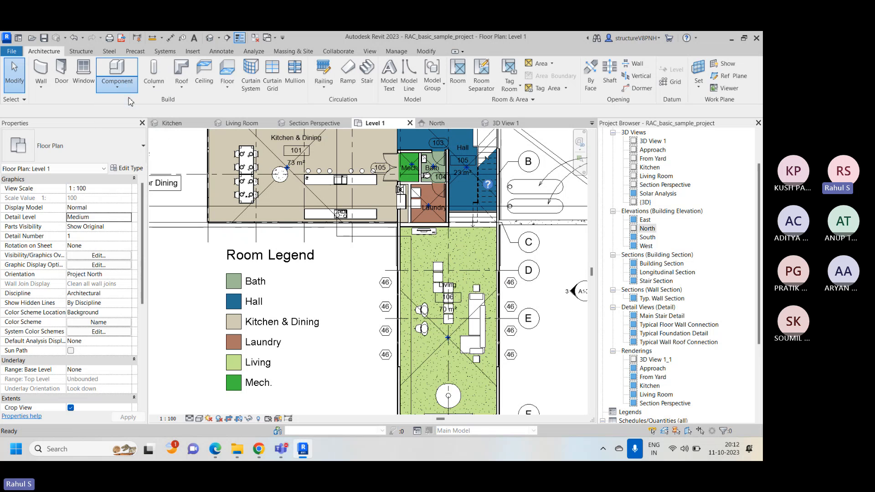
pyautogui.click(68, 145)
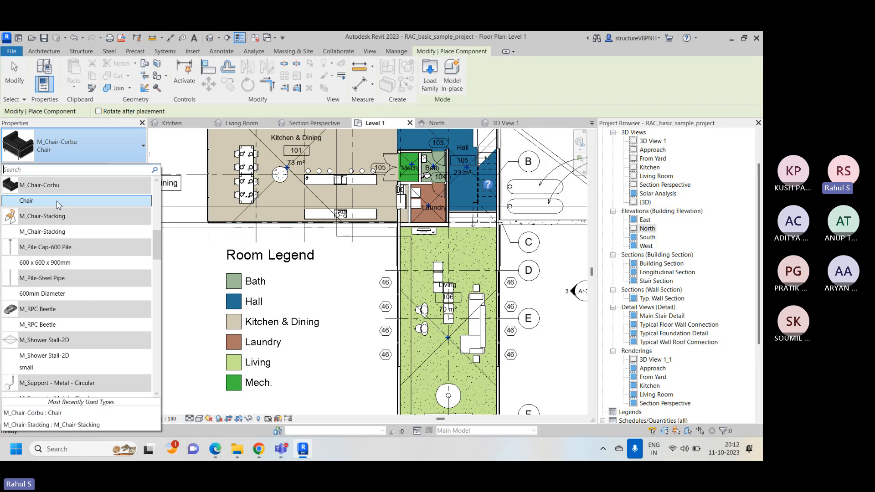
pyautogui.click(46, 231)
pyautogui.scroll(4, 314, 264)
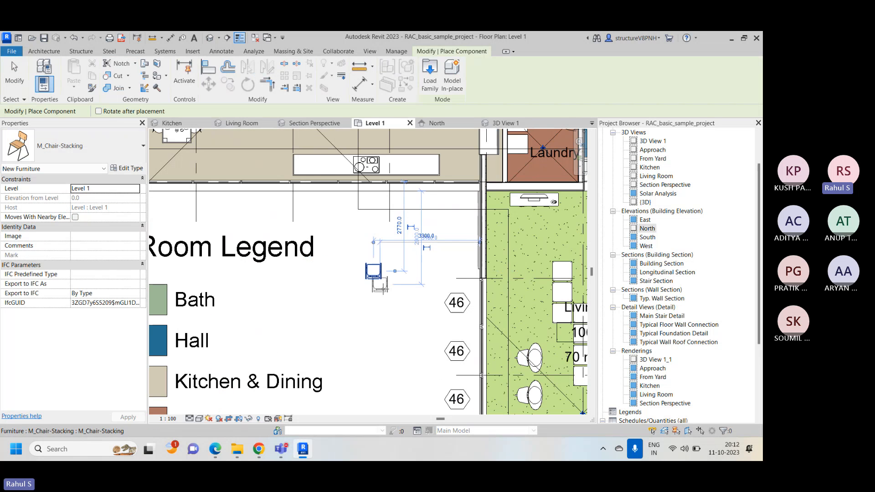
pyautogui.click(373, 275)
pyautogui.click(374, 296)
pyautogui.click(373, 324)
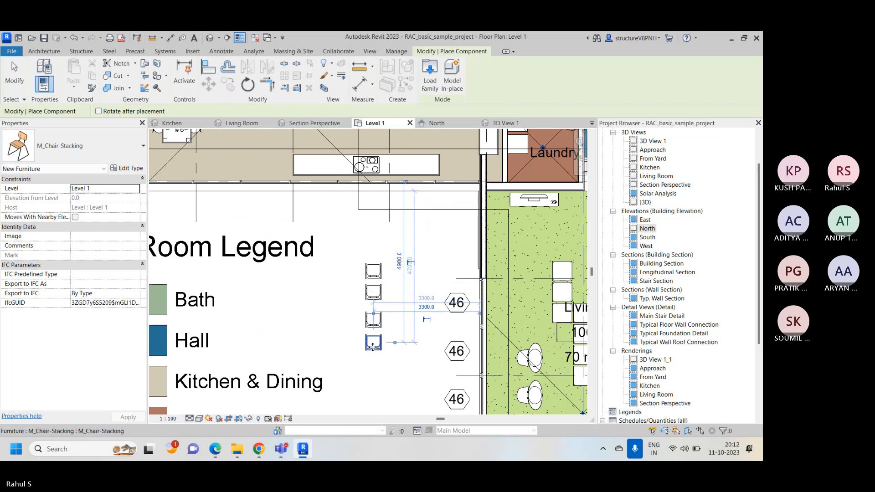
pyautogui.click(372, 346)
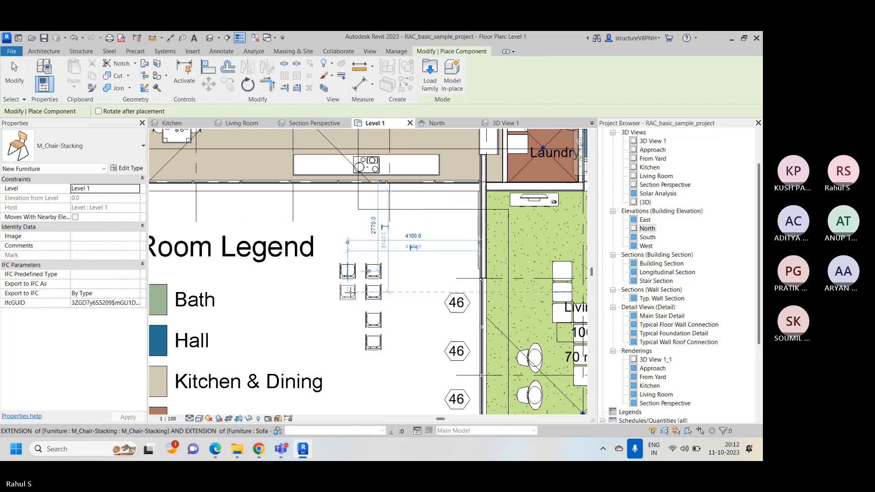
# Place a second, aligned column of four M_Chair-Stacking components beside the first, on its Room Legend side.
pyautogui.click(349, 292)
pyautogui.click(348, 320)
pyautogui.click(349, 341)
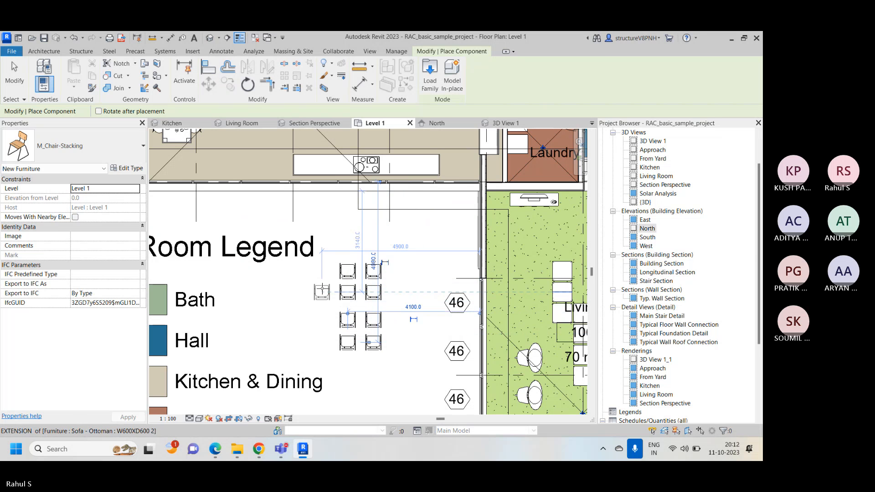
pyautogui.rightClick(321, 291)
pyautogui.click(360, 133)
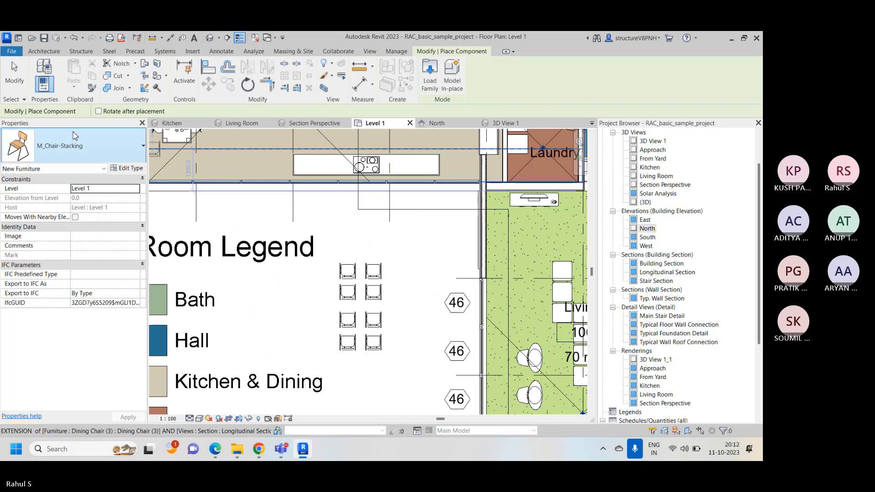
# Place one M_Chair-Corbu armchair above the two columns of stacking chairs and end component placement.
pyautogui.click(75, 135)
pyautogui.scroll(2, 86, 296)
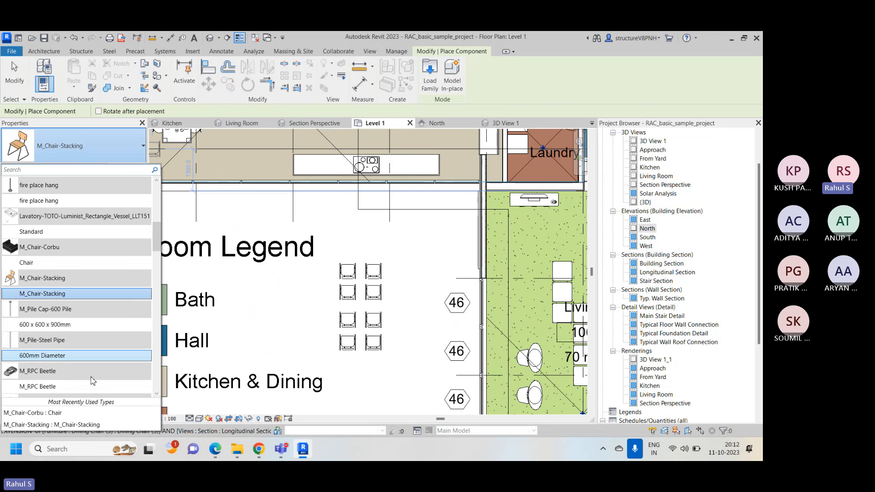
pyautogui.scroll(5, 53, 240)
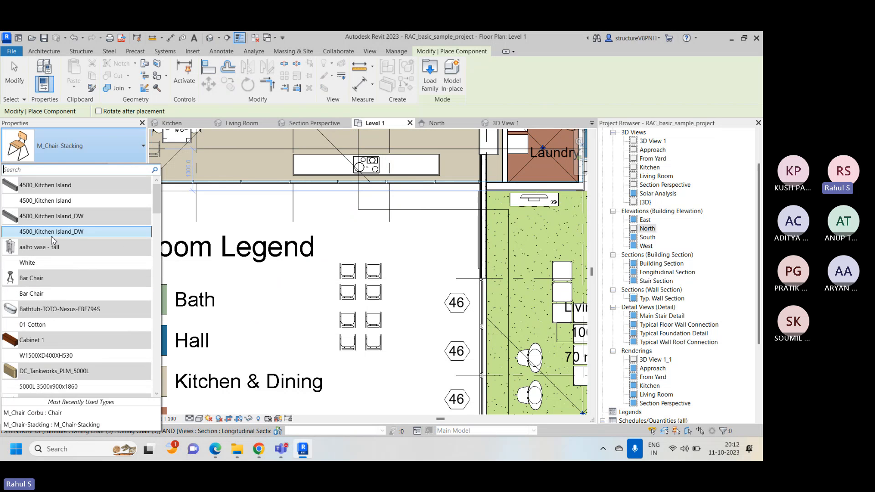
pyautogui.scroll(-1, 56, 287)
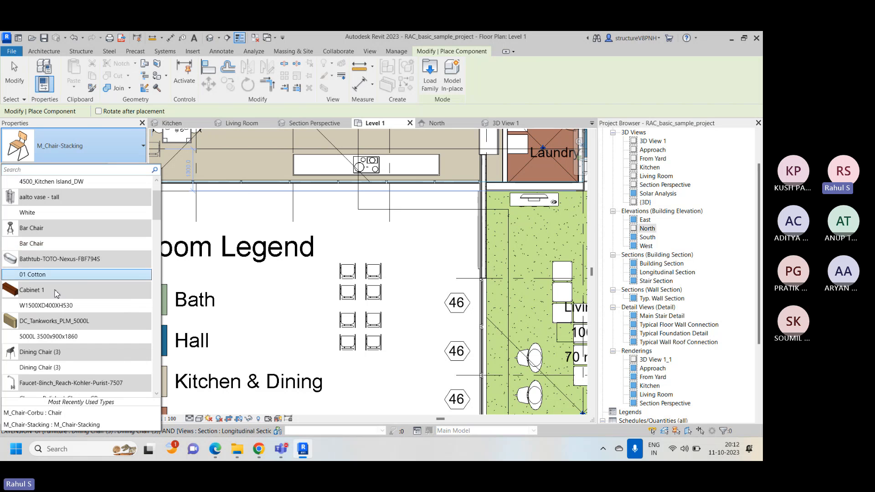
pyautogui.scroll(-4, 57, 293)
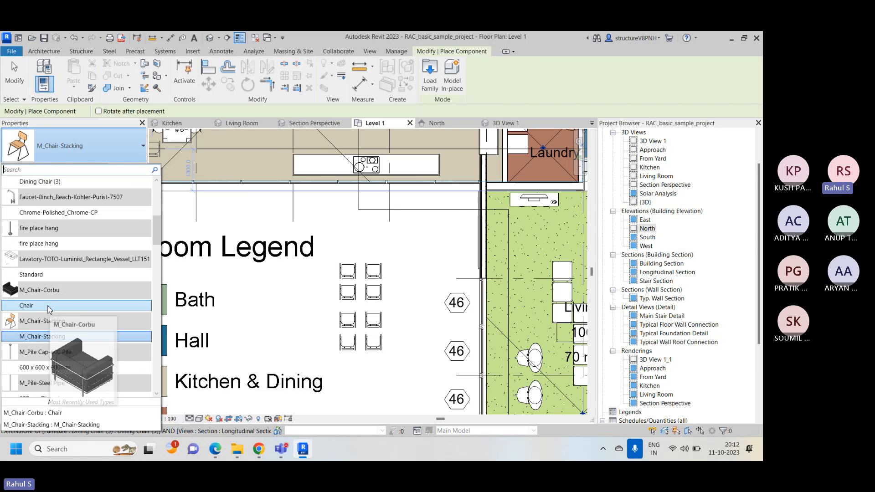
pyautogui.click(49, 306)
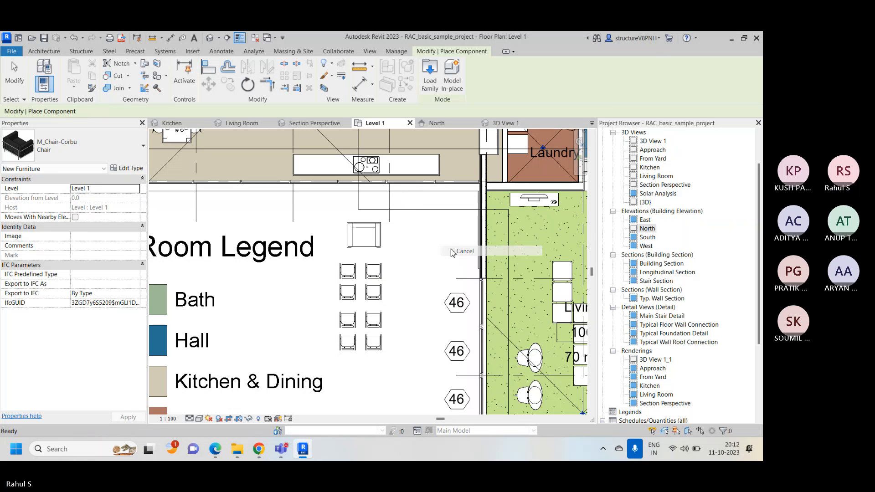
pyautogui.press('Escape')
pyautogui.press('Escape')
# Open the default 3D view and examine the placed stacking chairs and armchair beside the building.
pyautogui.click(218, 39)
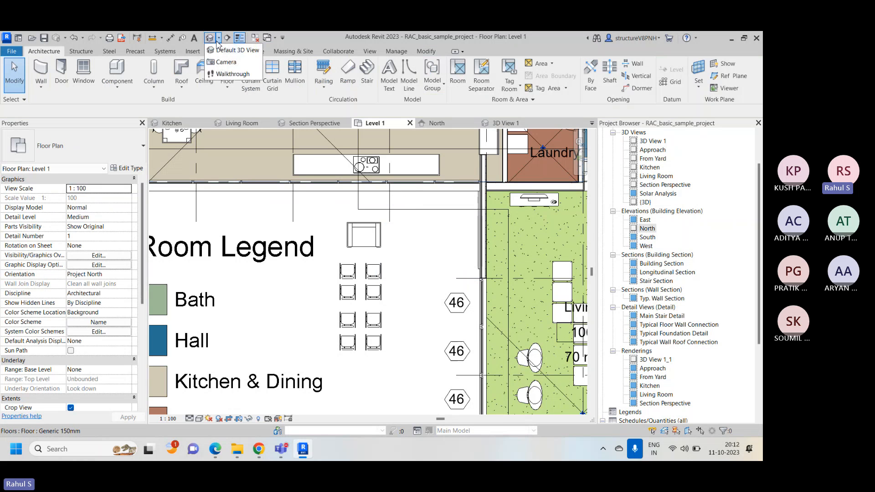
pyautogui.click(219, 47)
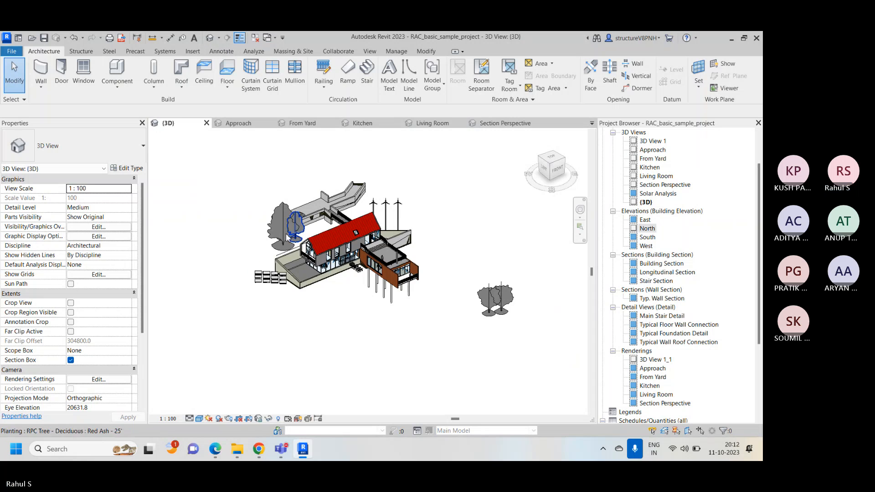
pyautogui.scroll(5, 370, 273)
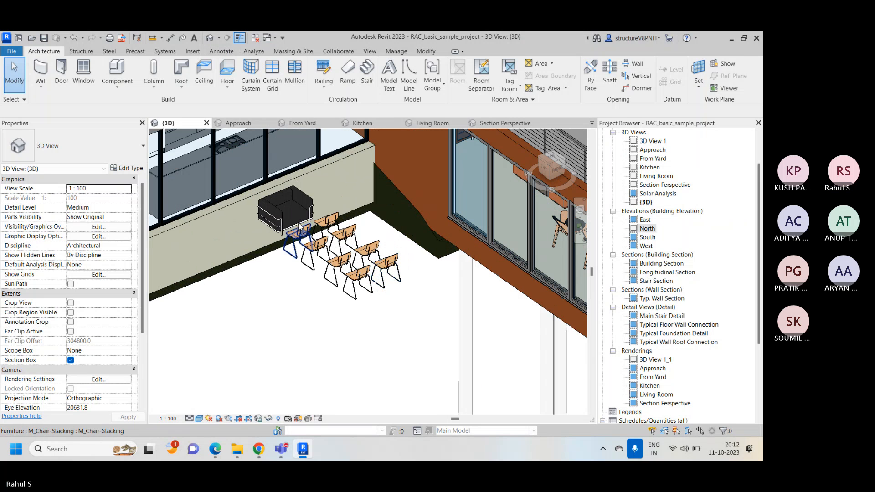
pyautogui.scroll(3, 299, 226)
pyautogui.moveTo(359, 312); pyautogui.dragTo(331, 289, button='middle')
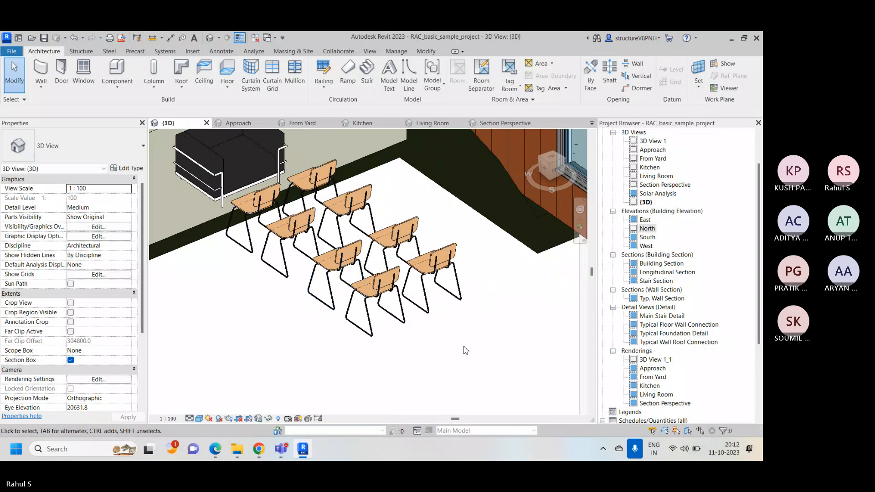
pyautogui.moveTo(499, 364); pyautogui.dragTo(465, 384, button='middle')
pyautogui.scroll(-3, 363, 327)
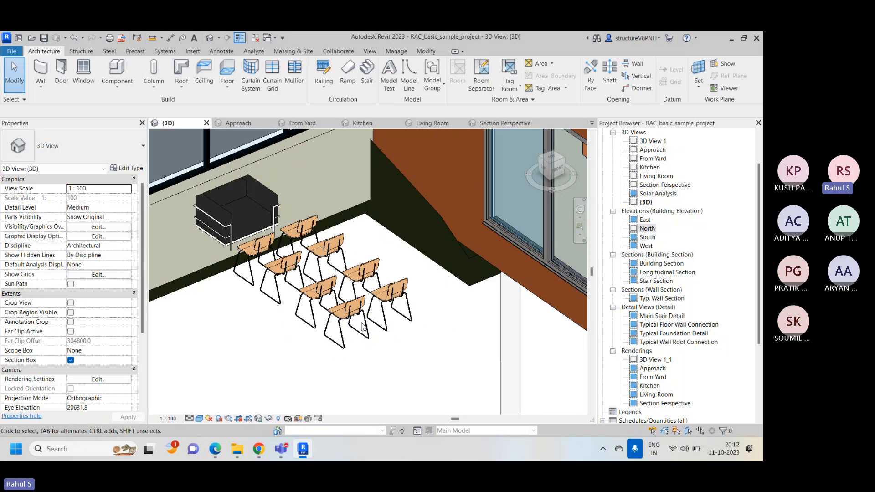
pyautogui.scroll(-3, 348, 315)
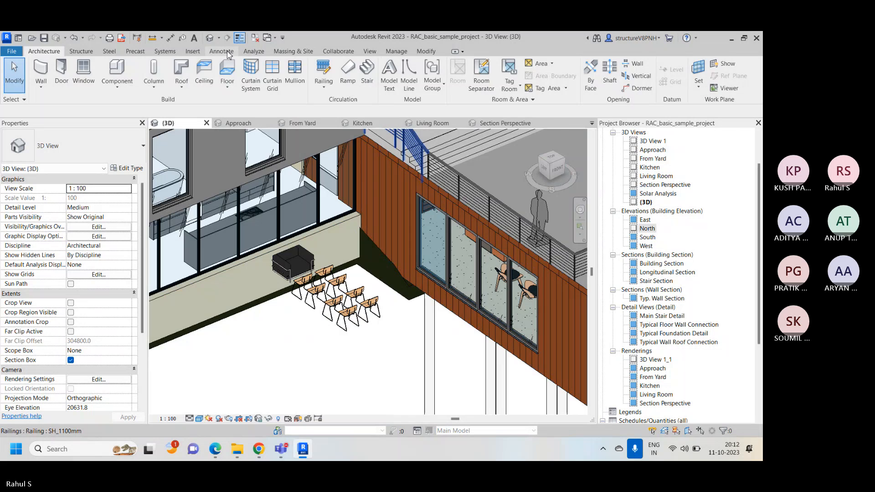
# Reopen Load Family and go up to the US library folder to review its family categories.
pyautogui.click(192, 51)
pyautogui.click(391, 75)
pyautogui.click(500, 140)
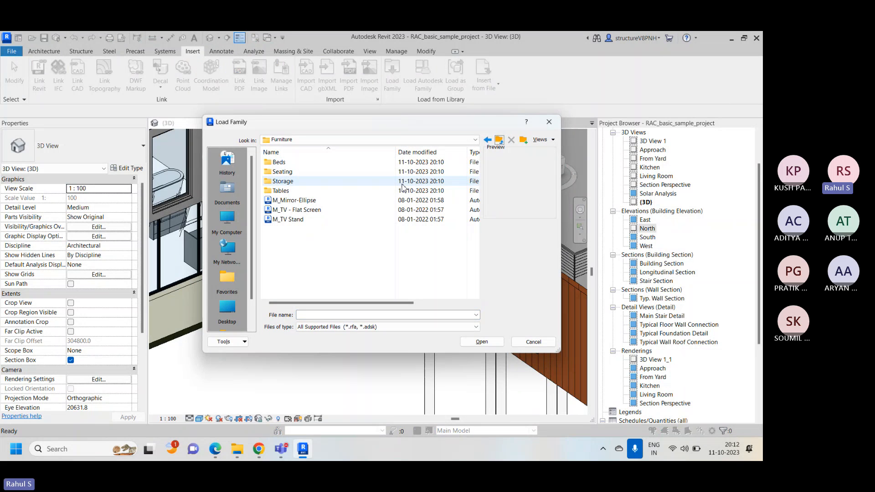
pyautogui.click(498, 141)
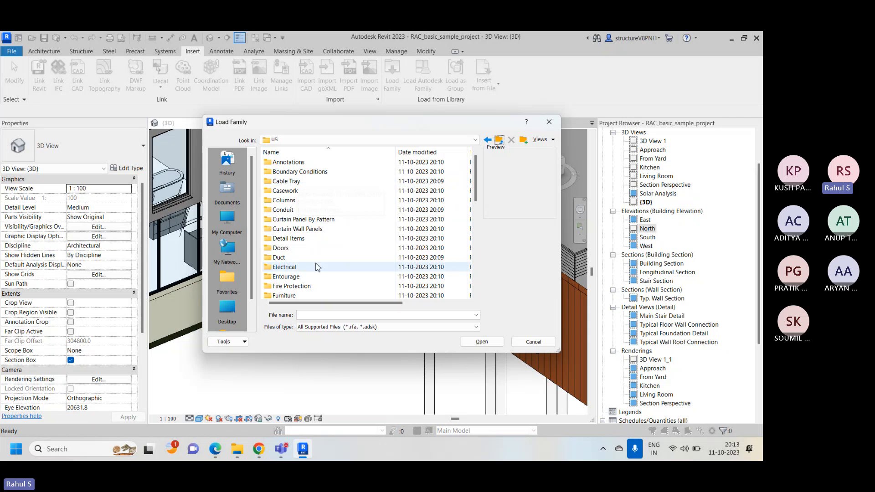
pyautogui.scroll(-1, 301, 260)
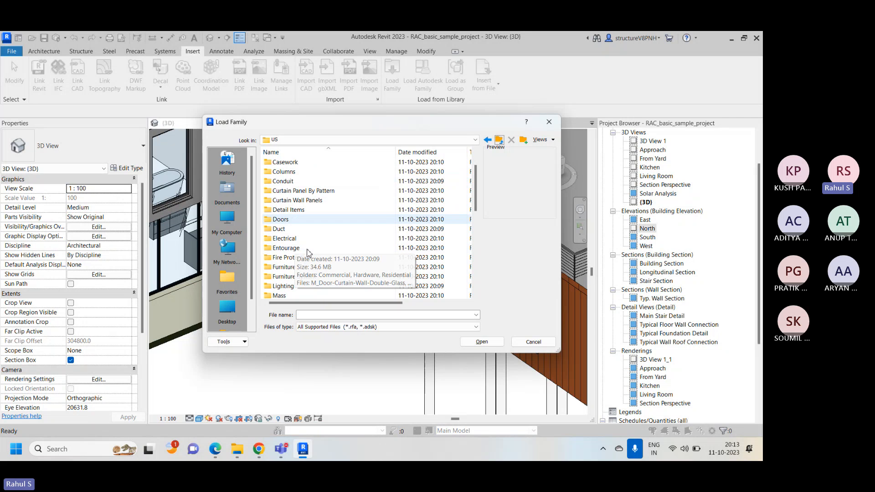
pyautogui.scroll(-1, 290, 290)
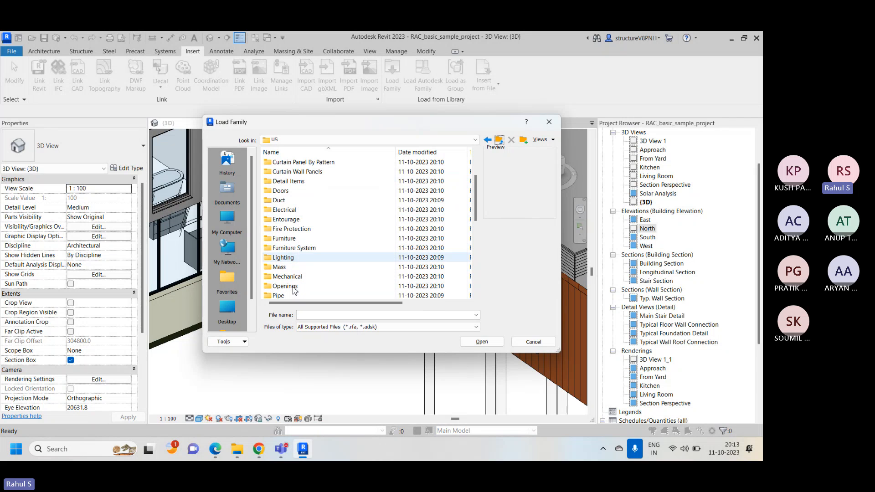
pyautogui.scroll(-1, 308, 283)
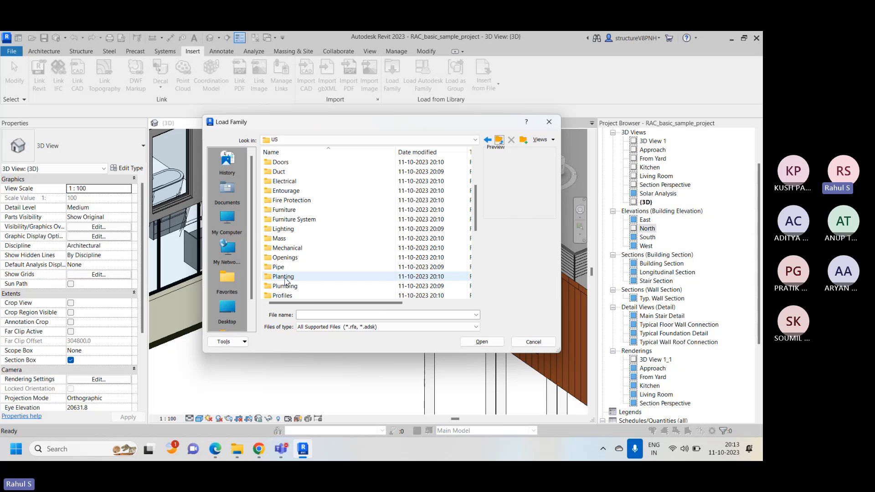
pyautogui.scroll(-2, 285, 280)
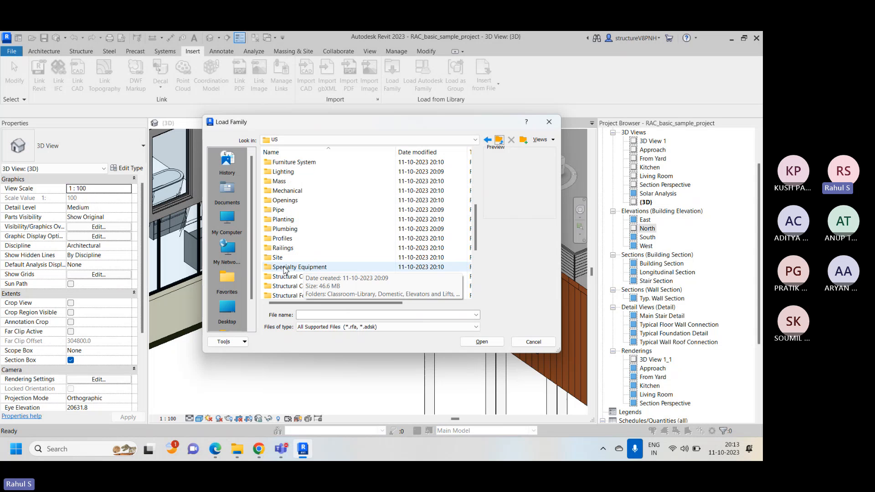
# Open the Specialty Equipment > Domestic folder and preview the M_Kitchenette - Medium and M_Kitchenette - Small families.
pyautogui.doubleClick(304, 268)
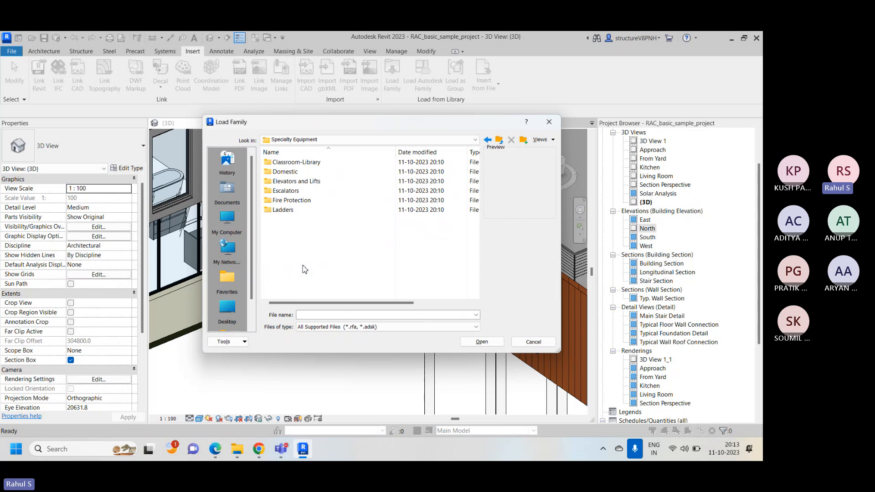
pyautogui.doubleClick(292, 172)
pyautogui.click(301, 182)
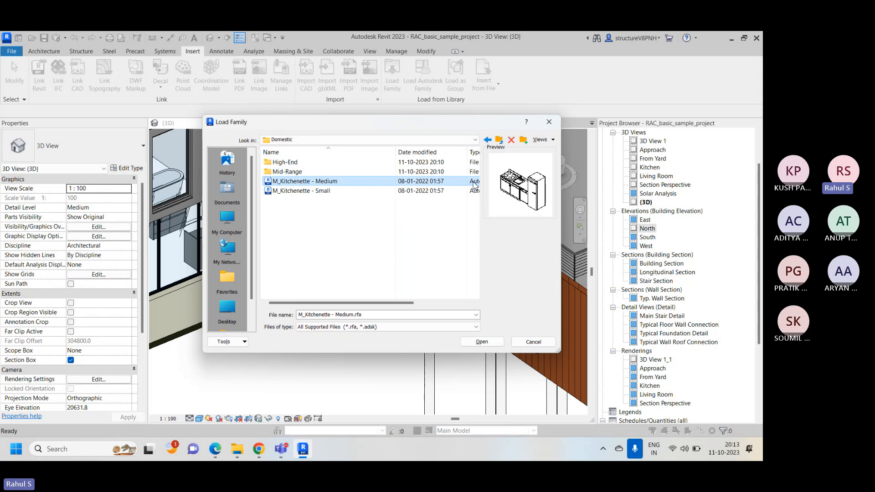
pyautogui.click(293, 191)
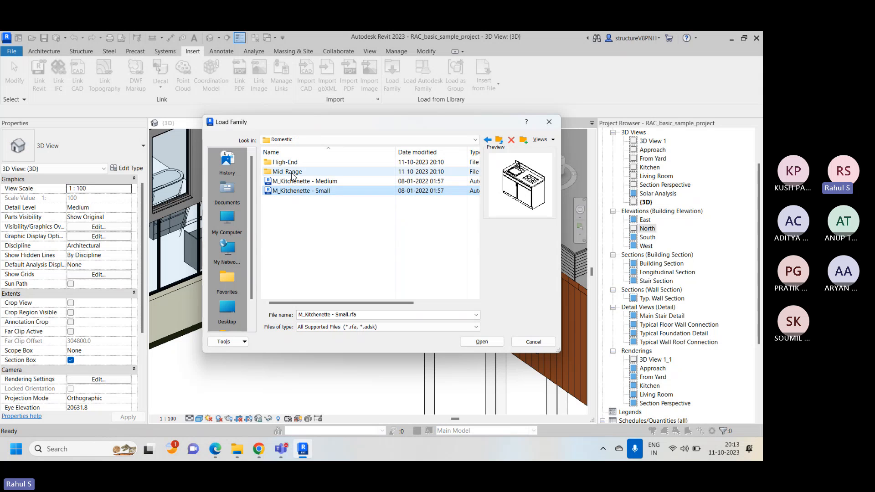
# Open the Mid-Range folder and preview its appliance families, including the dishwasher, dryer, gas cooktop, electric range and washers.
pyautogui.doubleClick(287, 172)
pyautogui.click(306, 182)
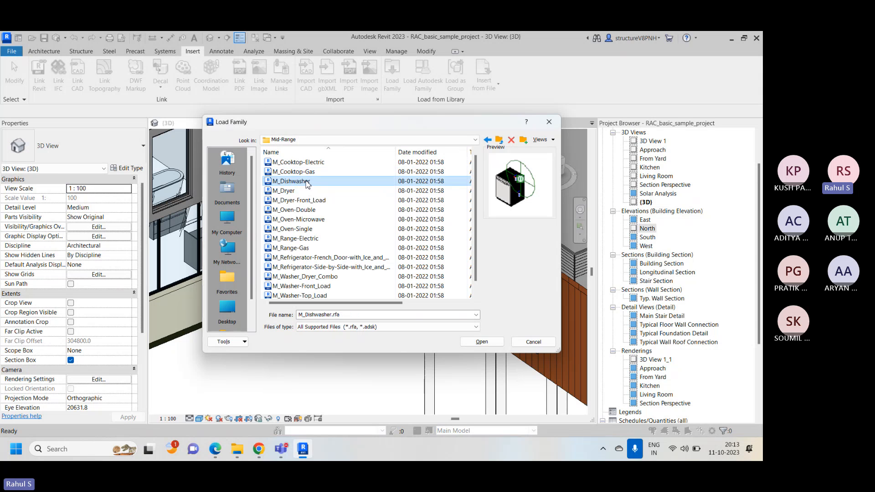
pyautogui.click(303, 191)
pyautogui.click(302, 172)
pyautogui.click(309, 238)
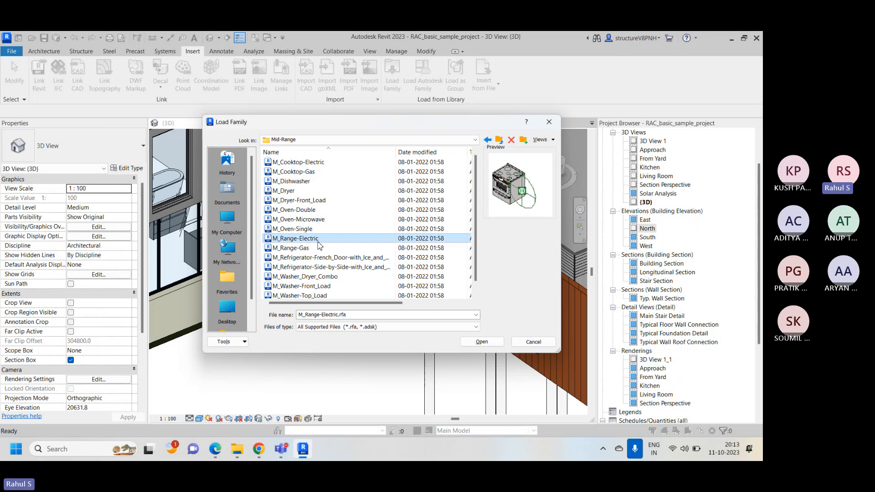
pyautogui.click(306, 277)
pyautogui.scroll(-1, 308, 266)
pyautogui.click(301, 286)
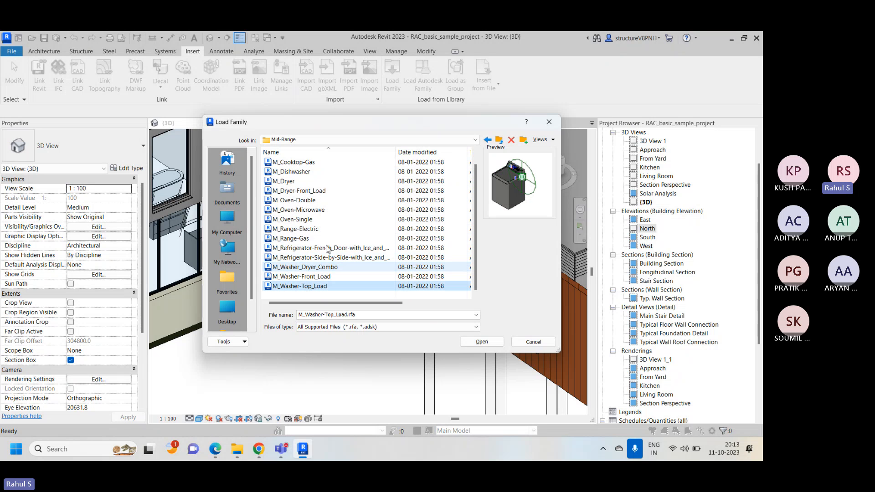
# Leave the Mid-Range folder, close Load Family without loading anything, and view the placed chairs against the wider building.
pyautogui.click(501, 143)
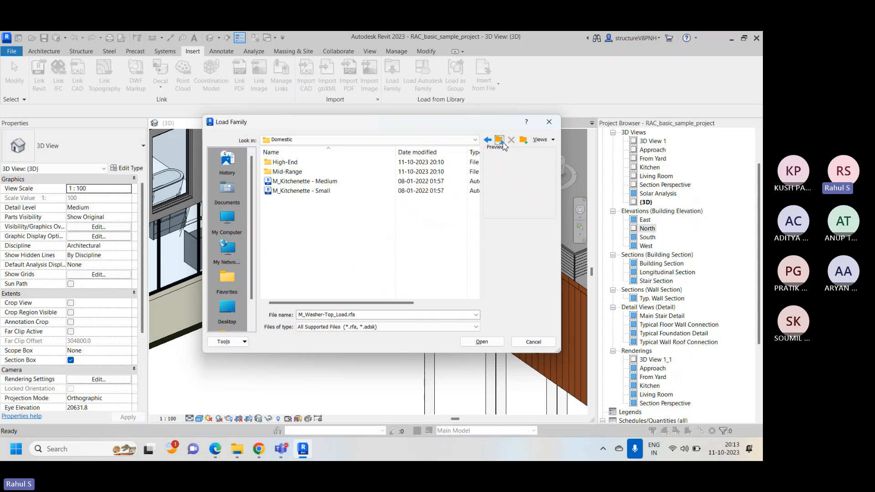
pyautogui.click(501, 143)
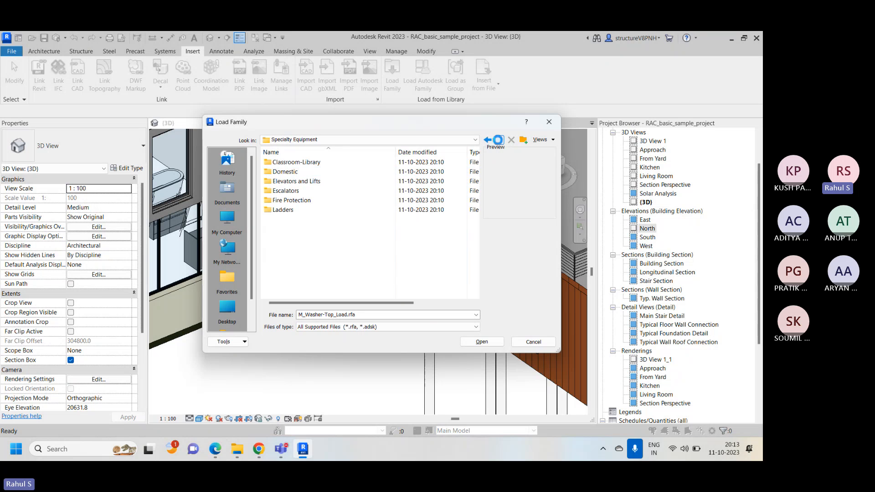
pyautogui.click(498, 140)
pyautogui.click(548, 122)
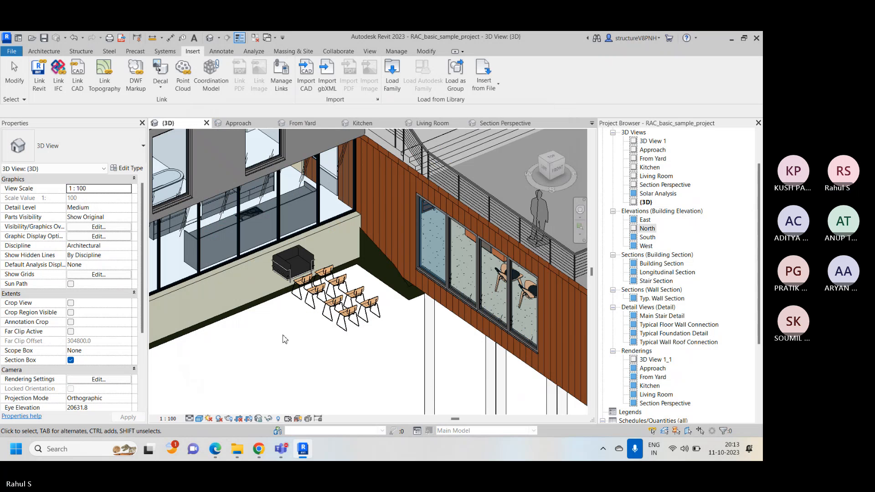
pyautogui.scroll(-3, 285, 339)
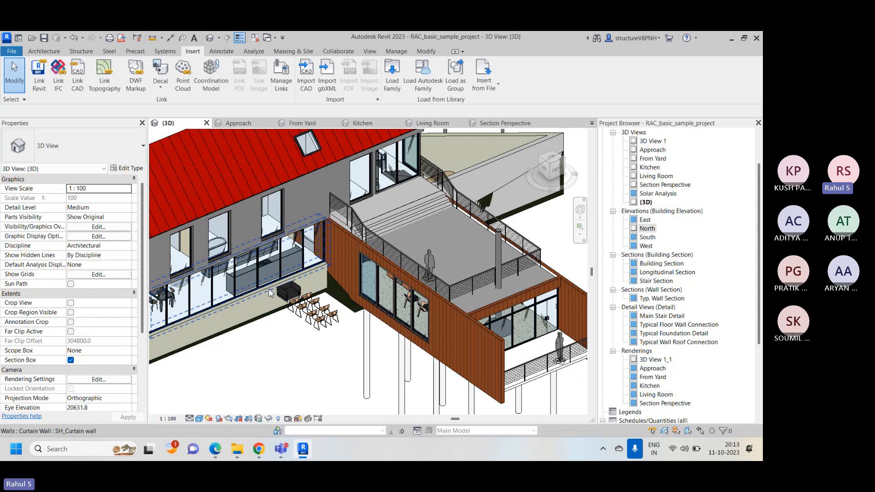